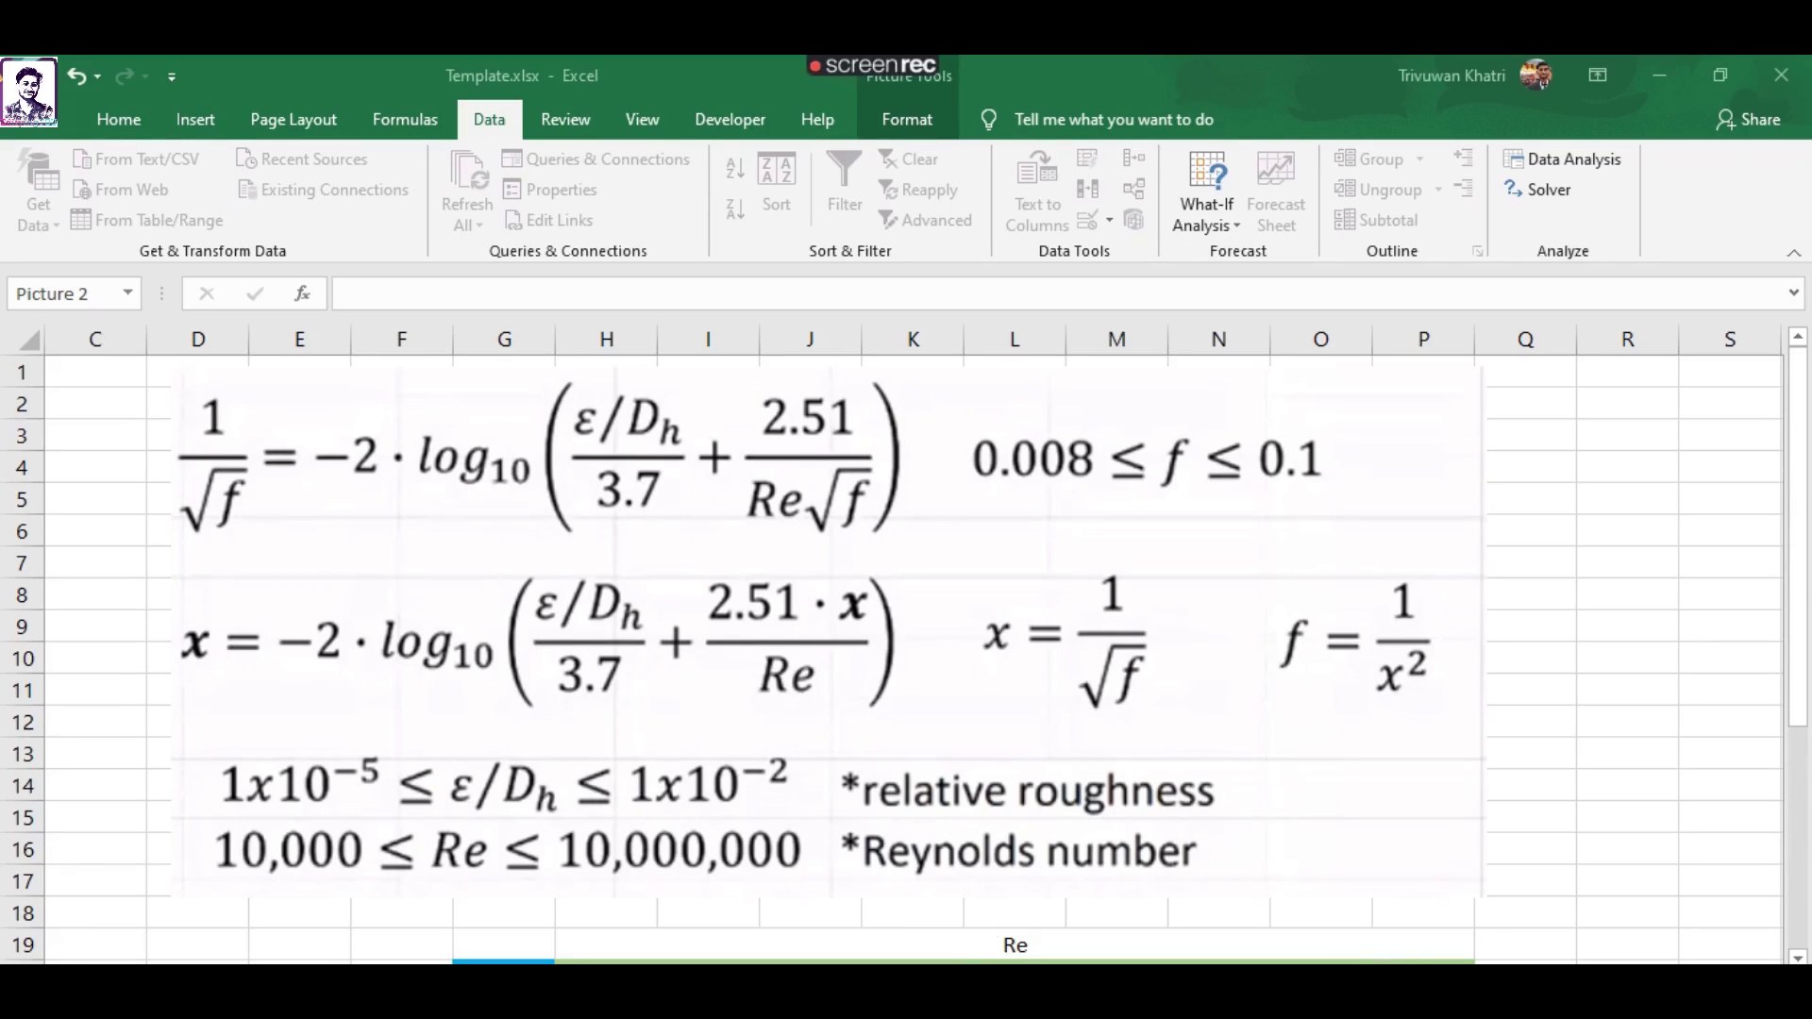
Examine the f(x) formula in B4, the x cell B3, and the relative roughness and Reynolds number conditions in B9:B10
scroll(206, 469, "left", 2)
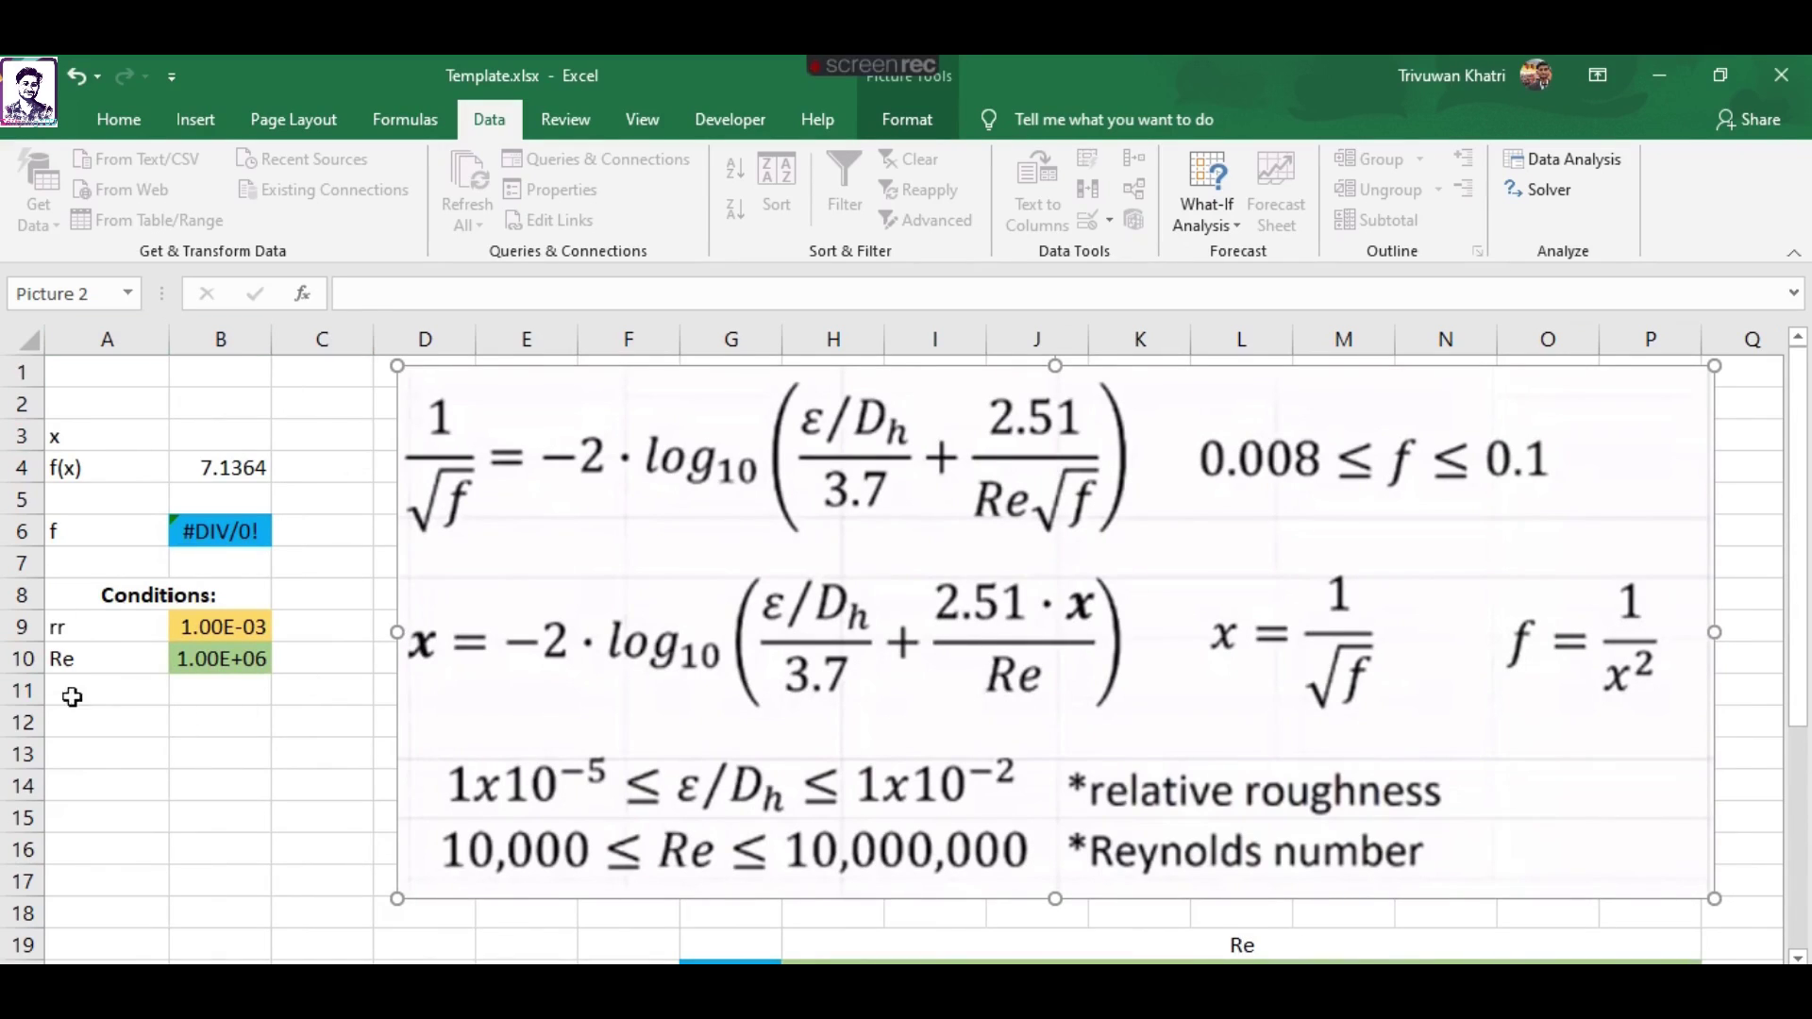
left_click(228, 469)
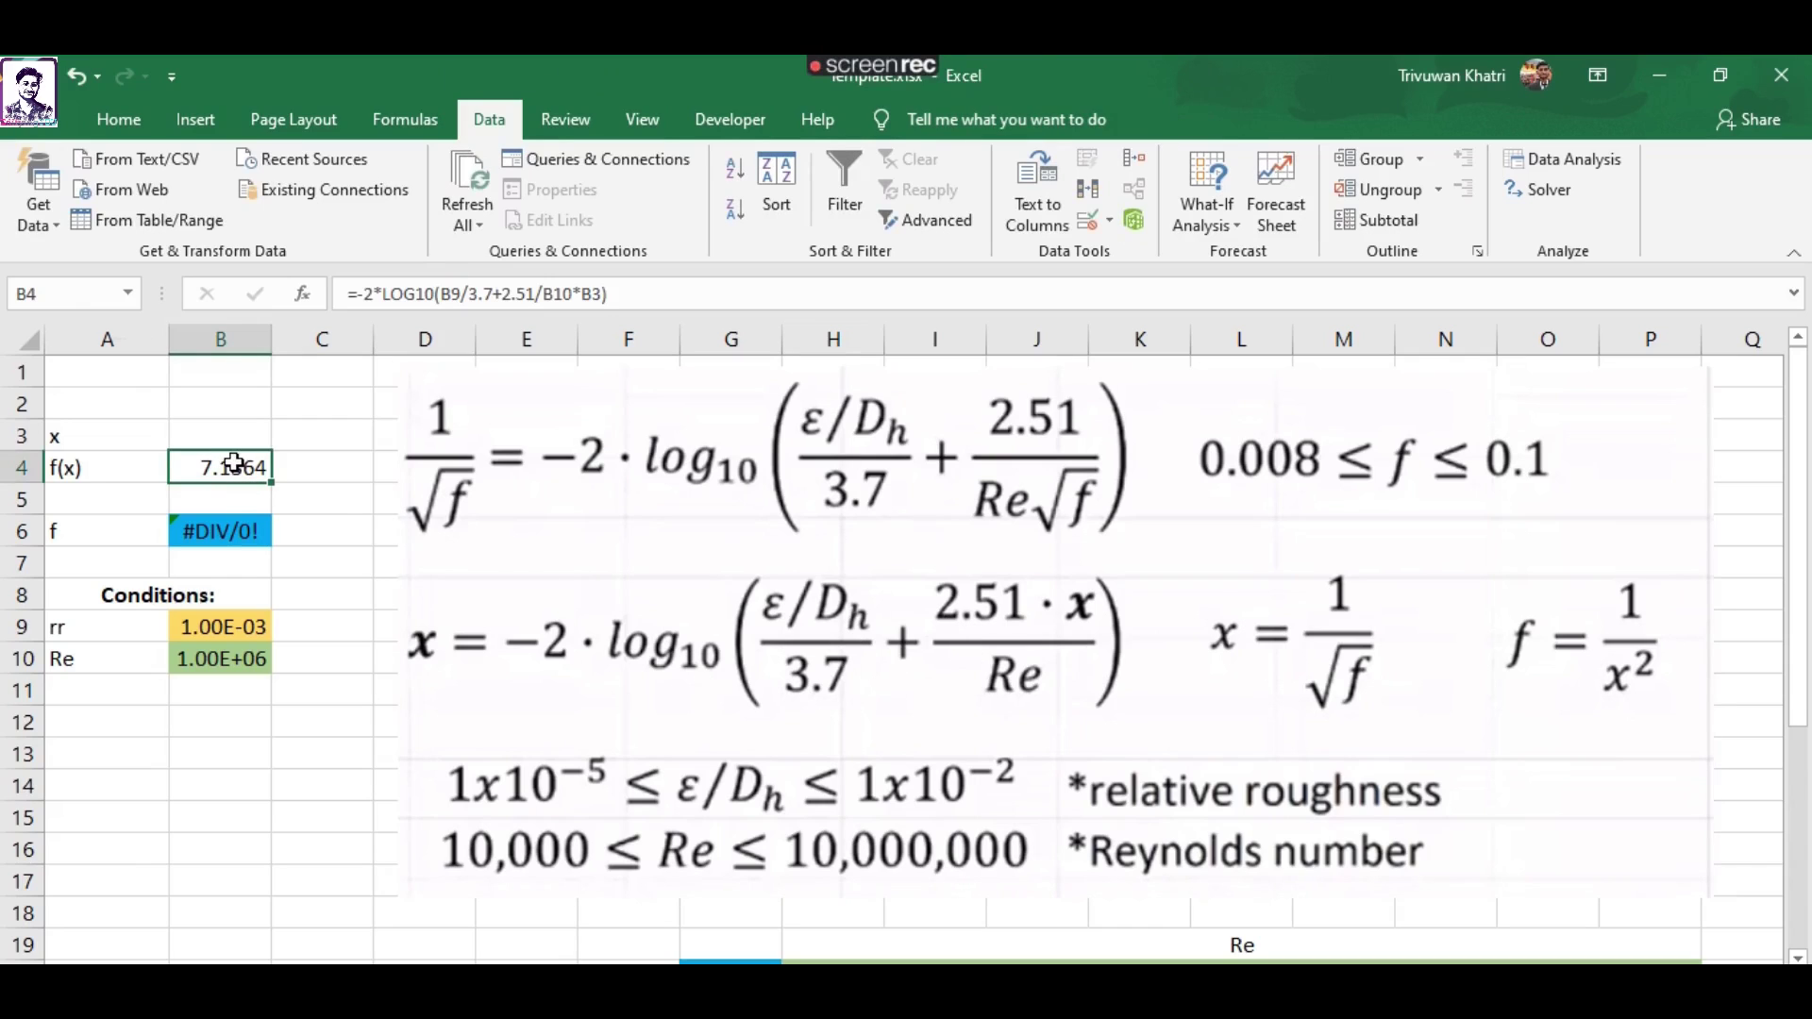
left_click(227, 429)
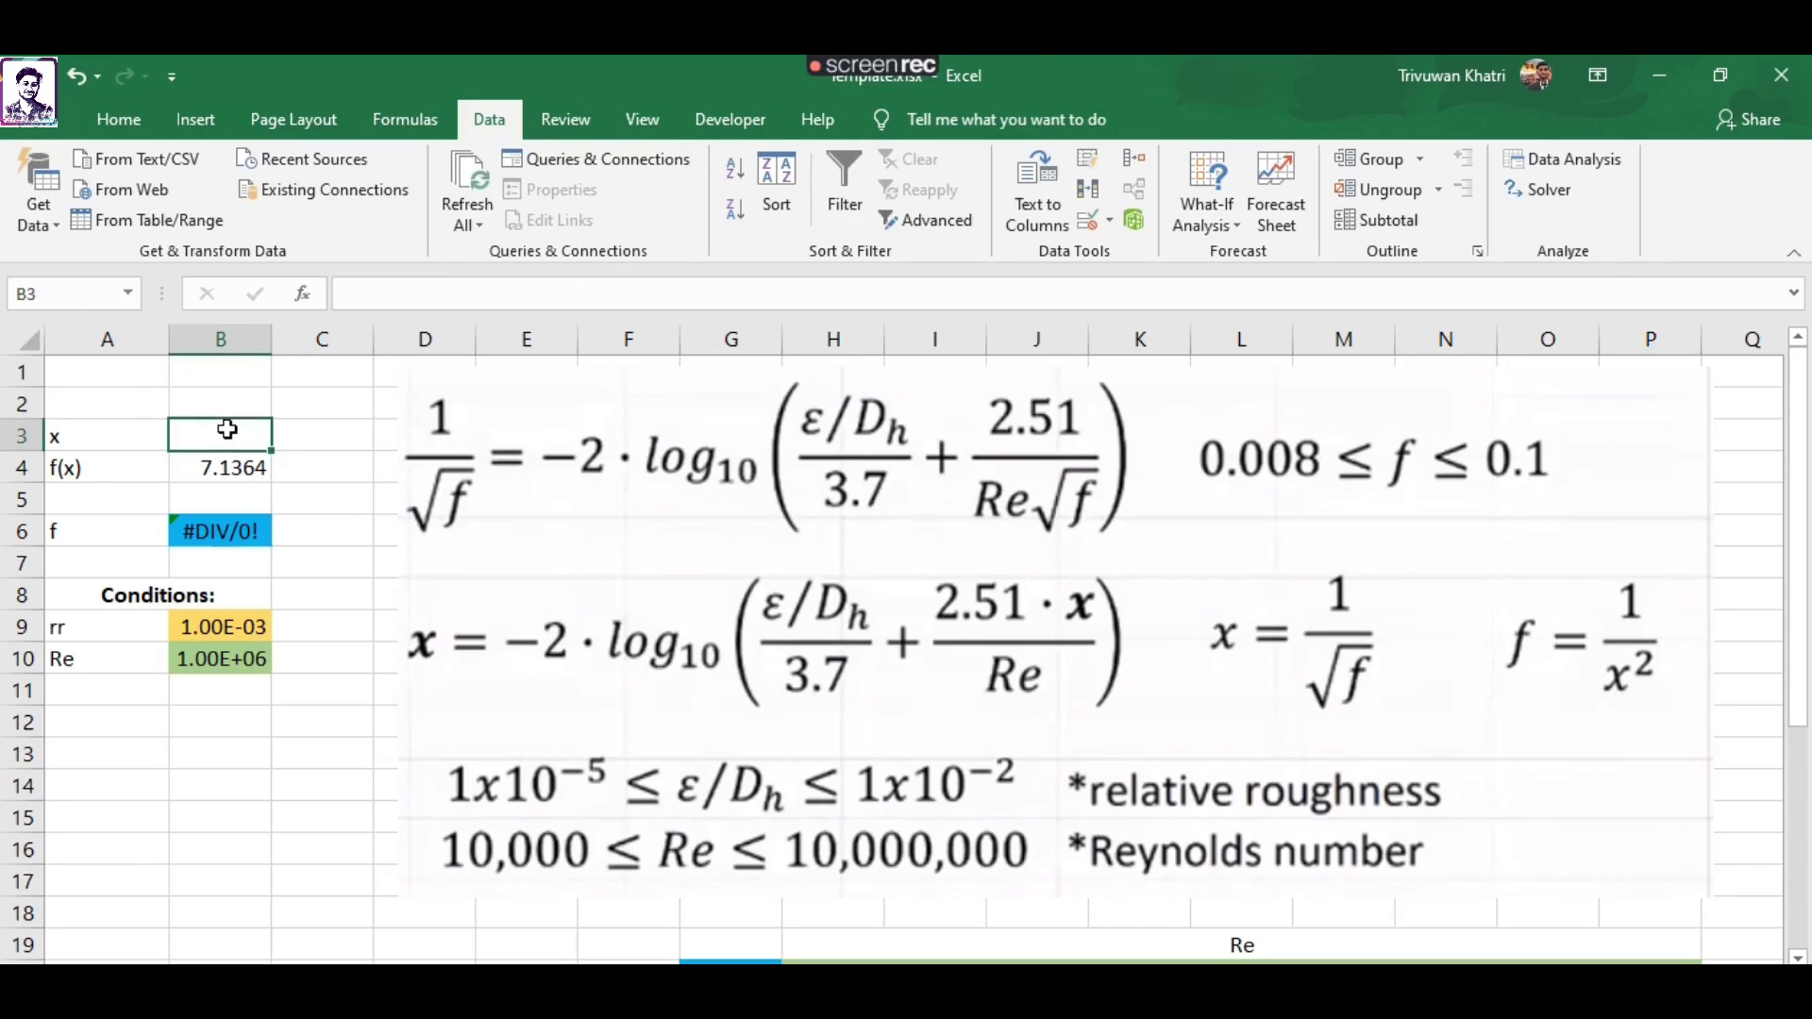
left_click(227, 464)
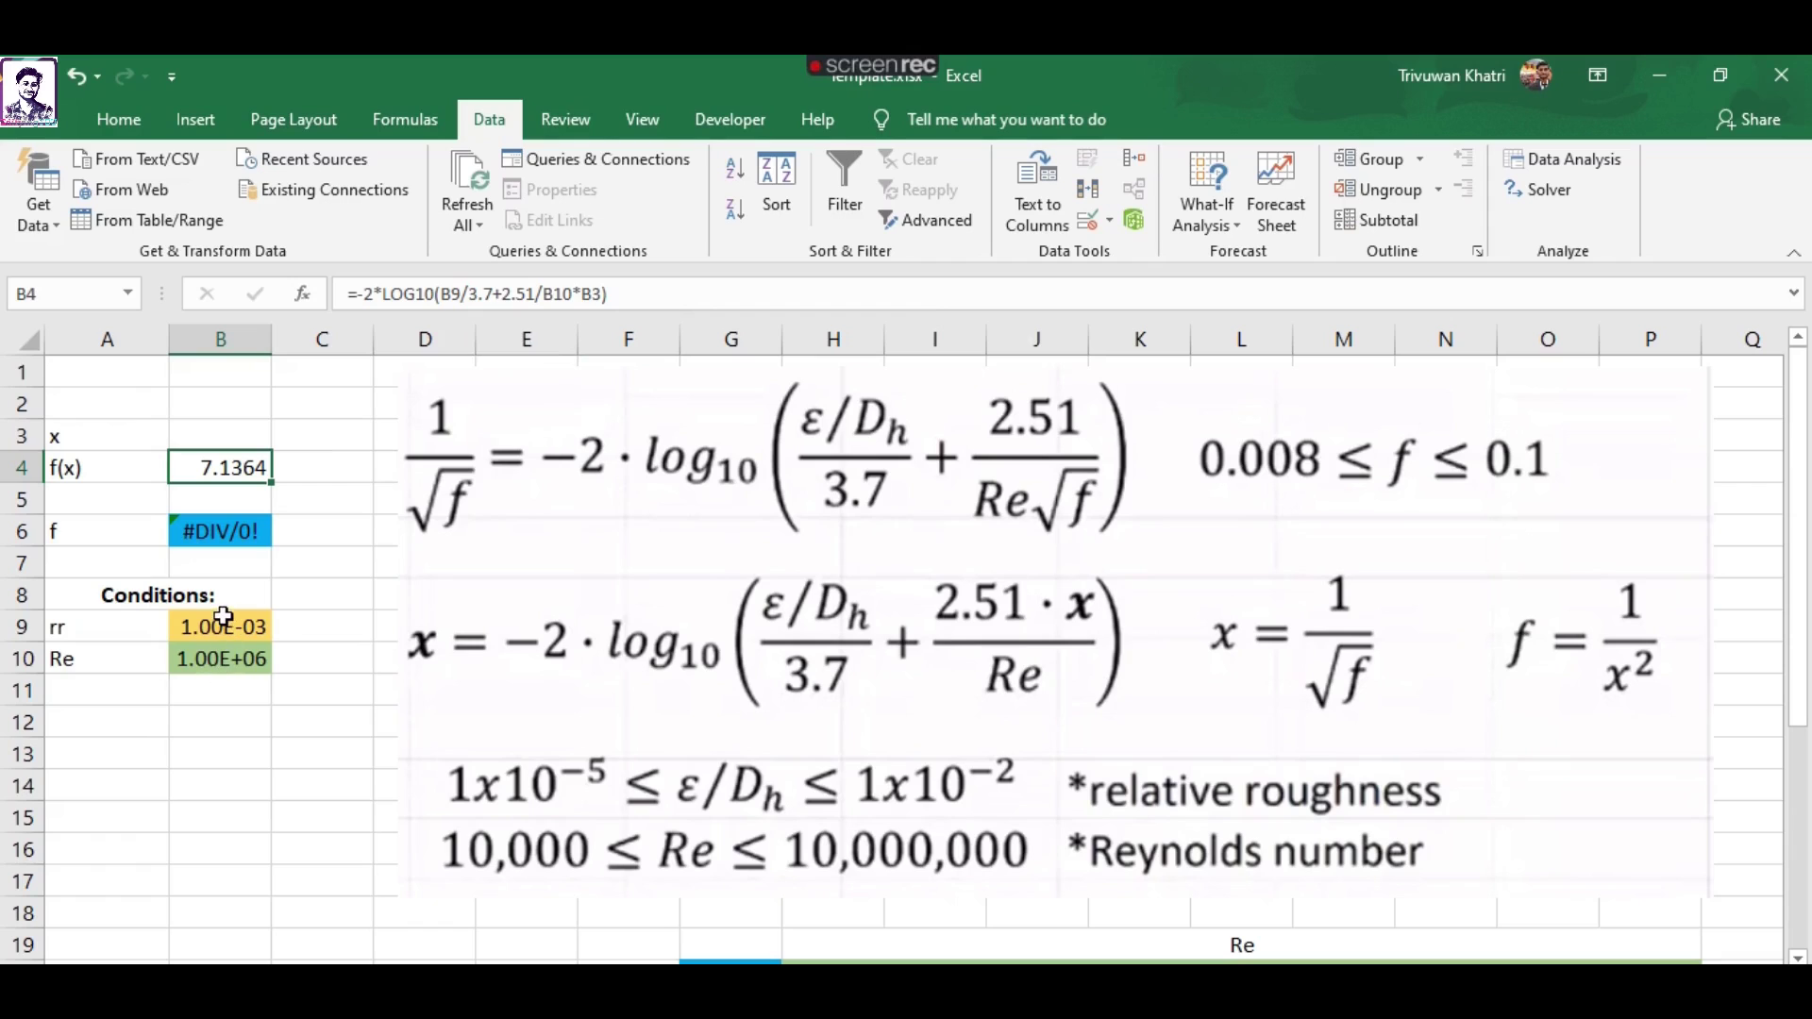
left_click_drag(223, 623, 243, 659)
left_click(198, 711)
left_click_drag(215, 721, 212, 686)
left_click_drag(217, 624, 193, 728)
left_click_drag(222, 626, 222, 660)
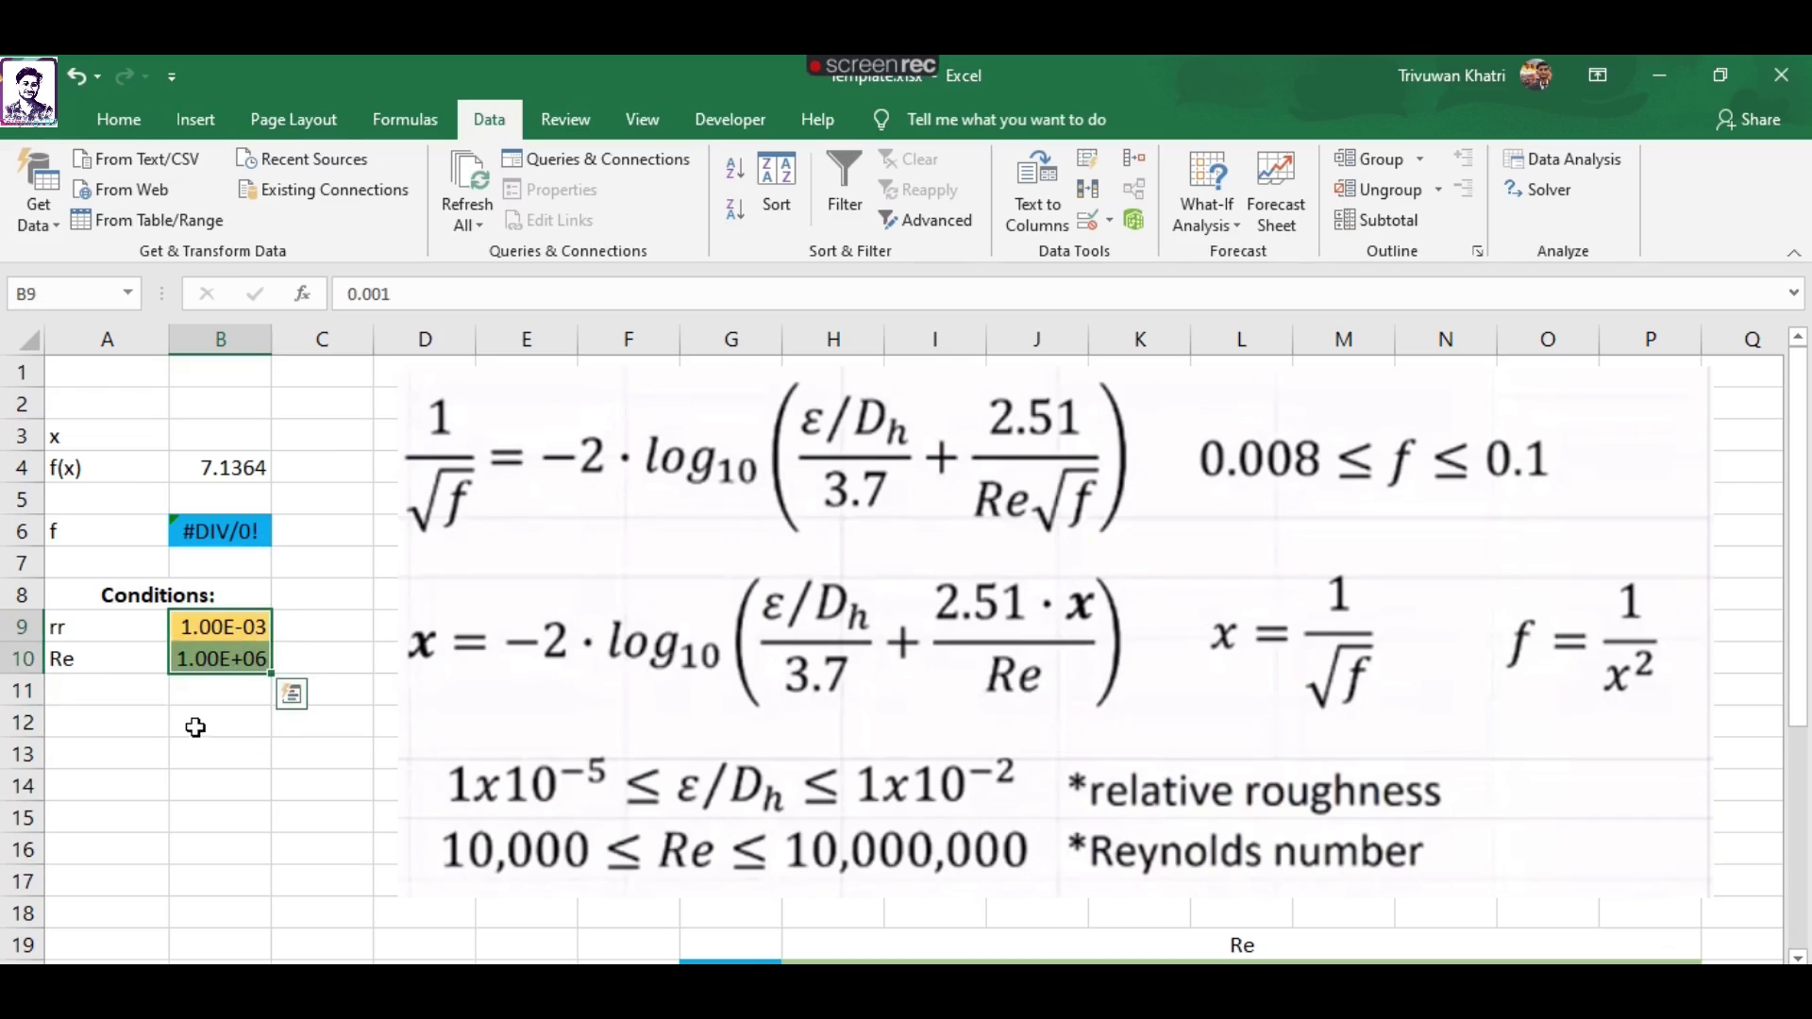
left_click(217, 721)
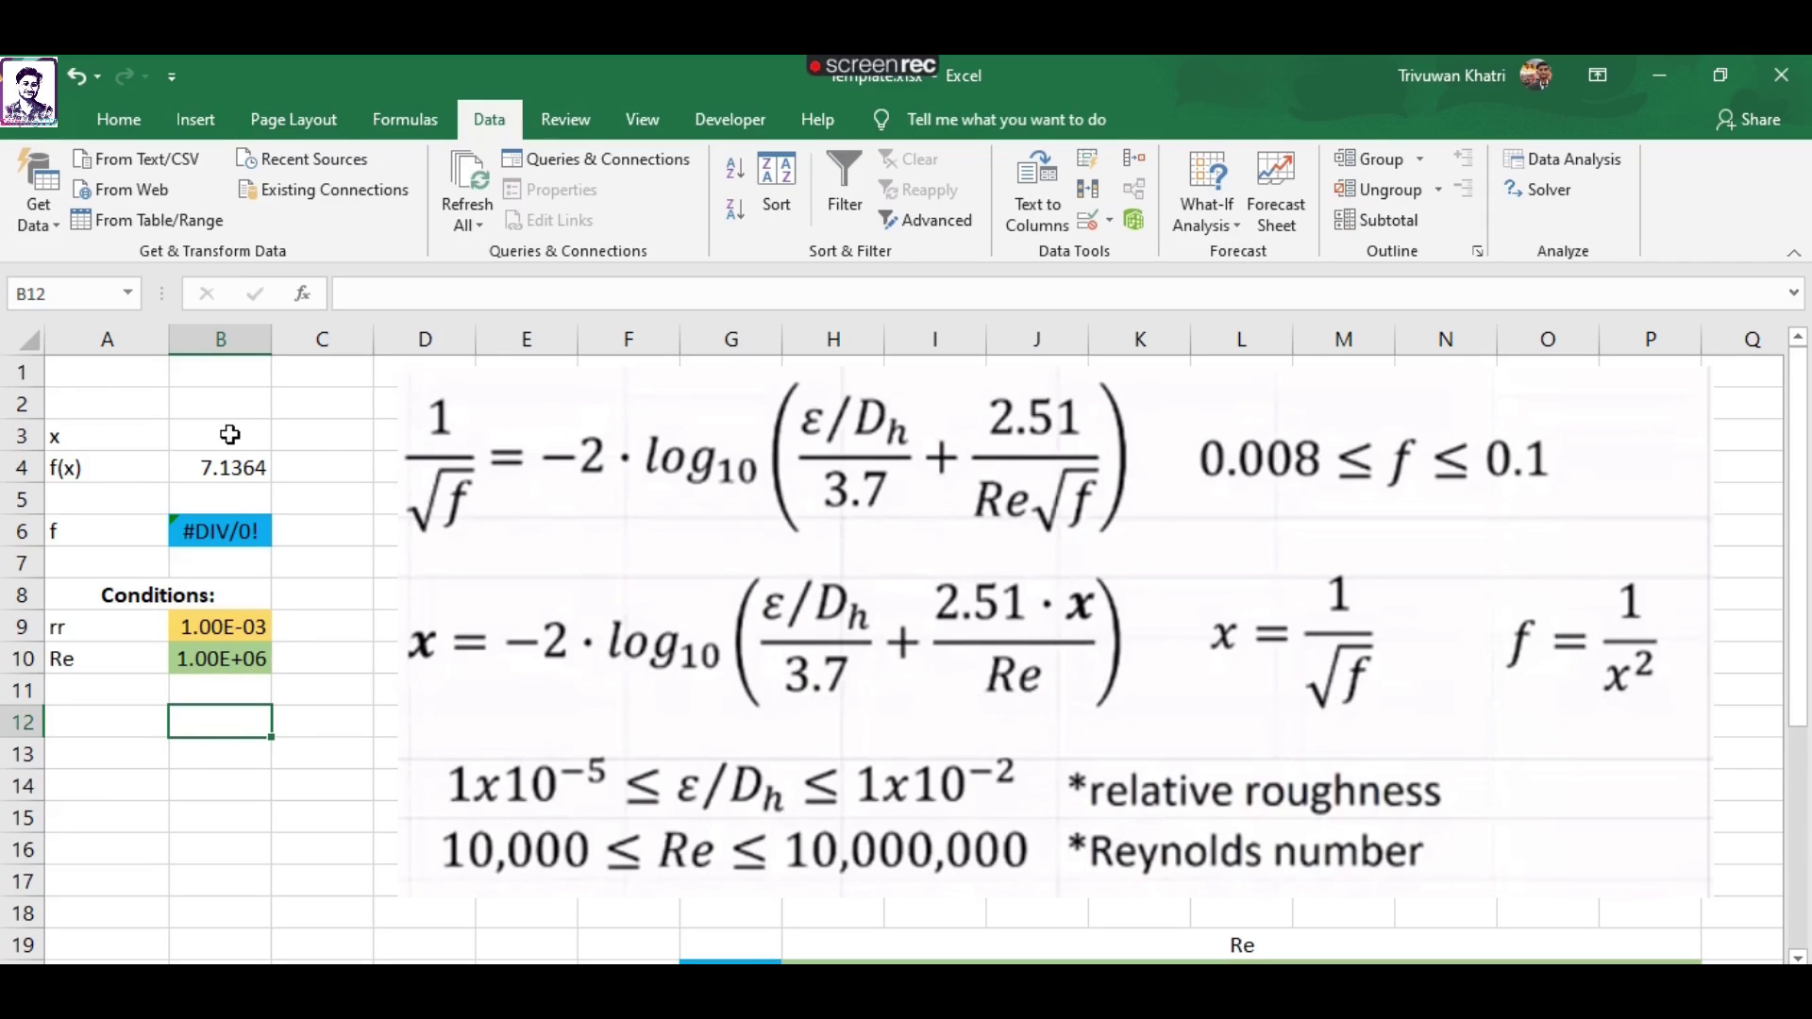
Examine the formula for f in B6 and check it against the x cell B3 that it refers to
left_click(233, 437)
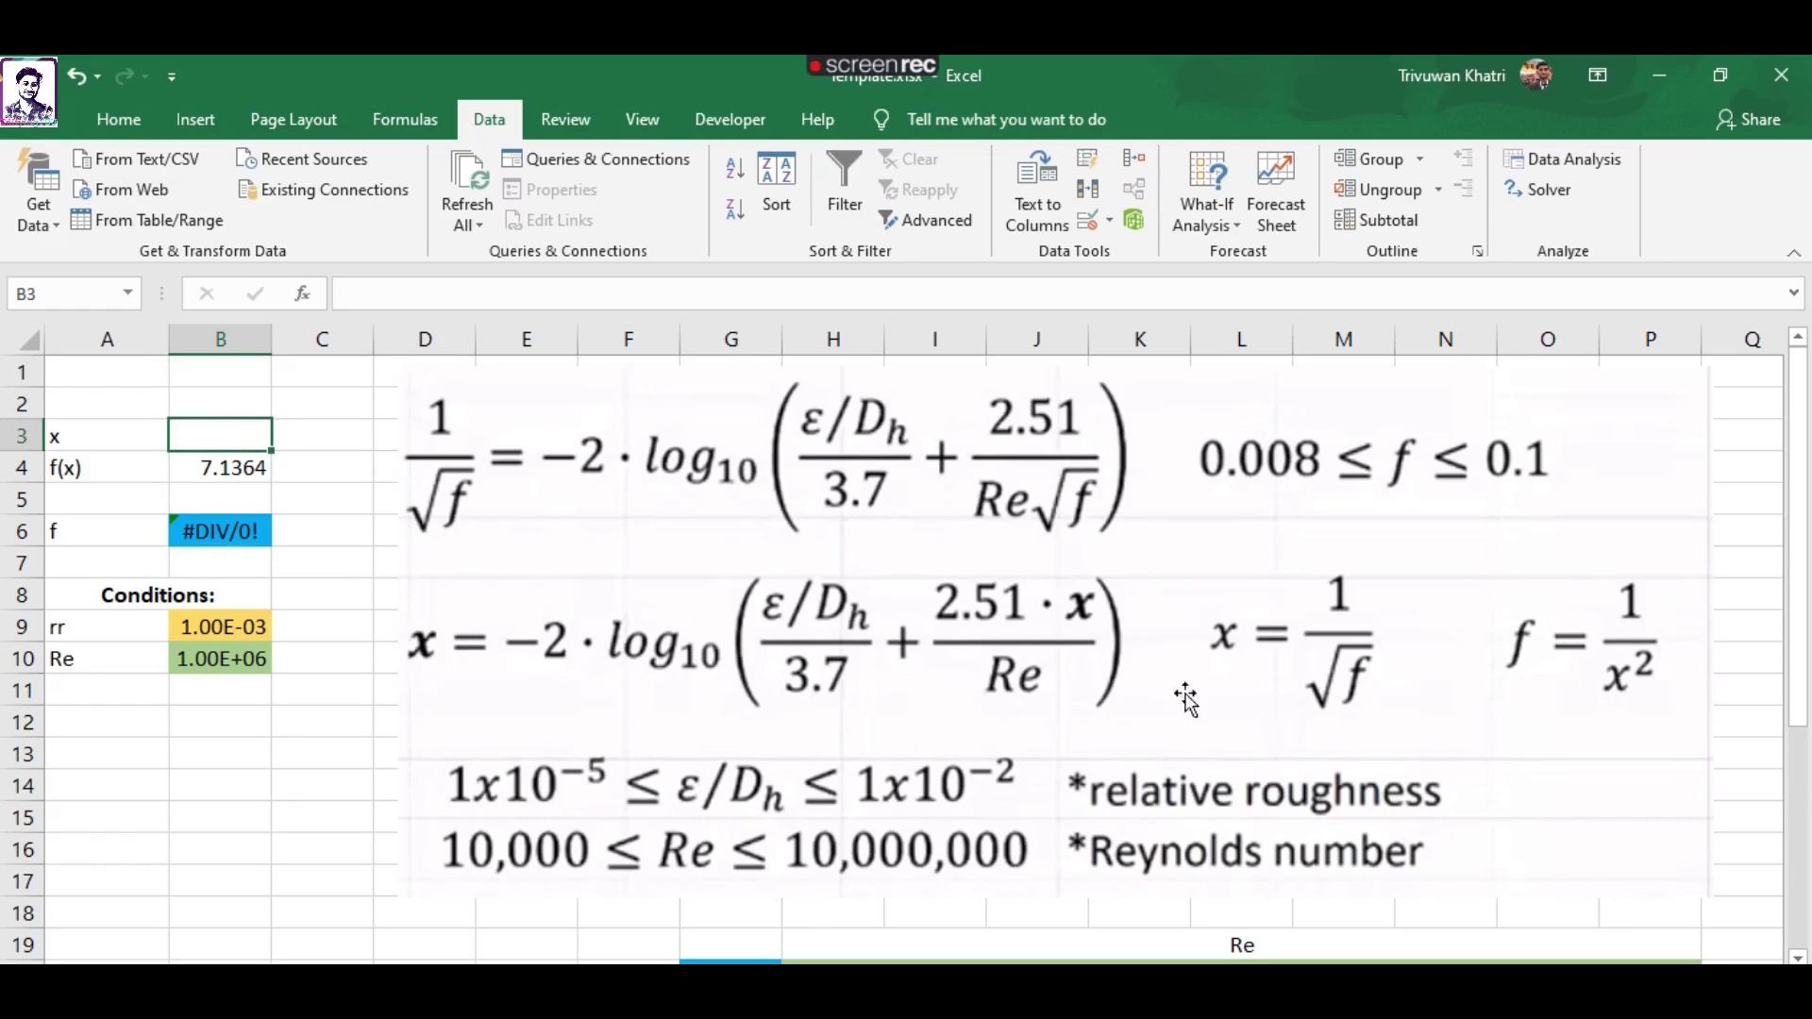
left_click(70, 528)
left_click(222, 528)
left_click(228, 434)
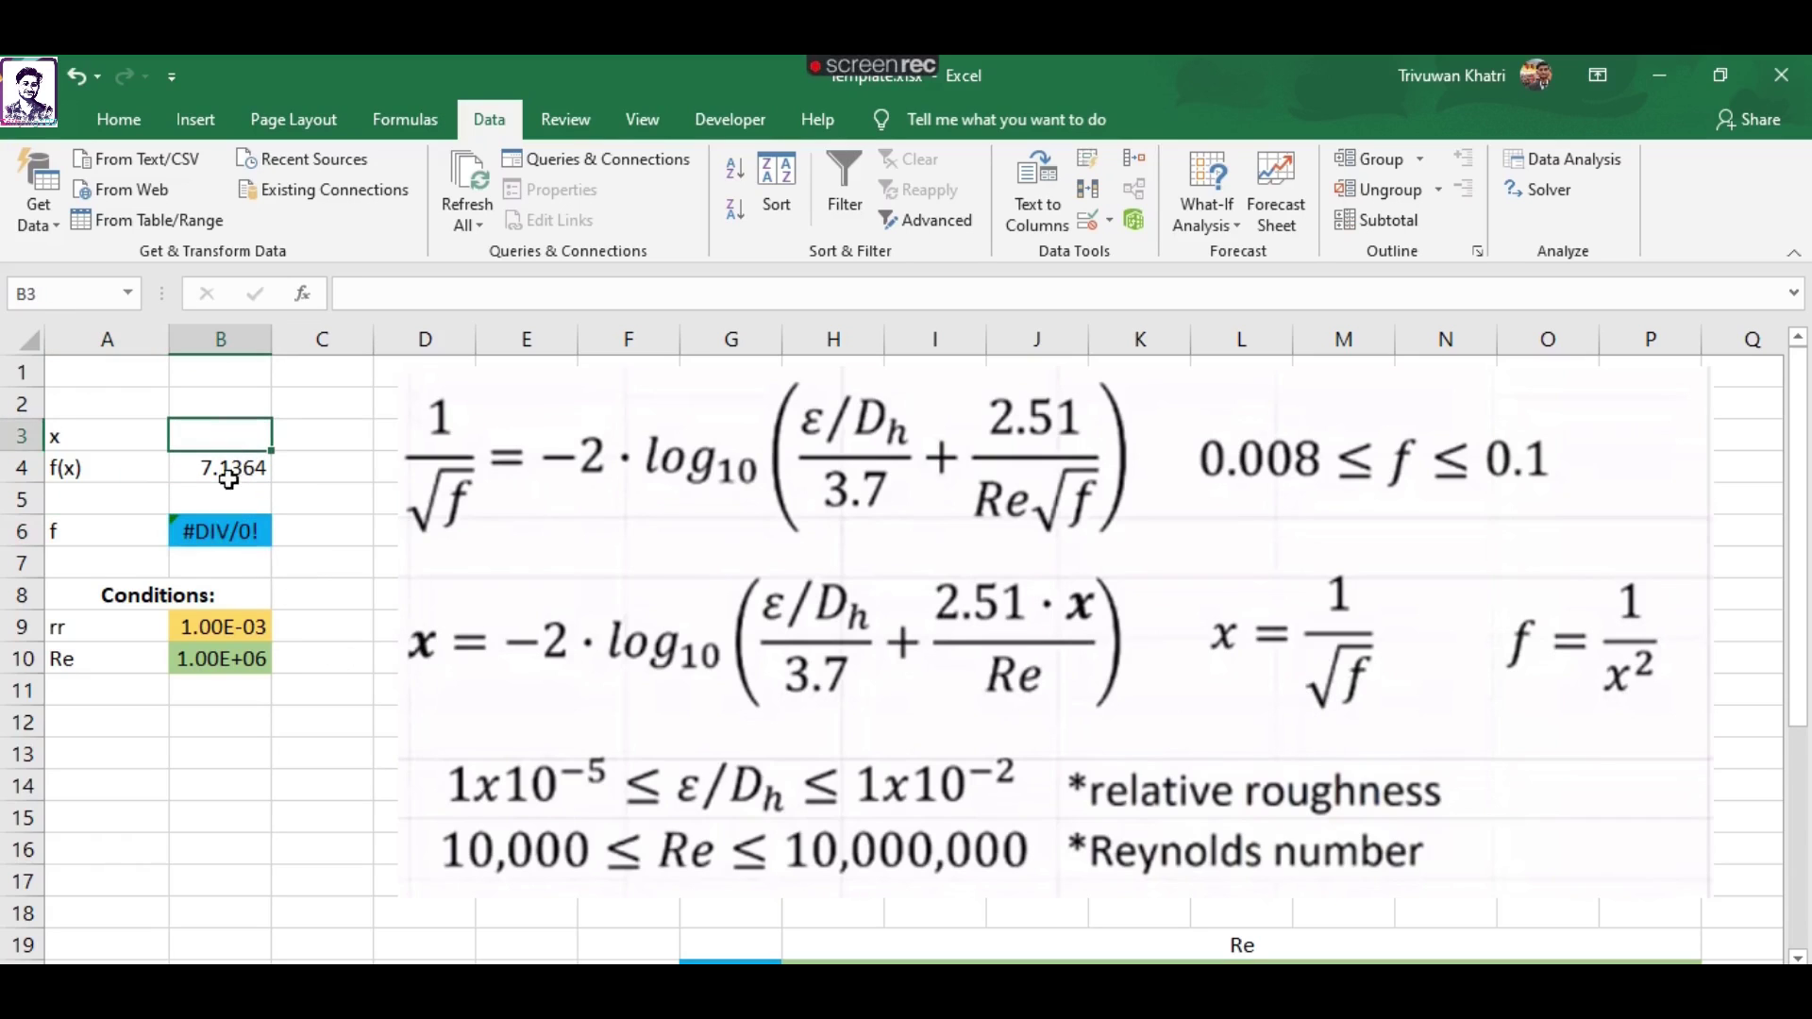
left_click(223, 532)
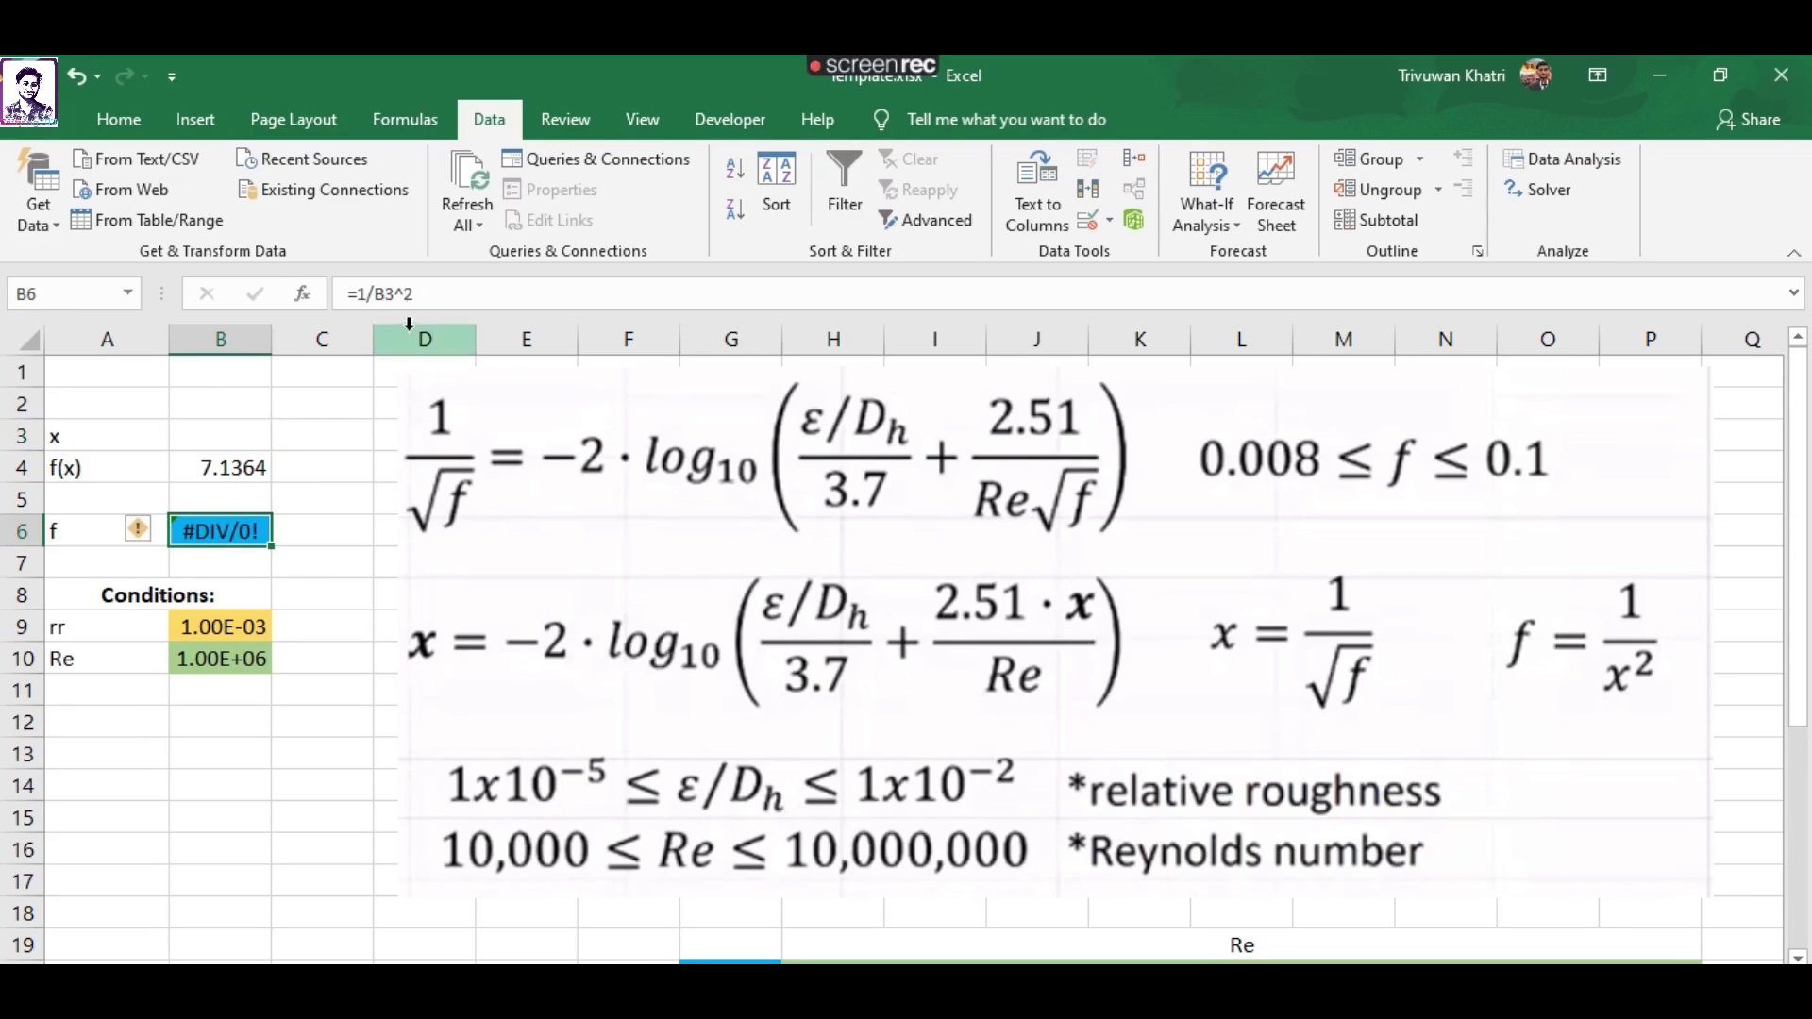
left_click(441, 291)
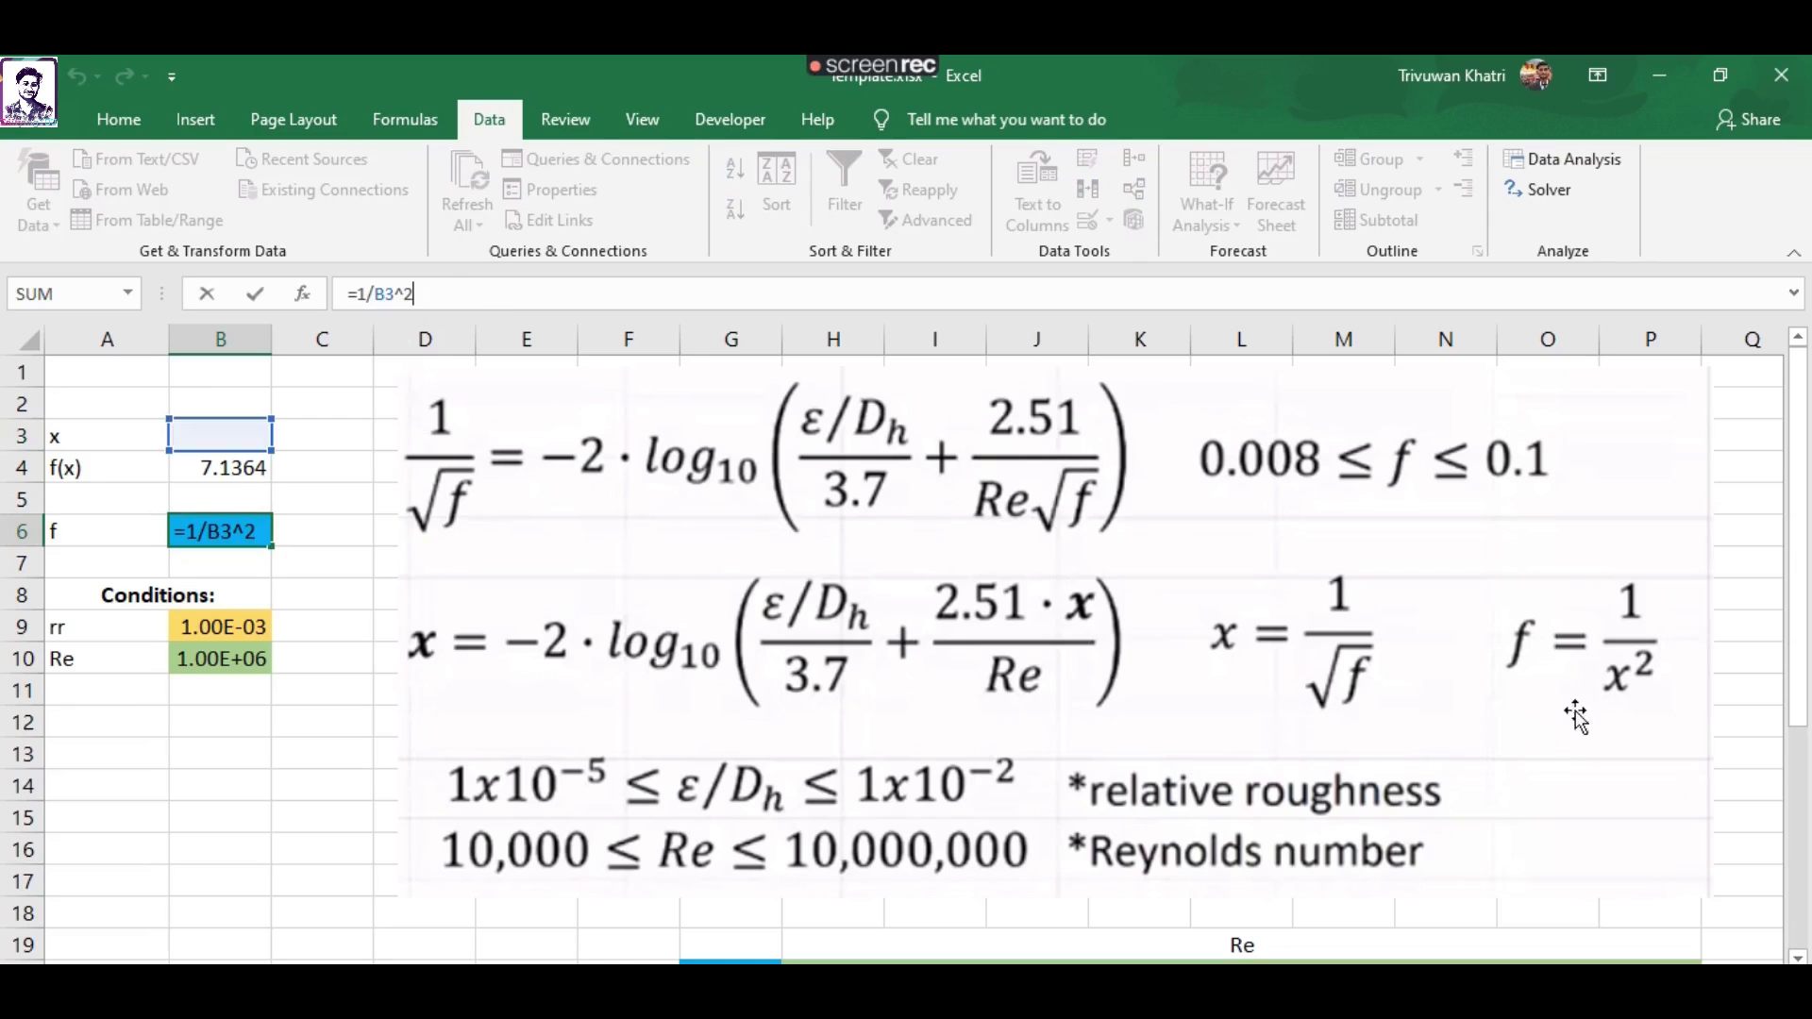
left_click(189, 753)
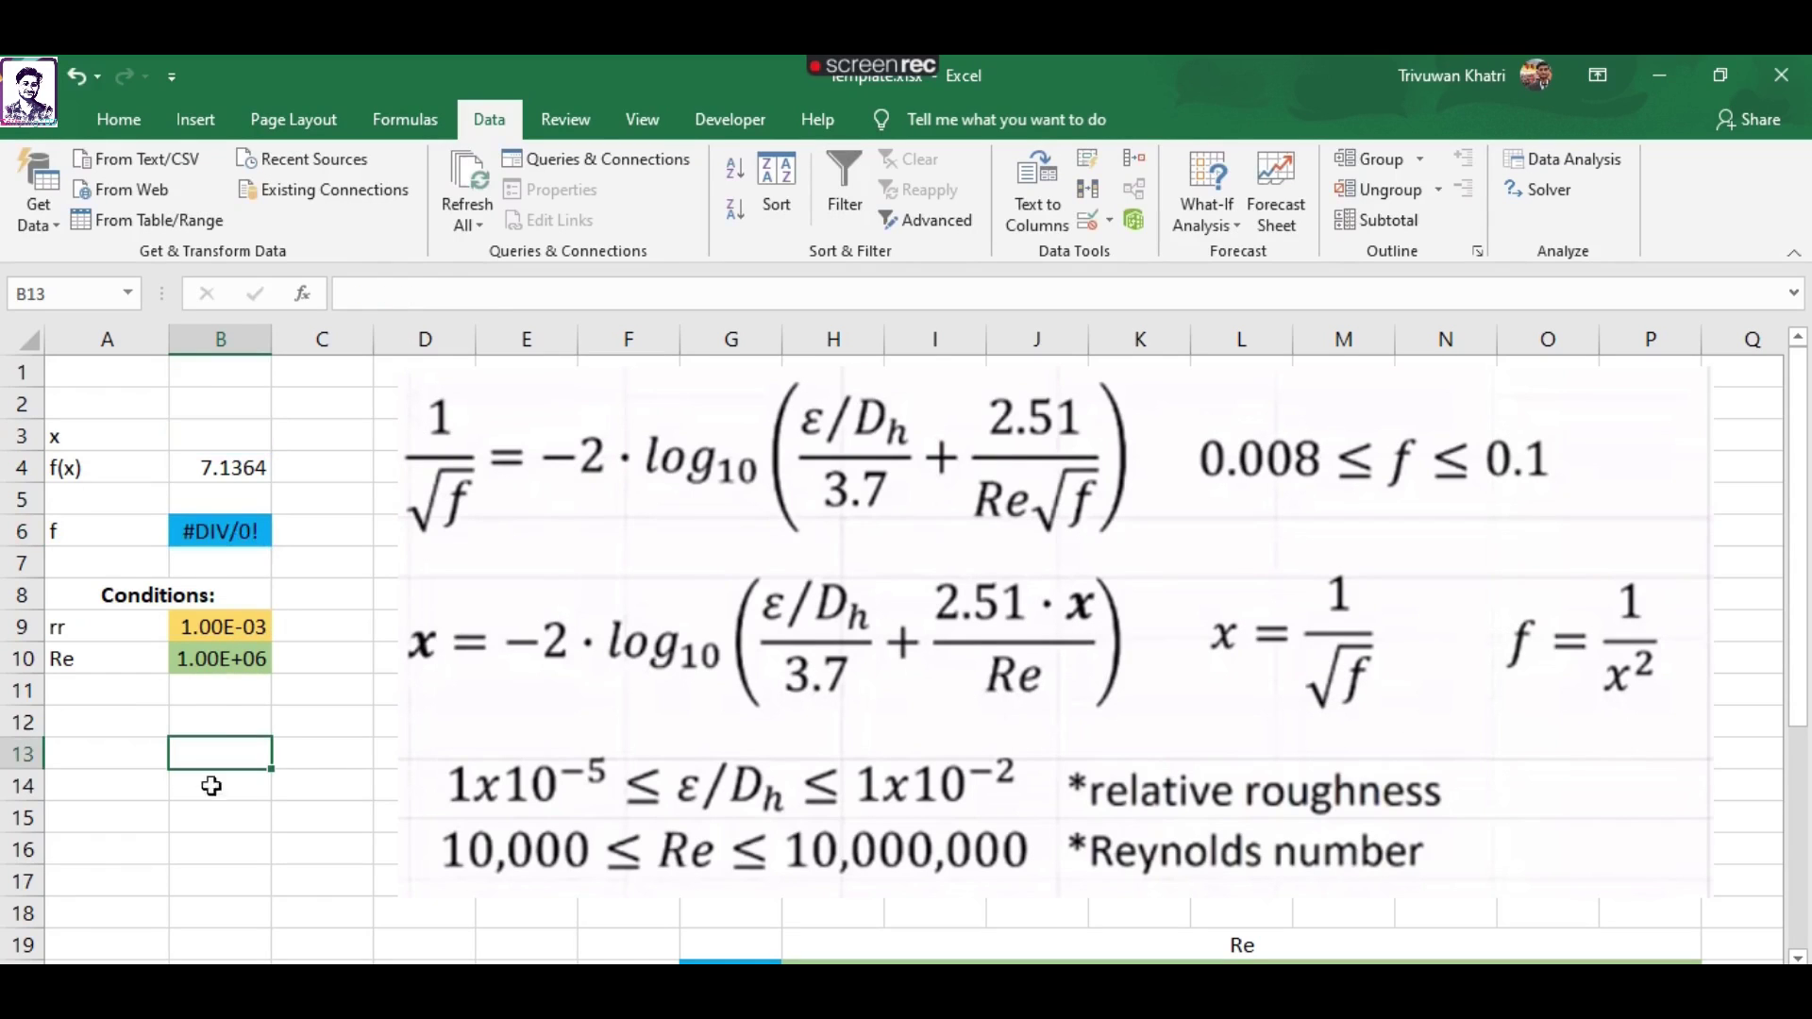
Enter 10 as a trial value for x in B3
left_click(238, 444)
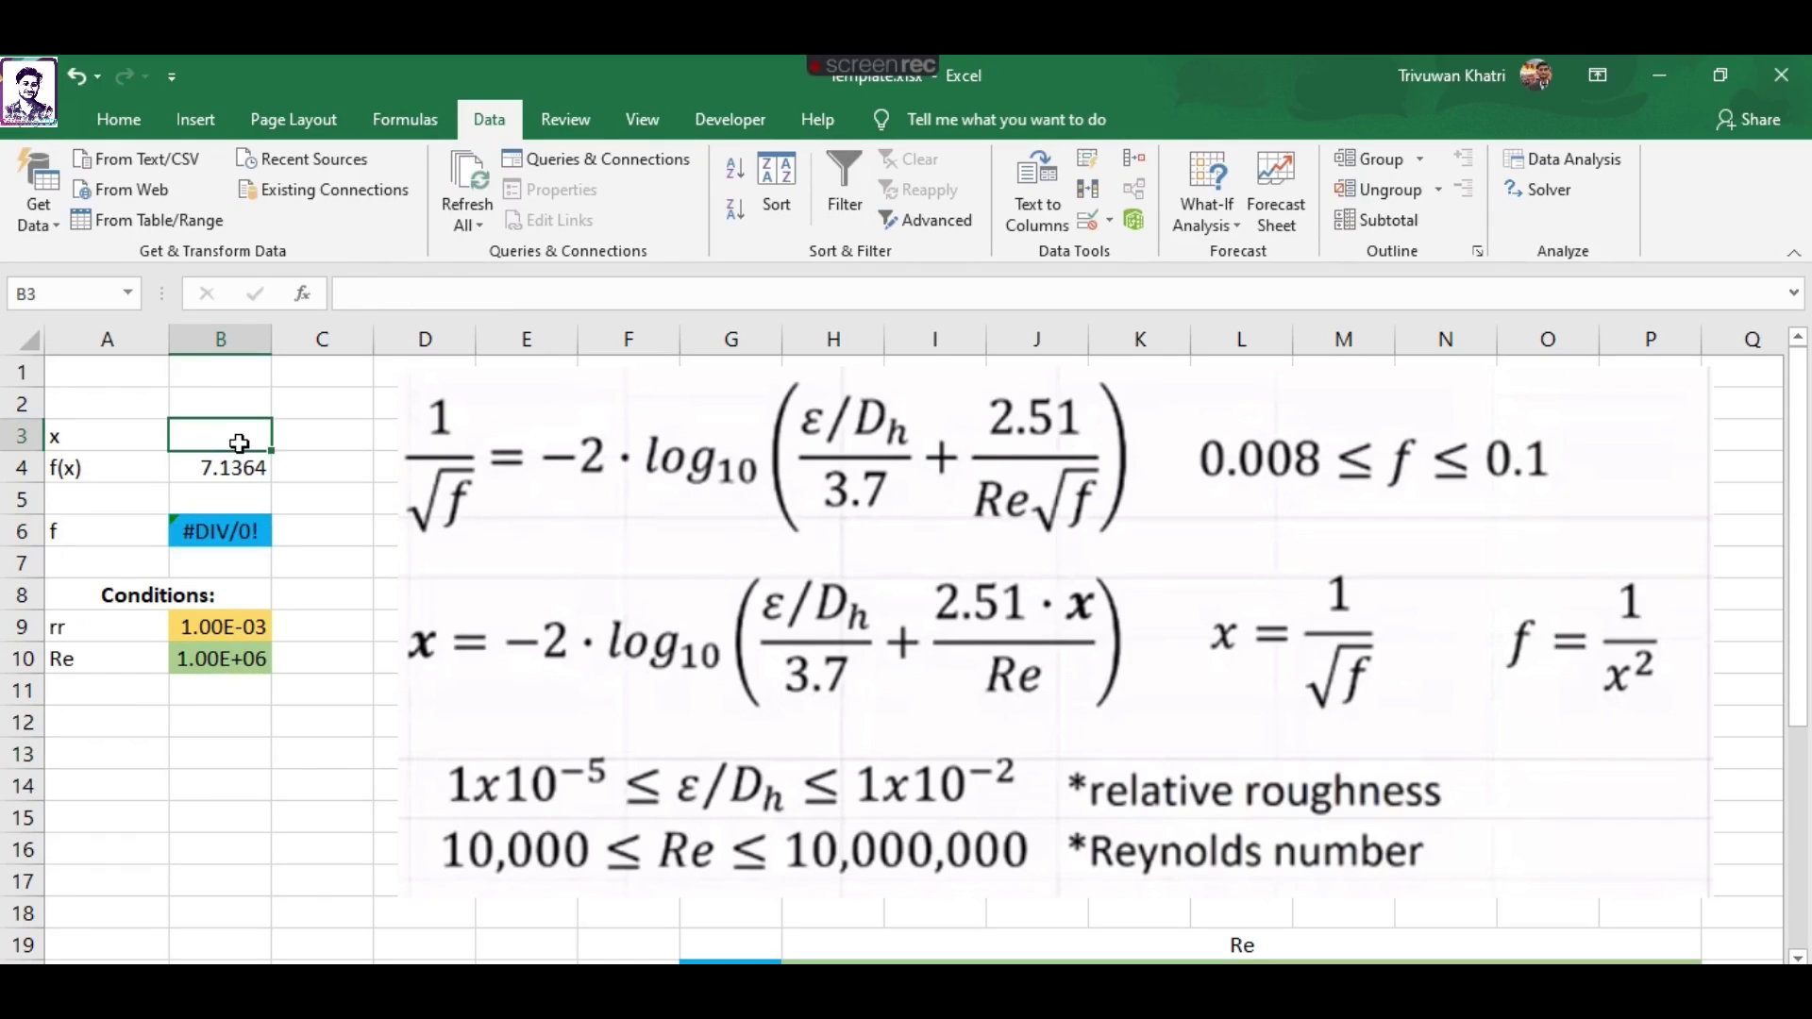
left_click_drag(220, 623, 226, 659)
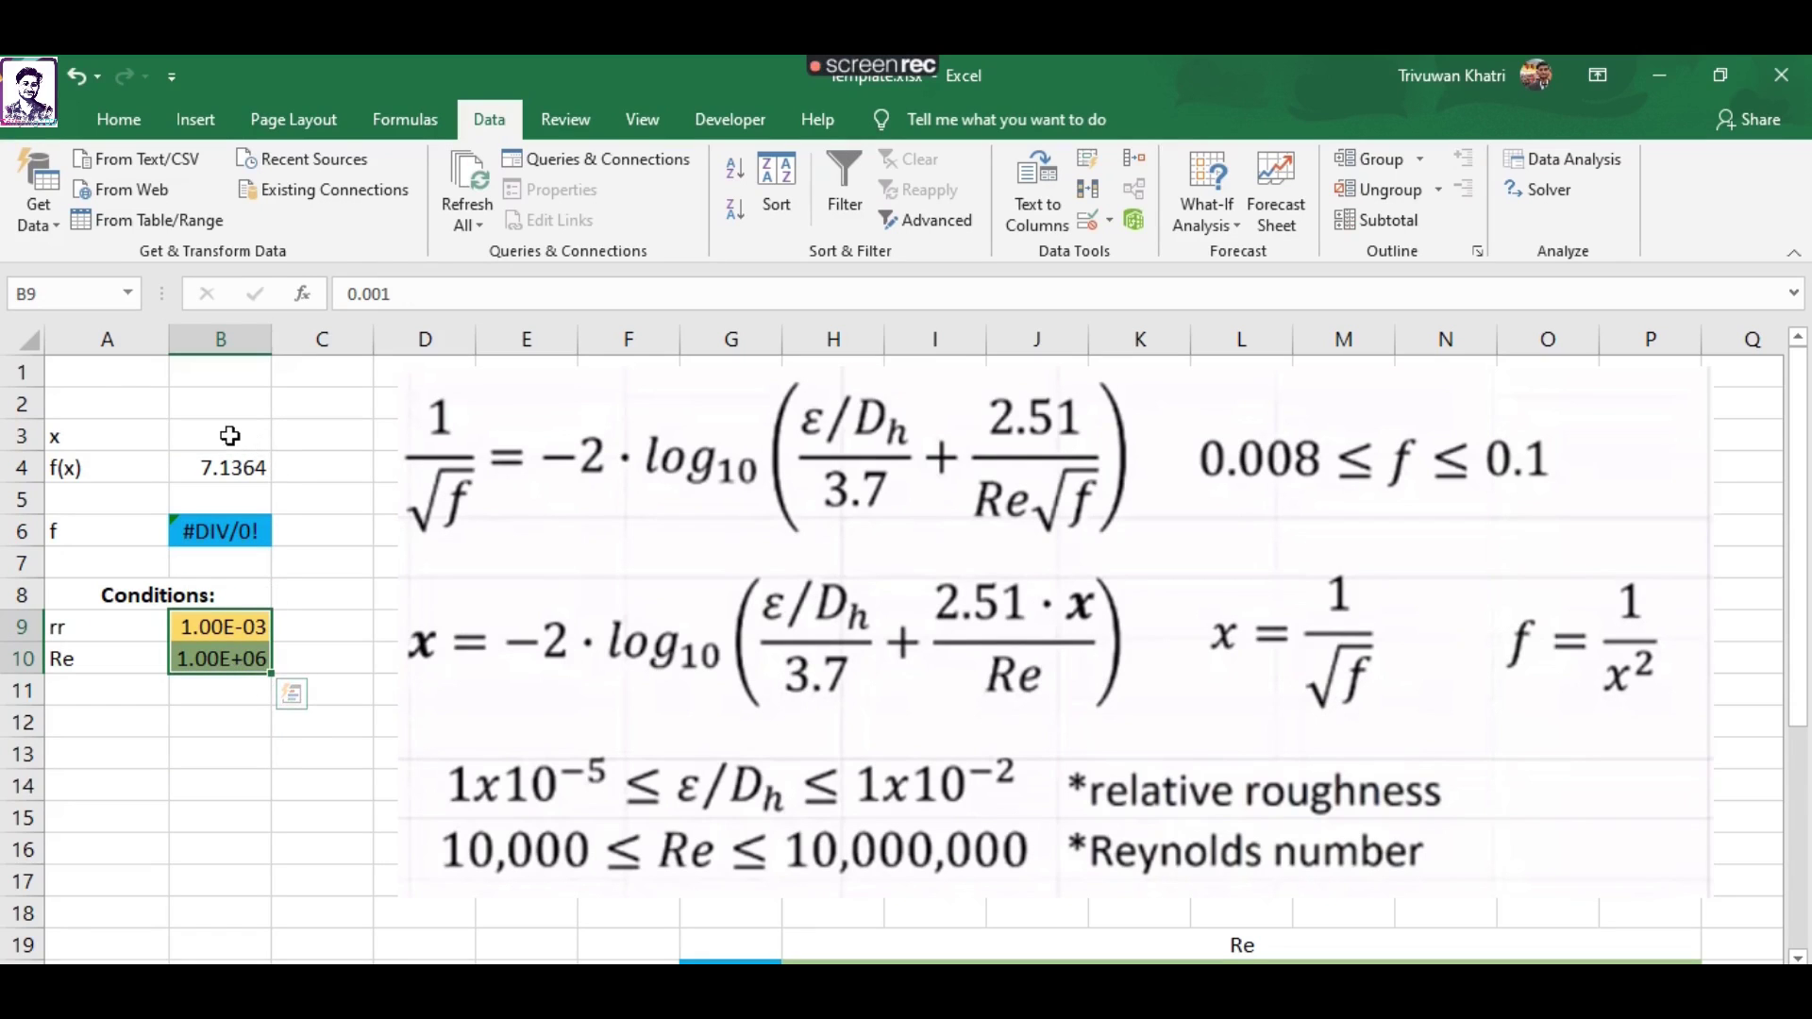
left_click(230, 435)
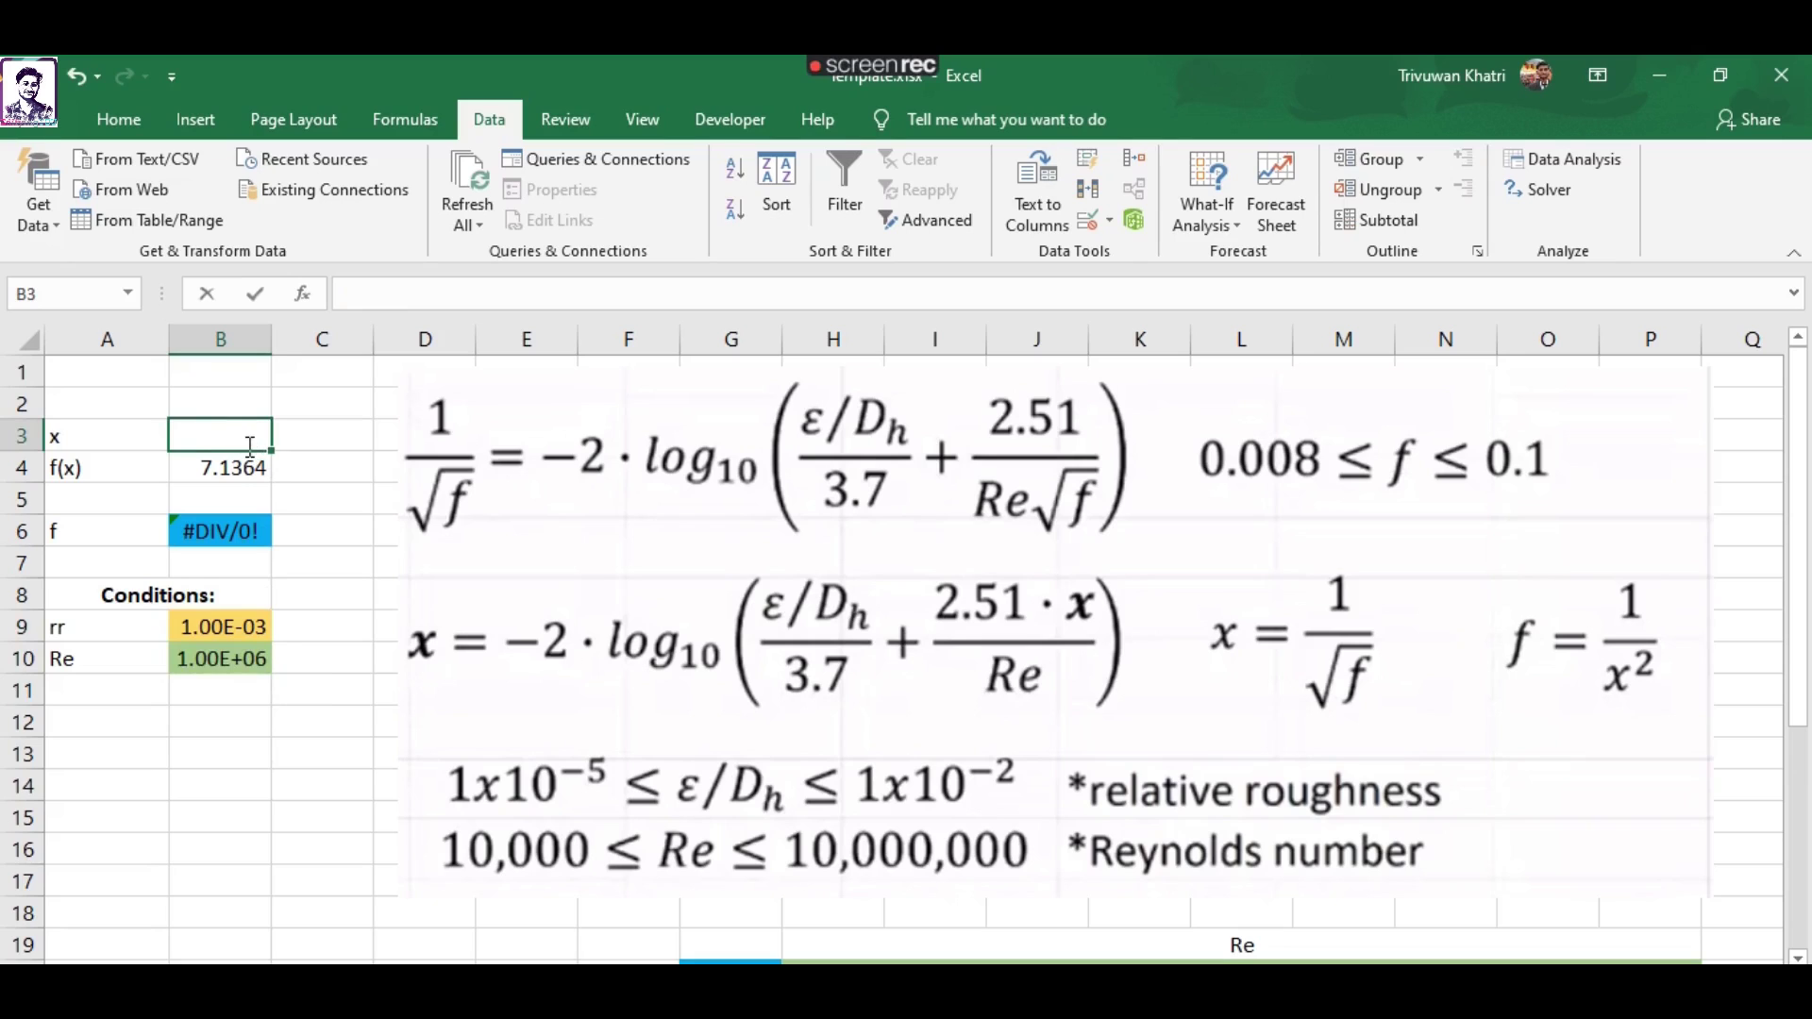
type("10")
key("Return")
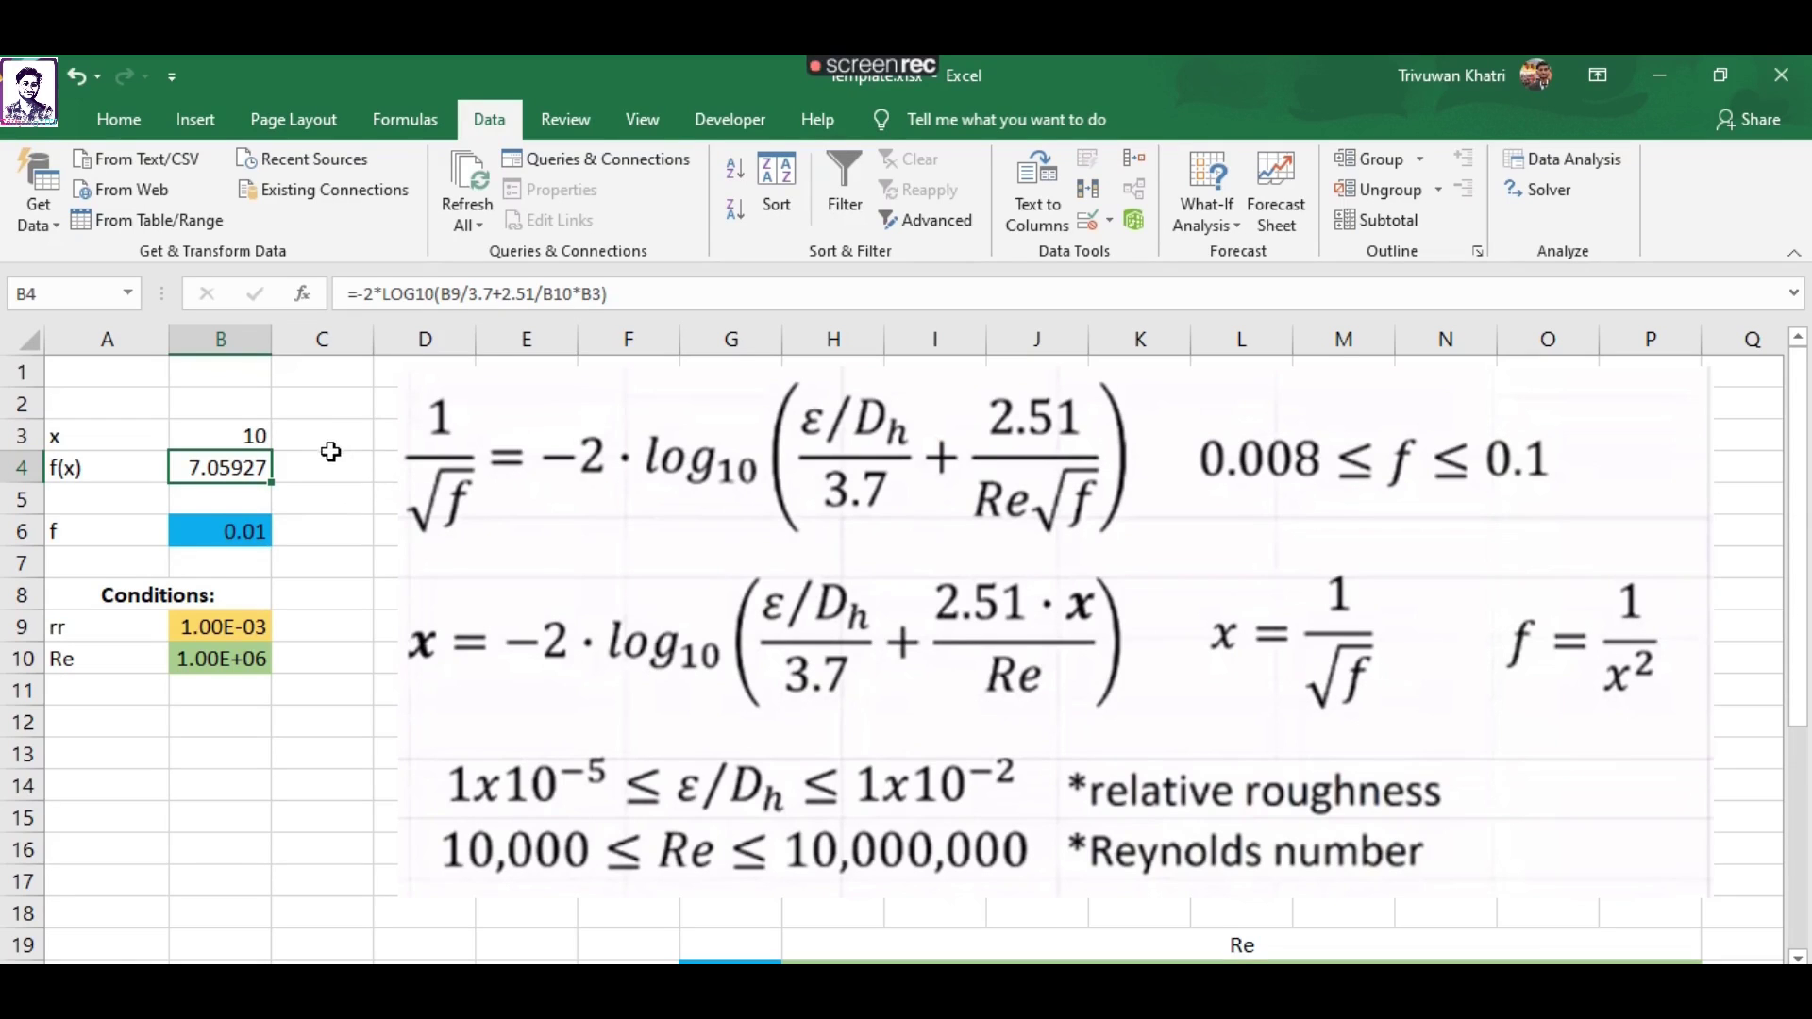
Make x in B3 refer back to f(x) with the formula =B4
left_click(247, 436)
type("=")
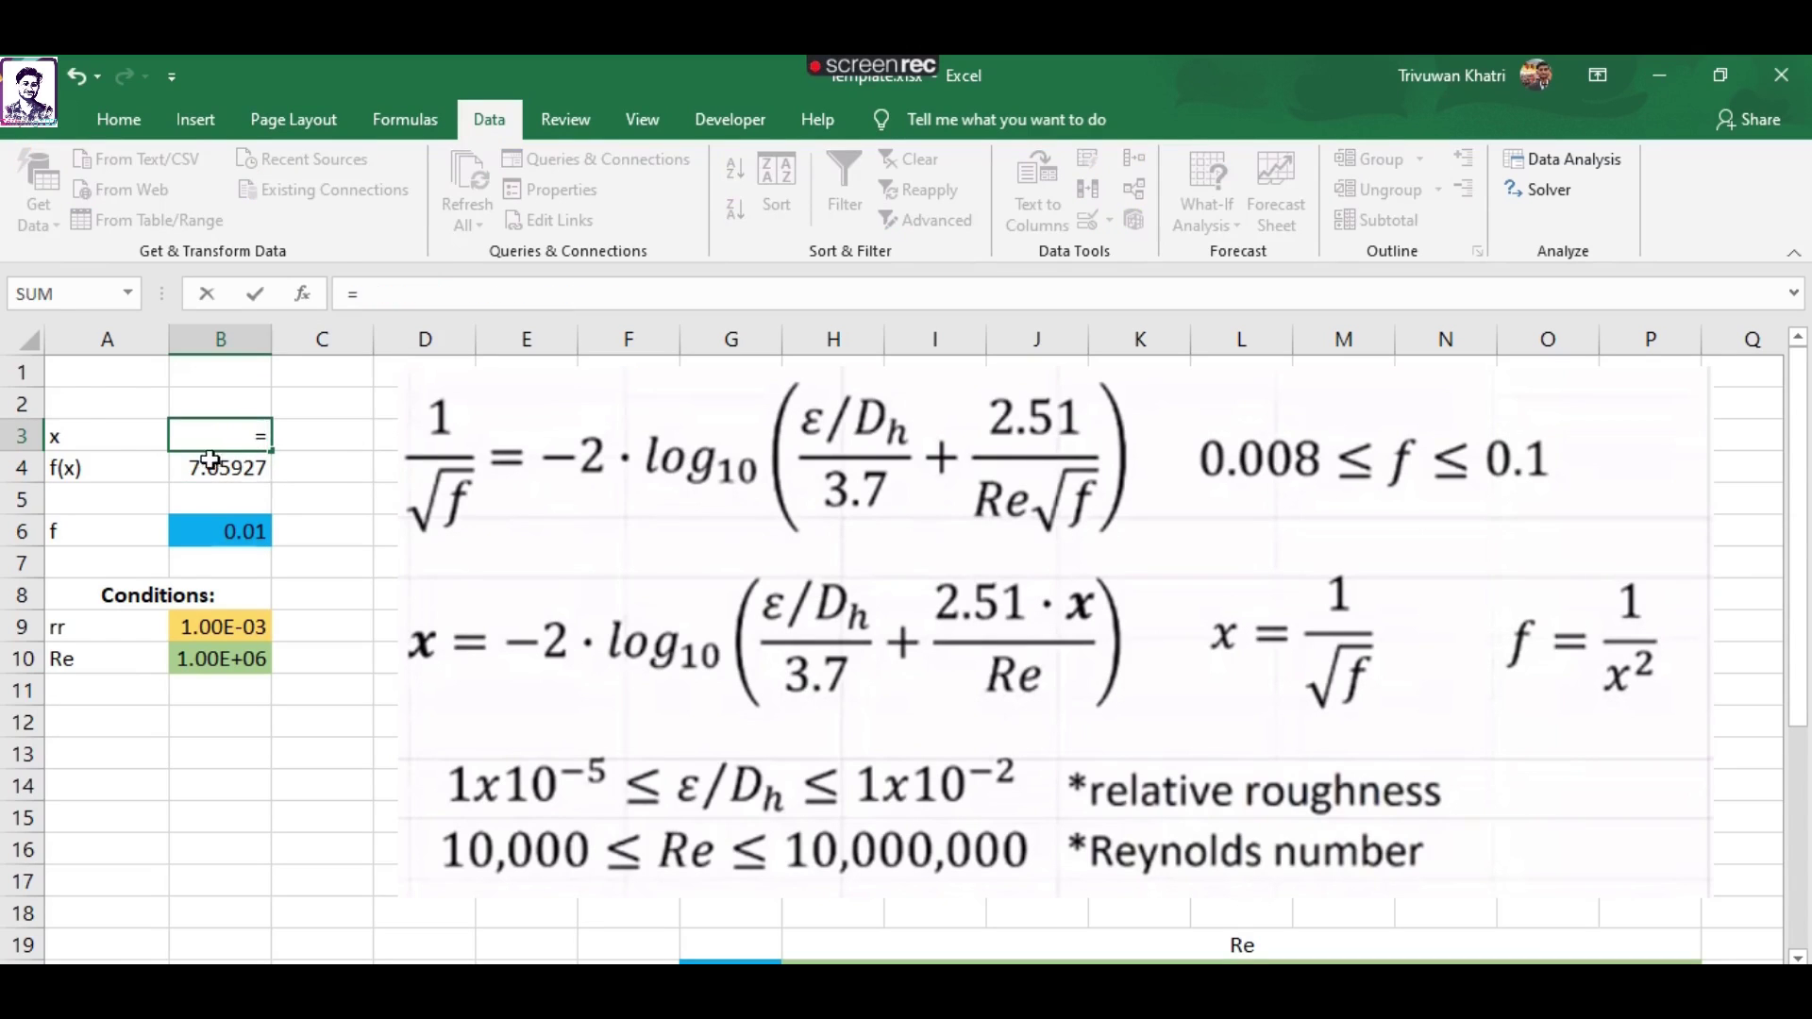
left_click(203, 469)
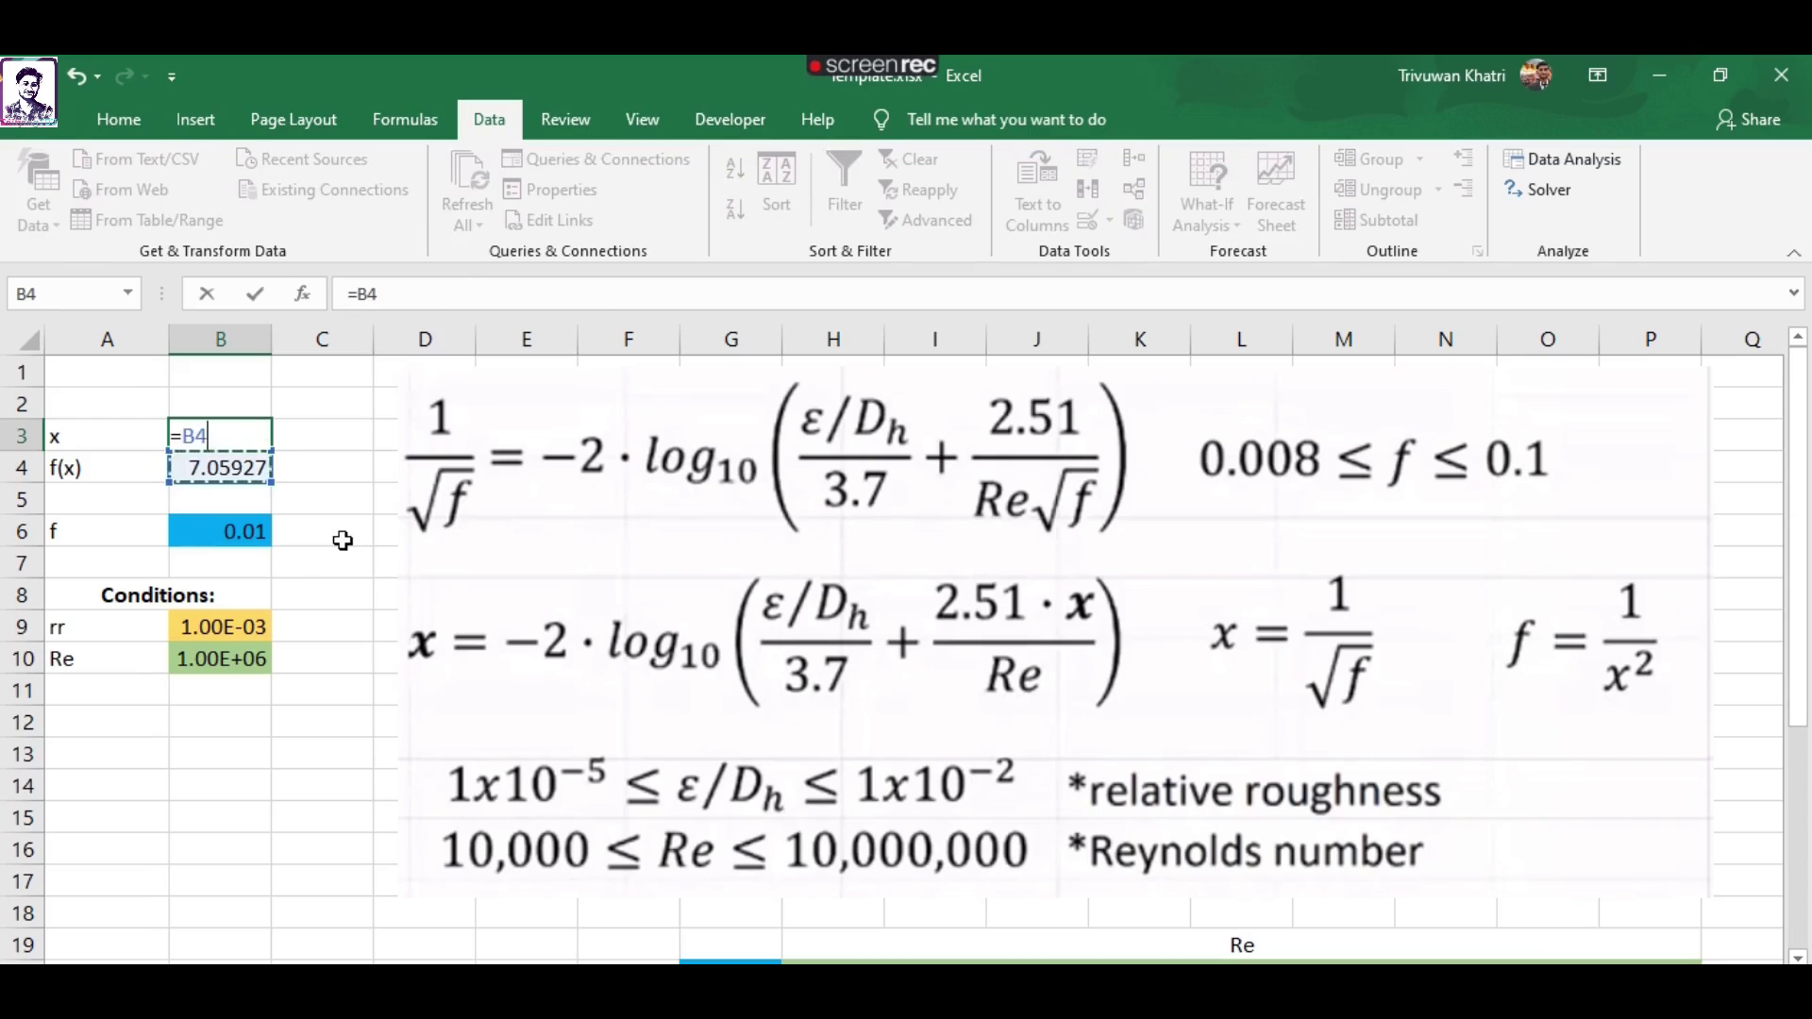
key("Return")
left_click(295, 466)
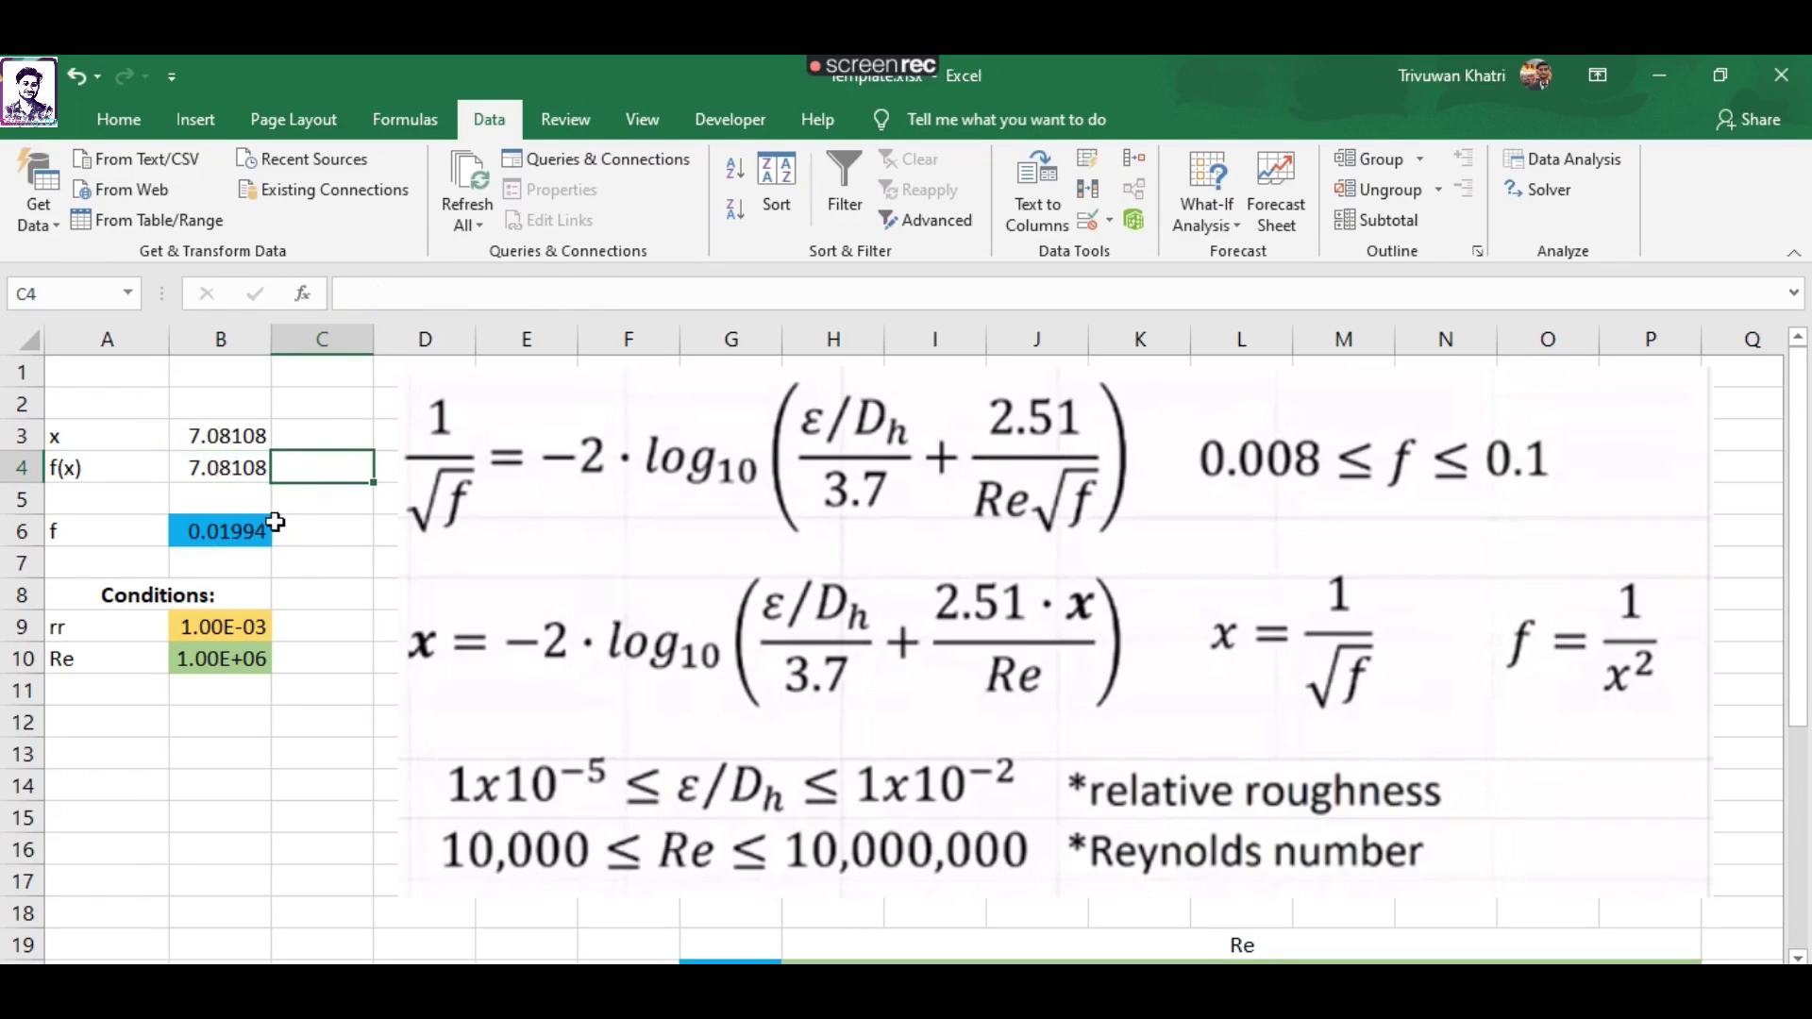
Review the solved x in B3, the conditions in B9:B10 and the friction factor in B6
left_click(219, 436)
left_click_drag(217, 626, 226, 646)
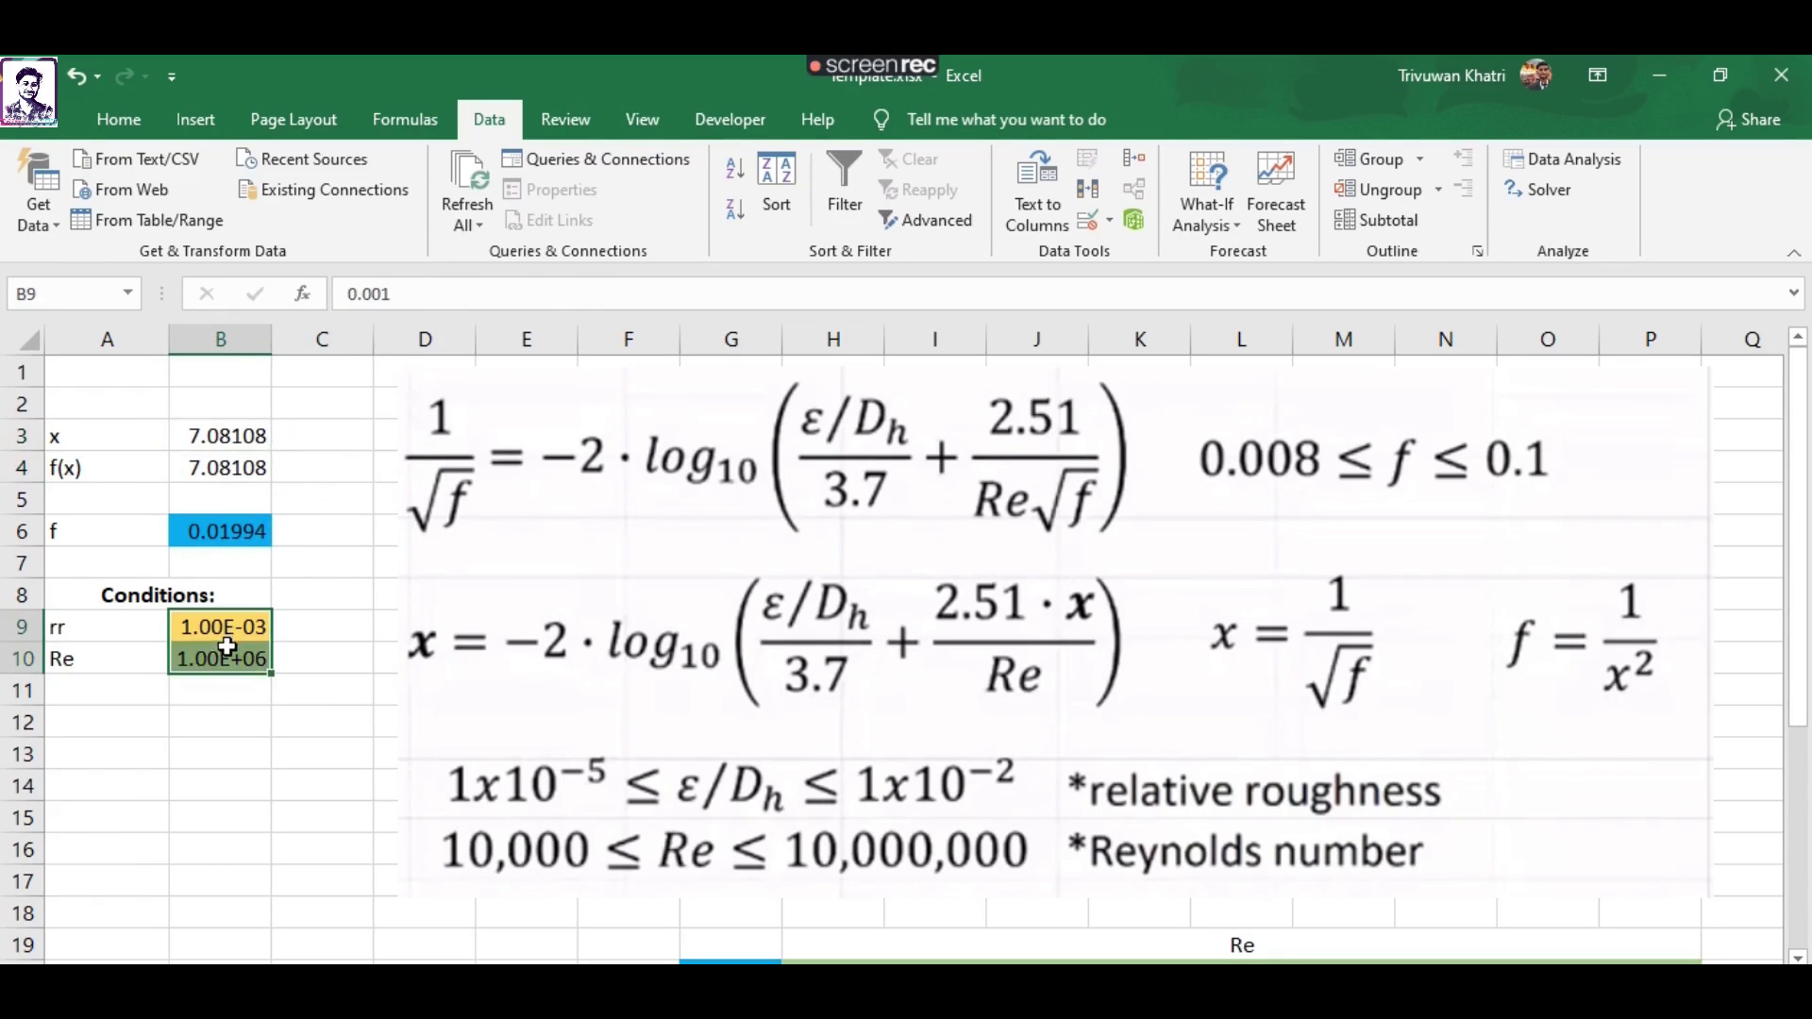
left_click(313, 587)
left_click(236, 528)
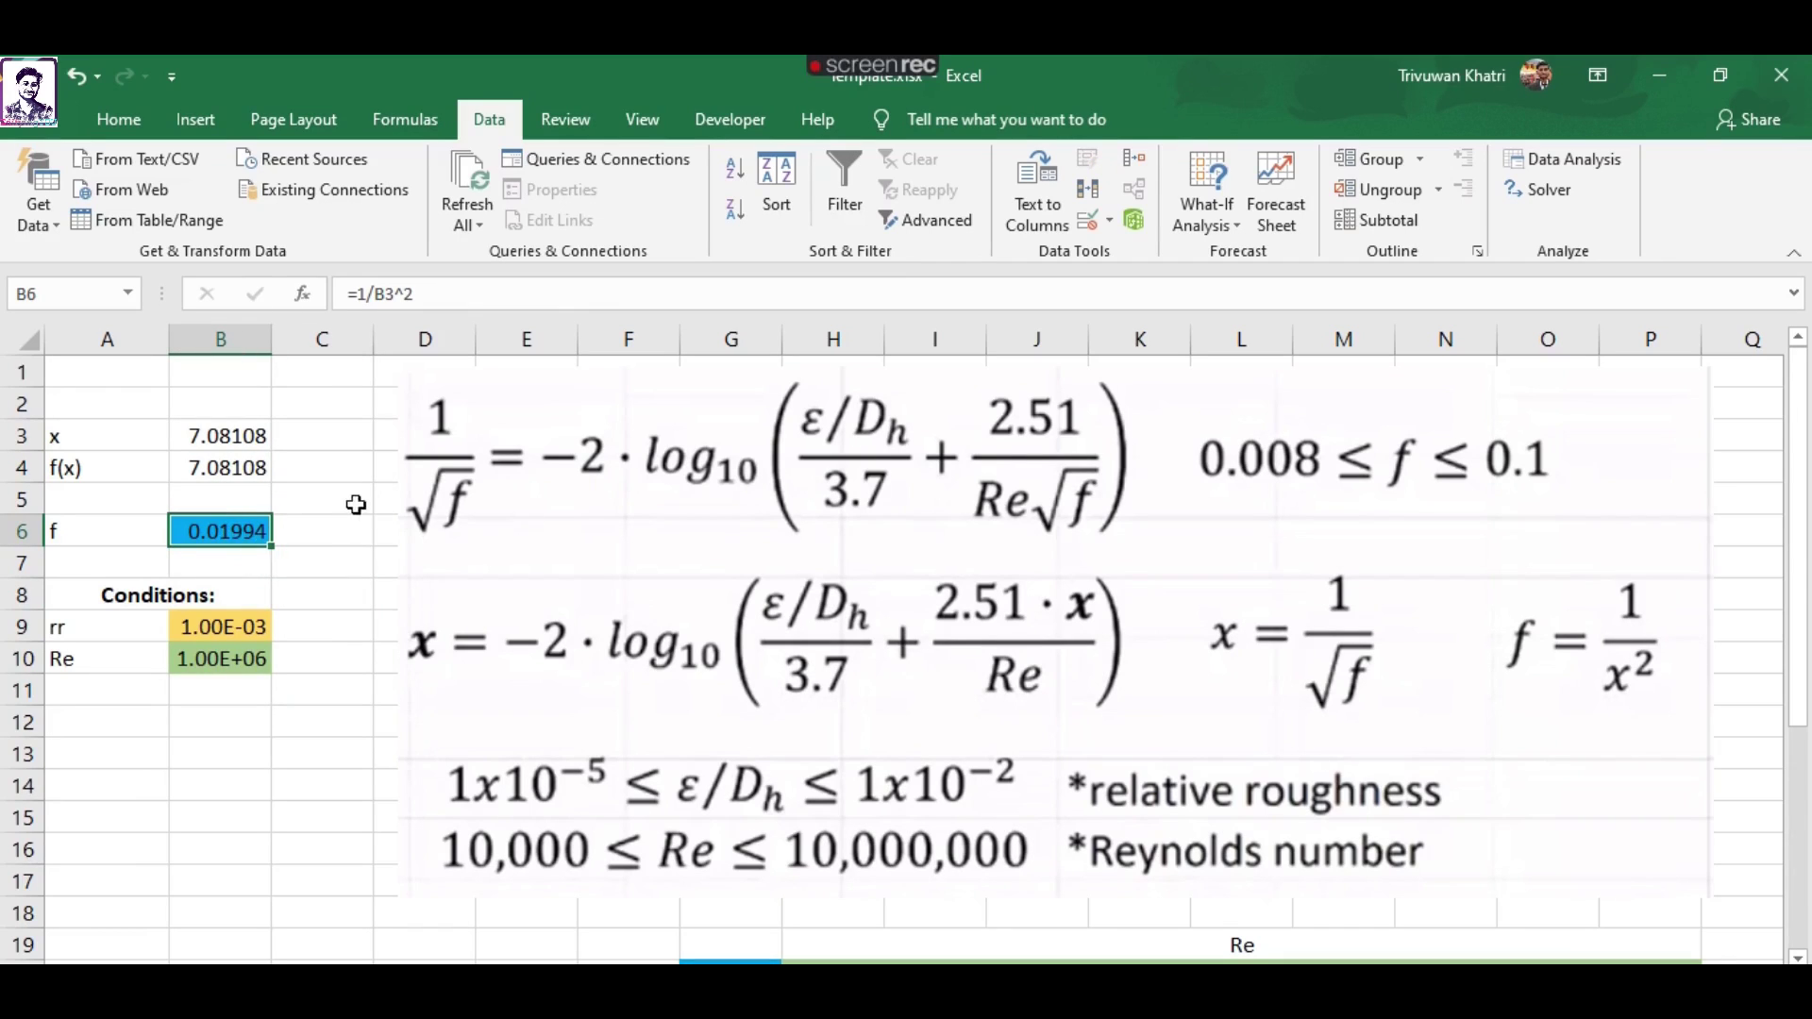
left_click_drag(227, 625, 250, 661)
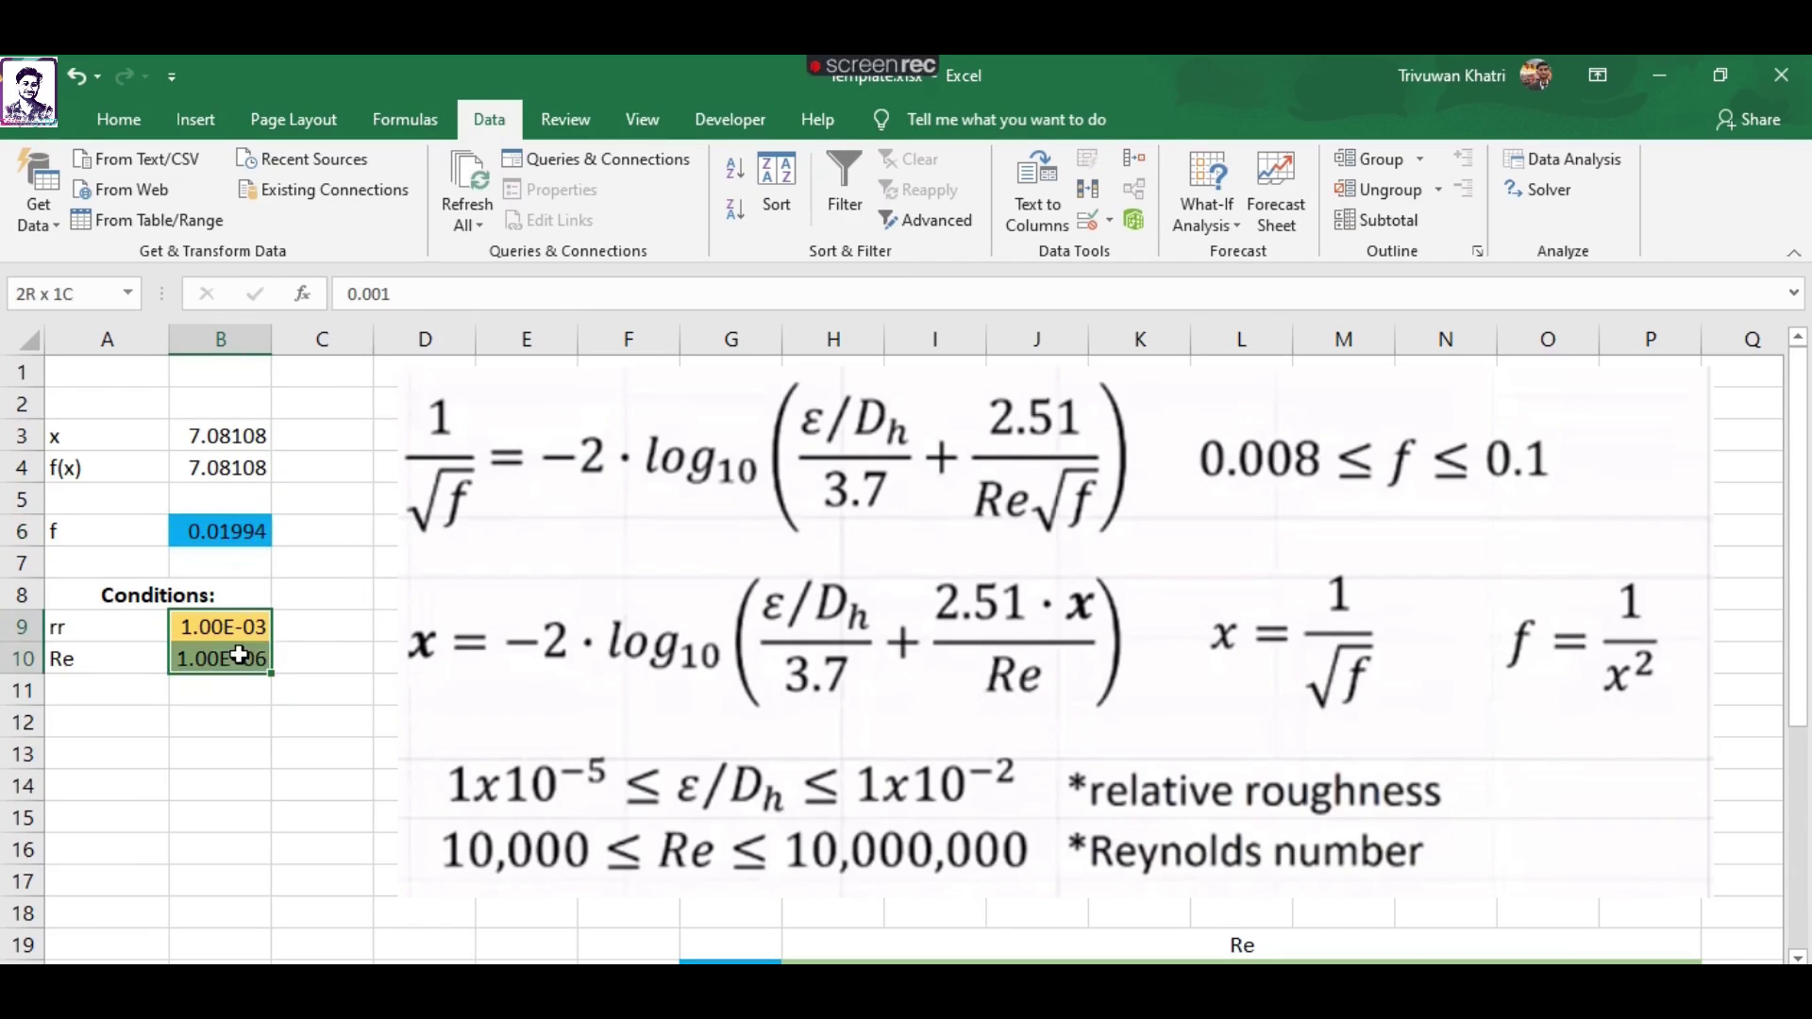
left_click(368, 543)
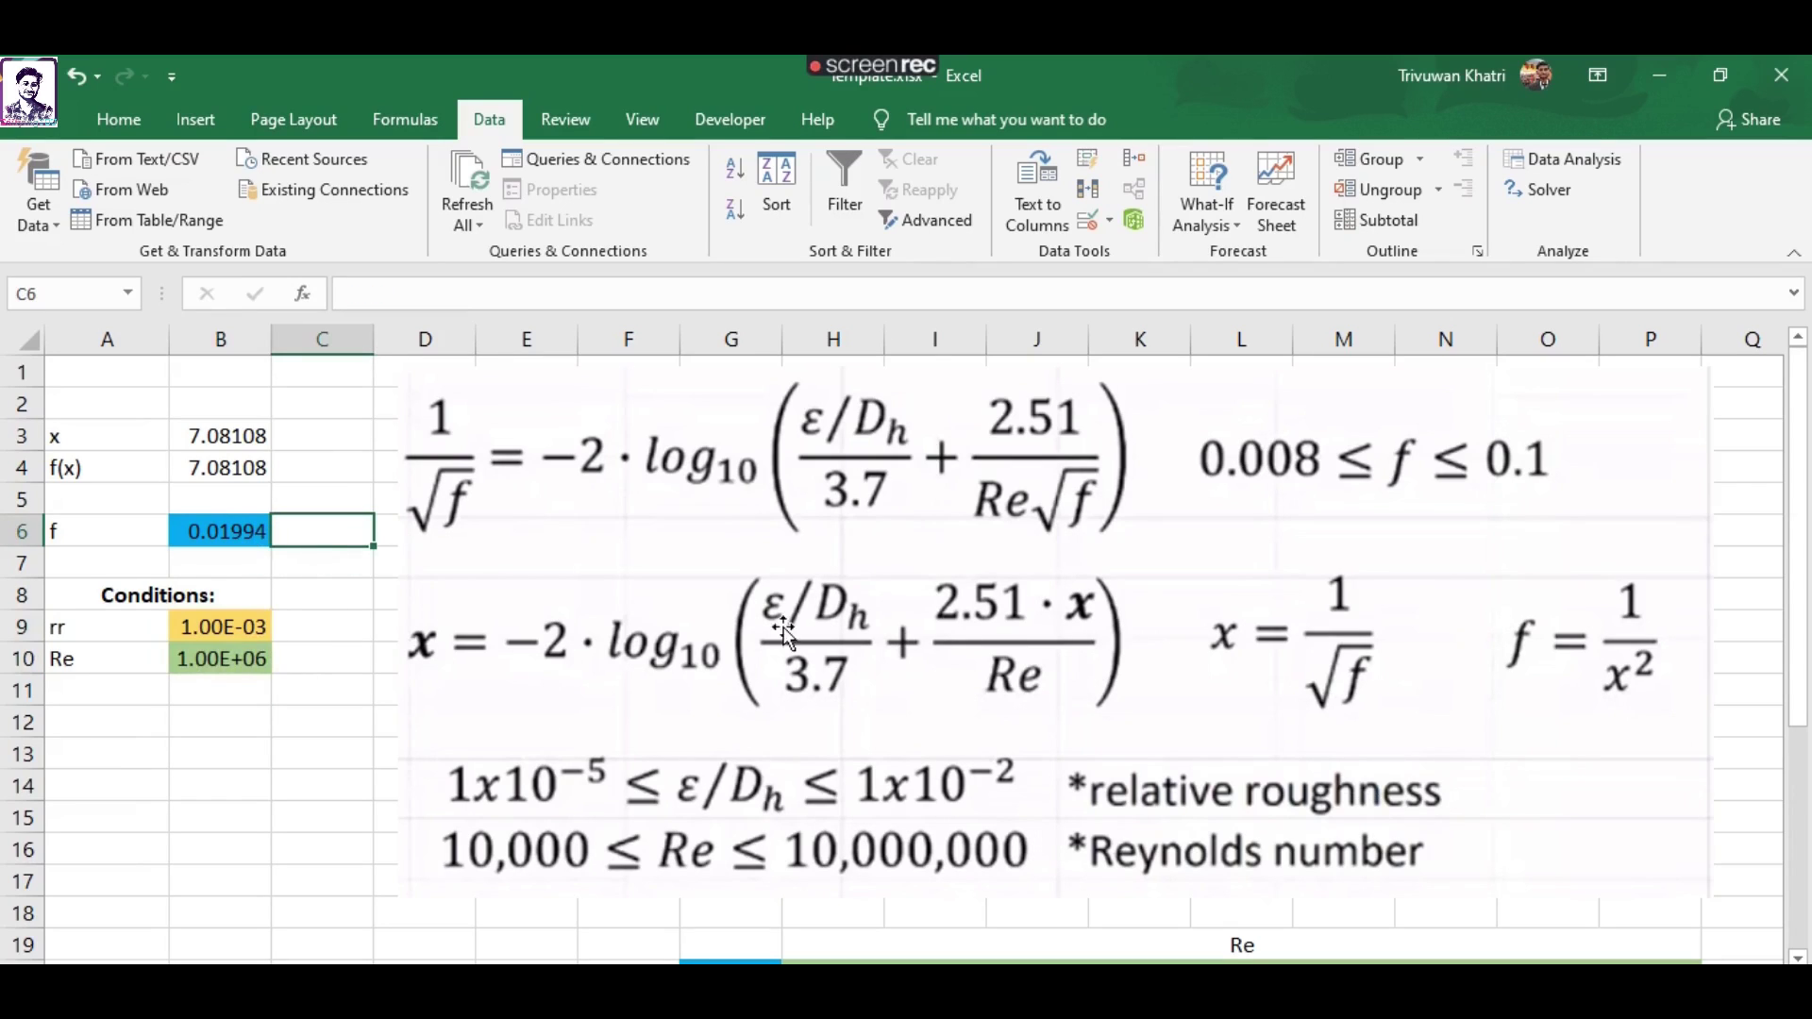
left_click(236, 531)
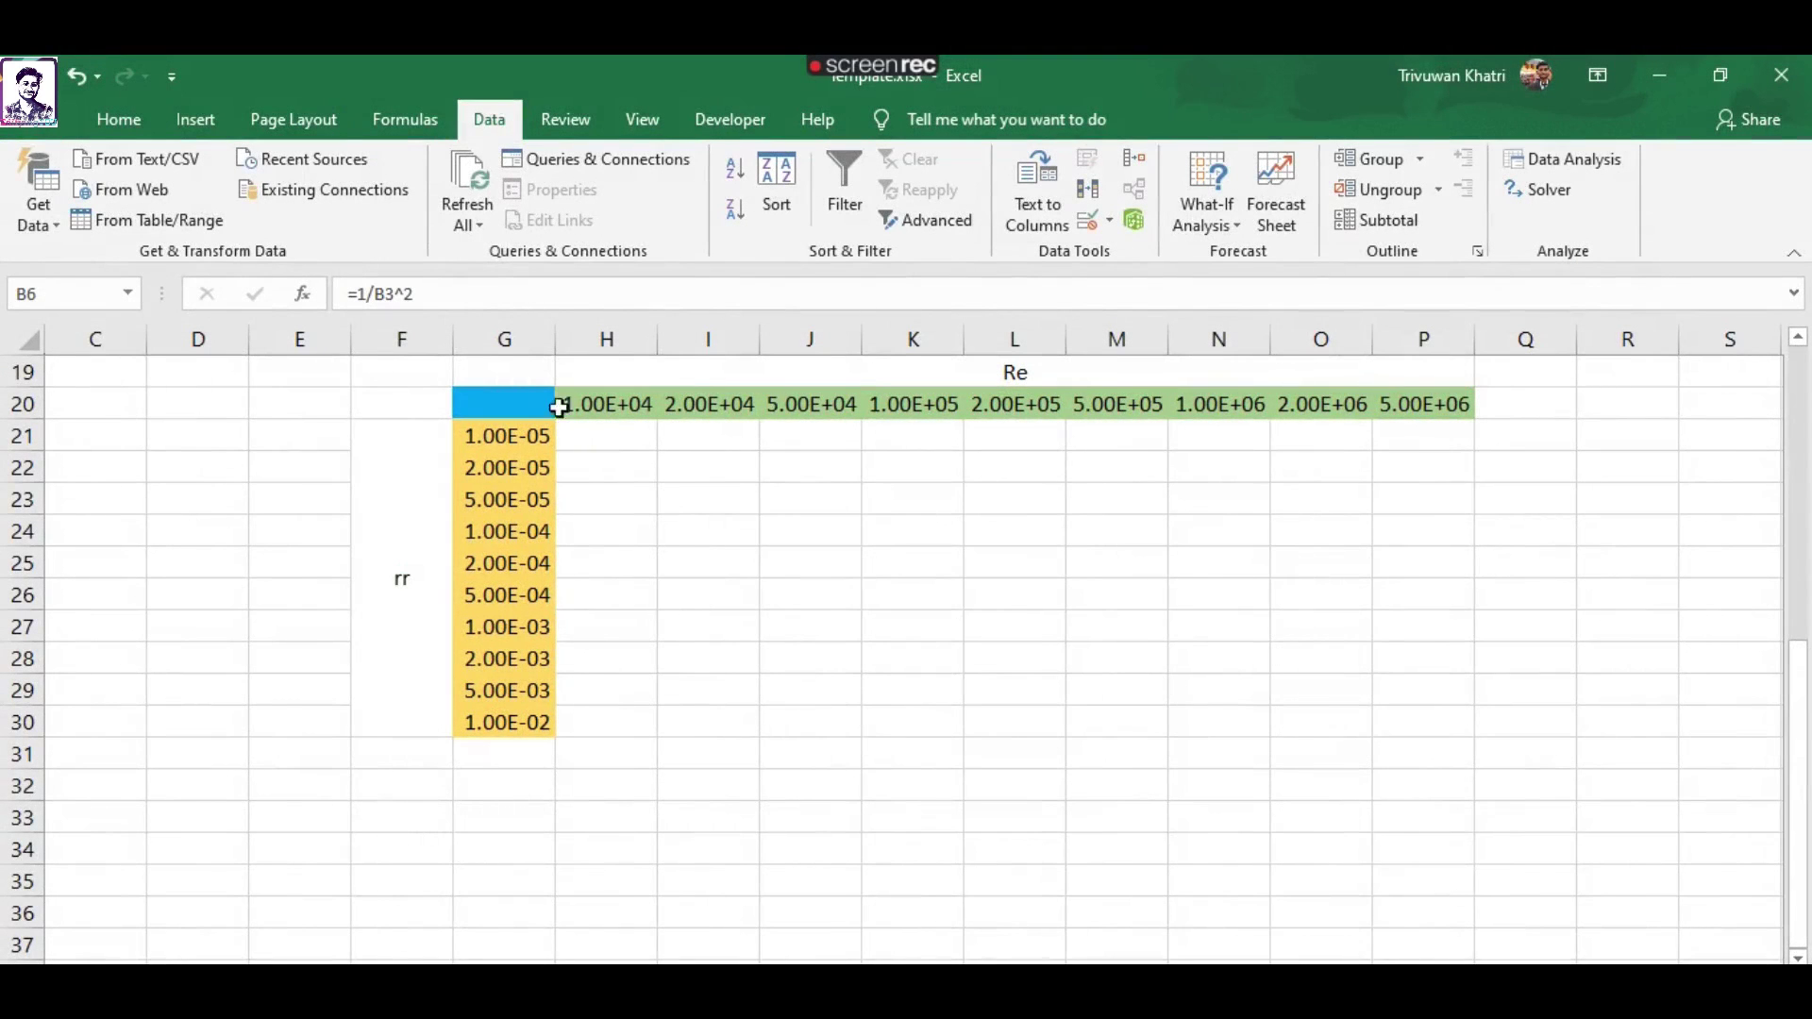
Examine the table's Reynolds number headings in H20:P20 and its relative roughness values in G21:G30
left_click_drag(582, 409, 1413, 419)
left_click(1076, 491)
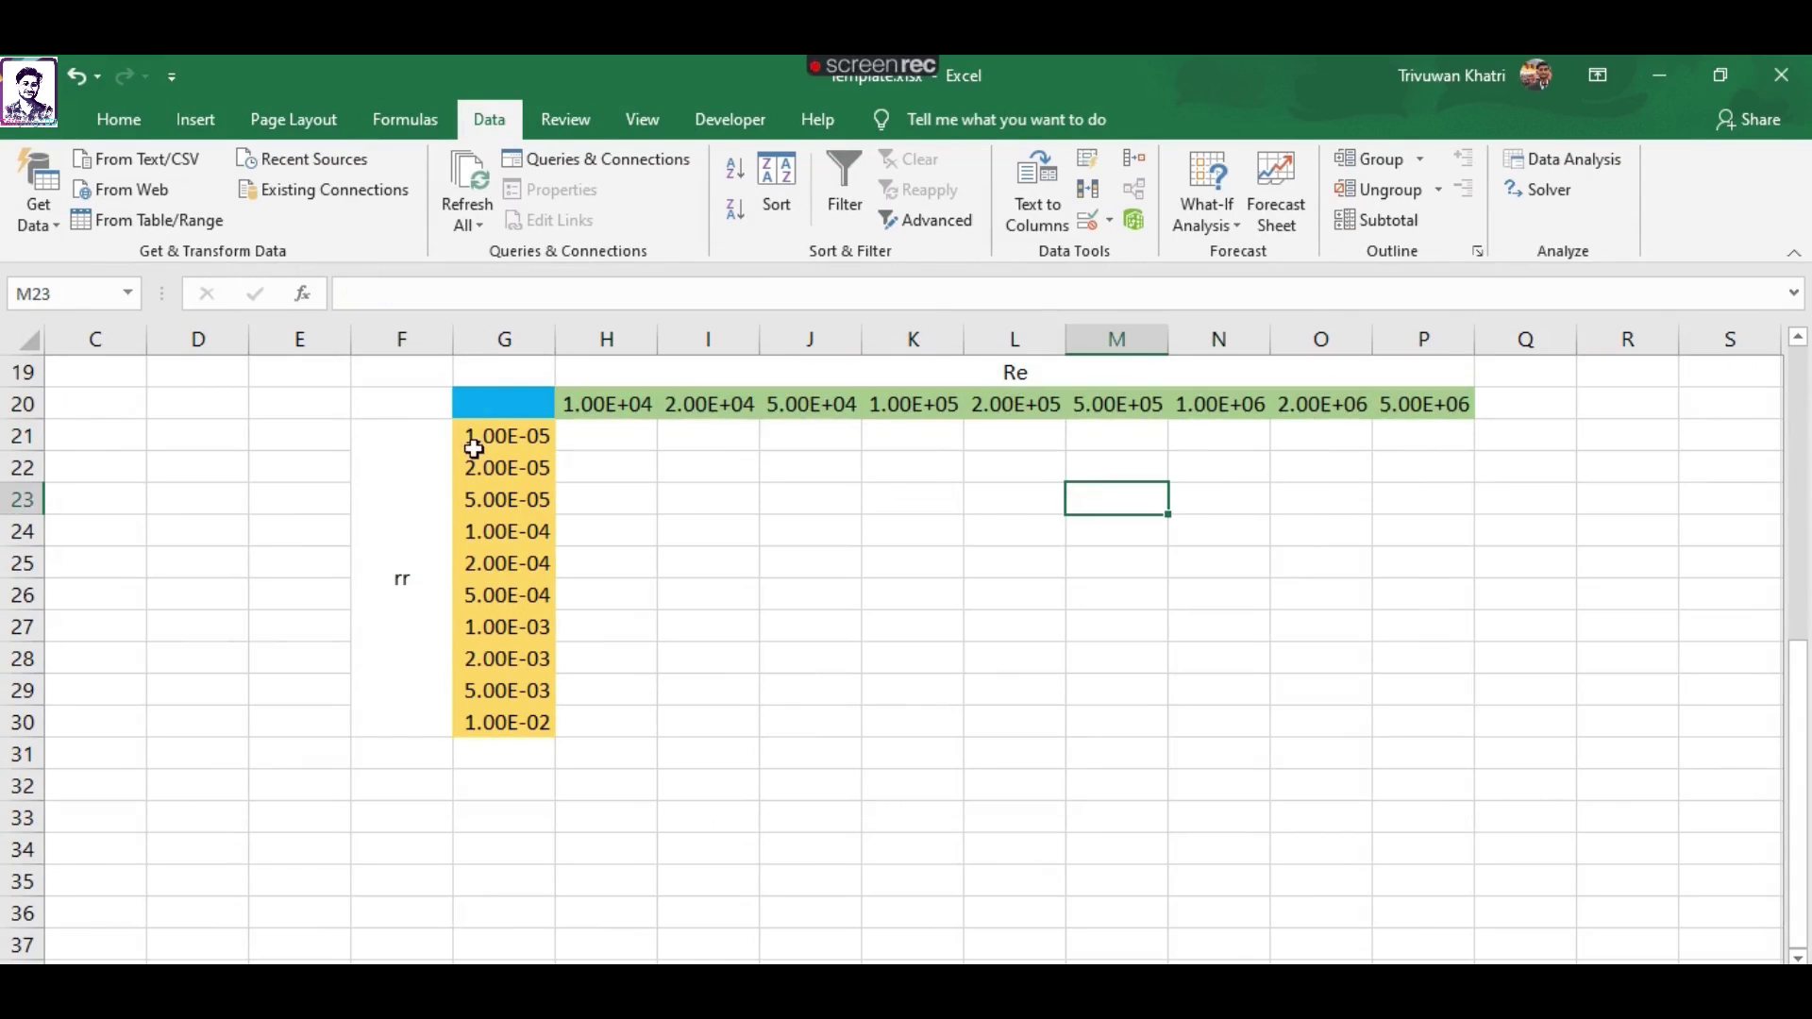
left_click_drag(491, 433, 501, 718)
left_click(703, 659)
scroll(825, 715, "up", 2)
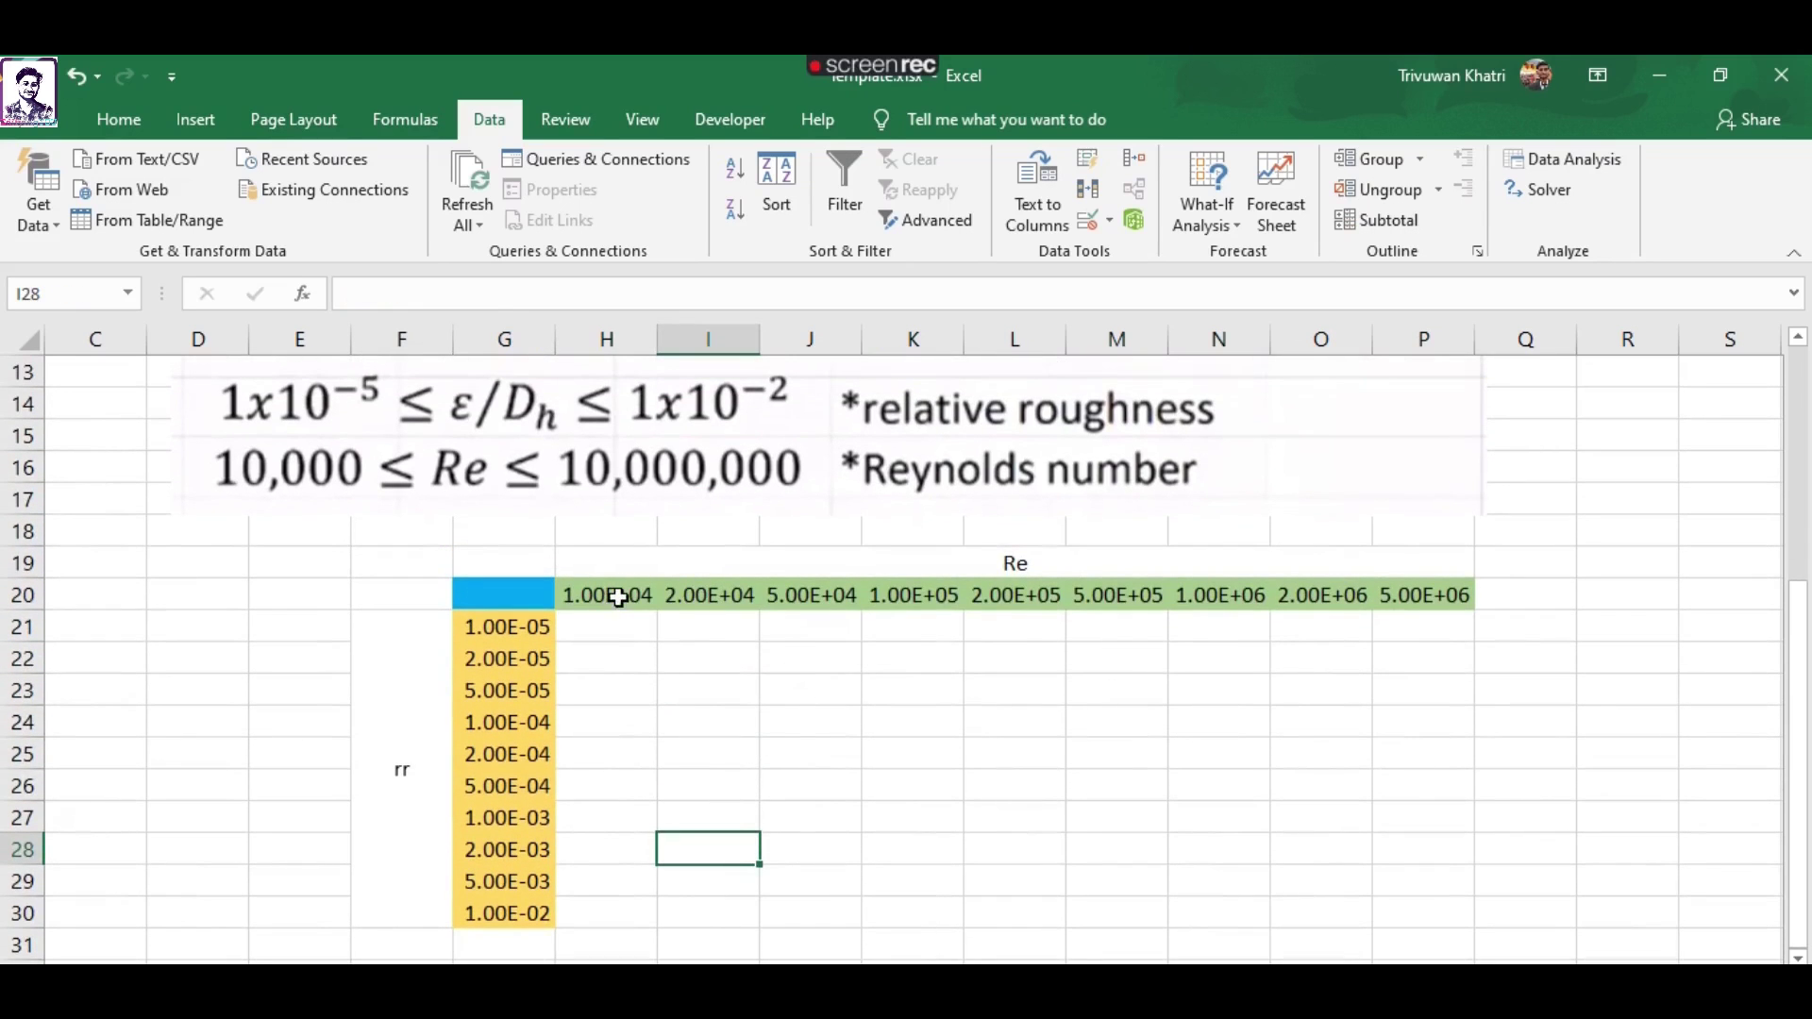
Inspect how the Re and rr headings meet at H21 and examine the empty table body H21:P30
left_click(611, 596)
left_click(530, 626)
left_click(602, 627)
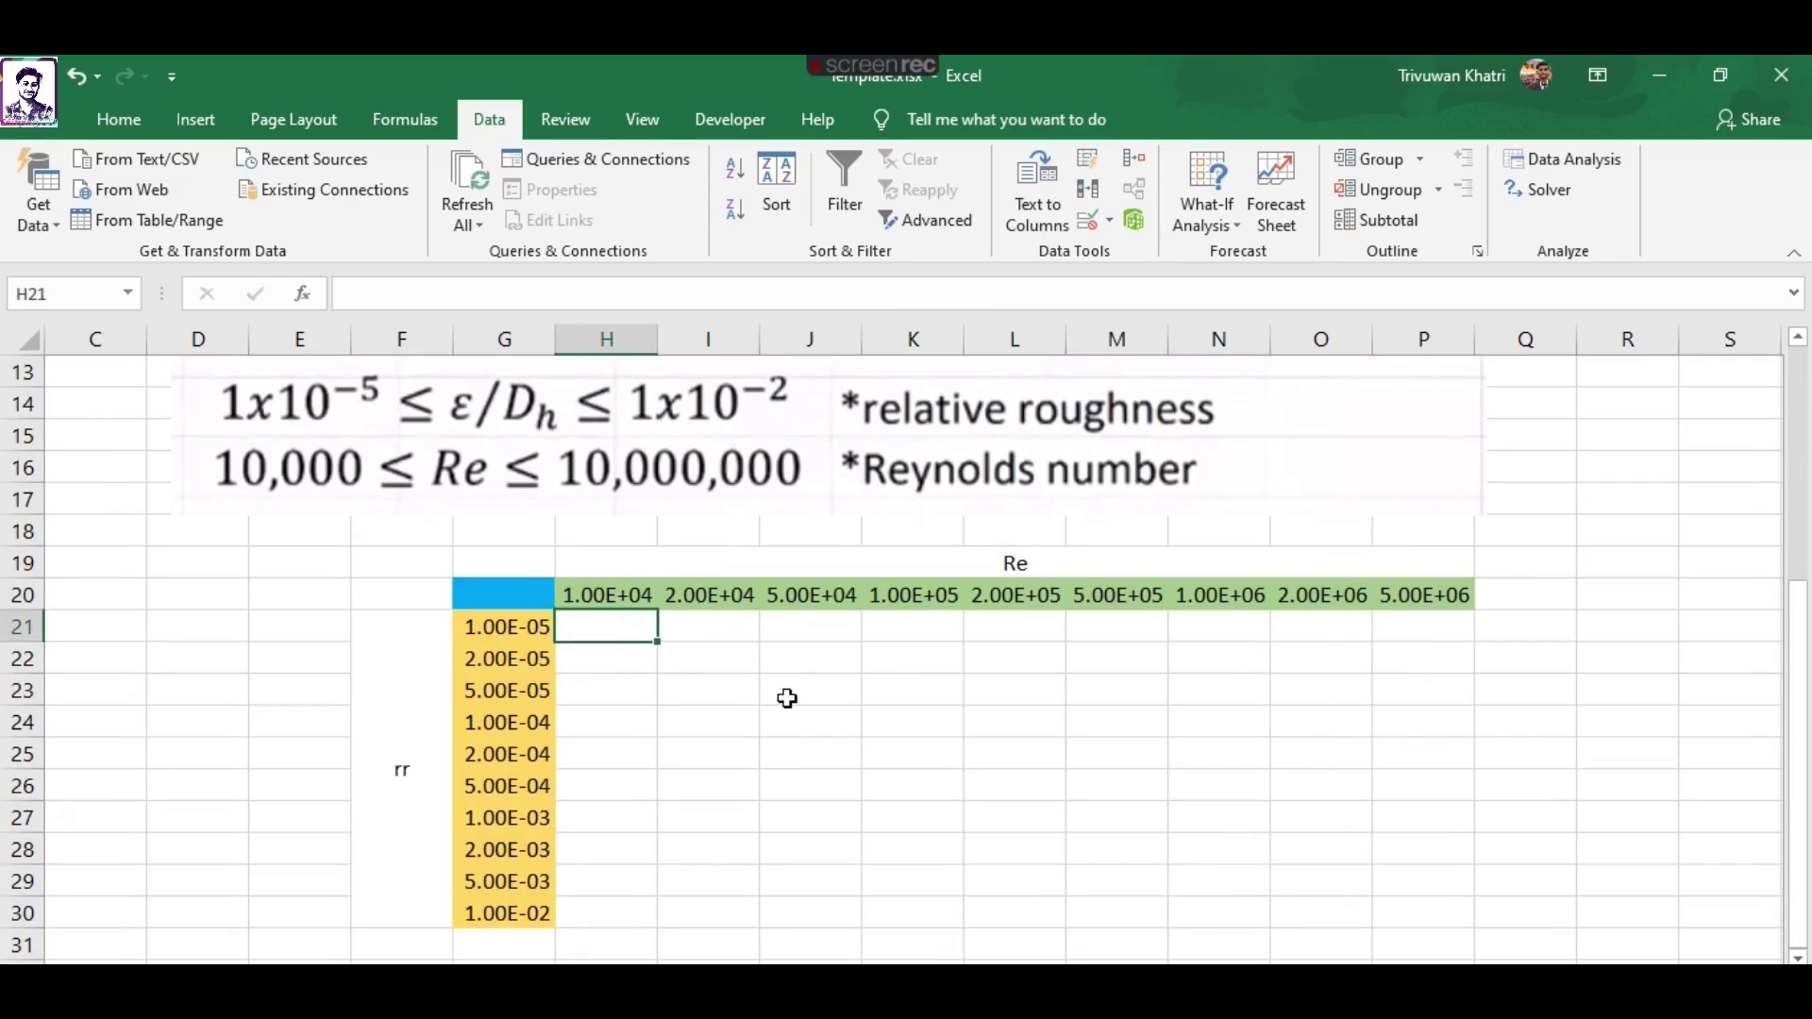
left_click(788, 698)
scroll(717, 623, "down", 1)
left_click_drag(623, 534, 1405, 819)
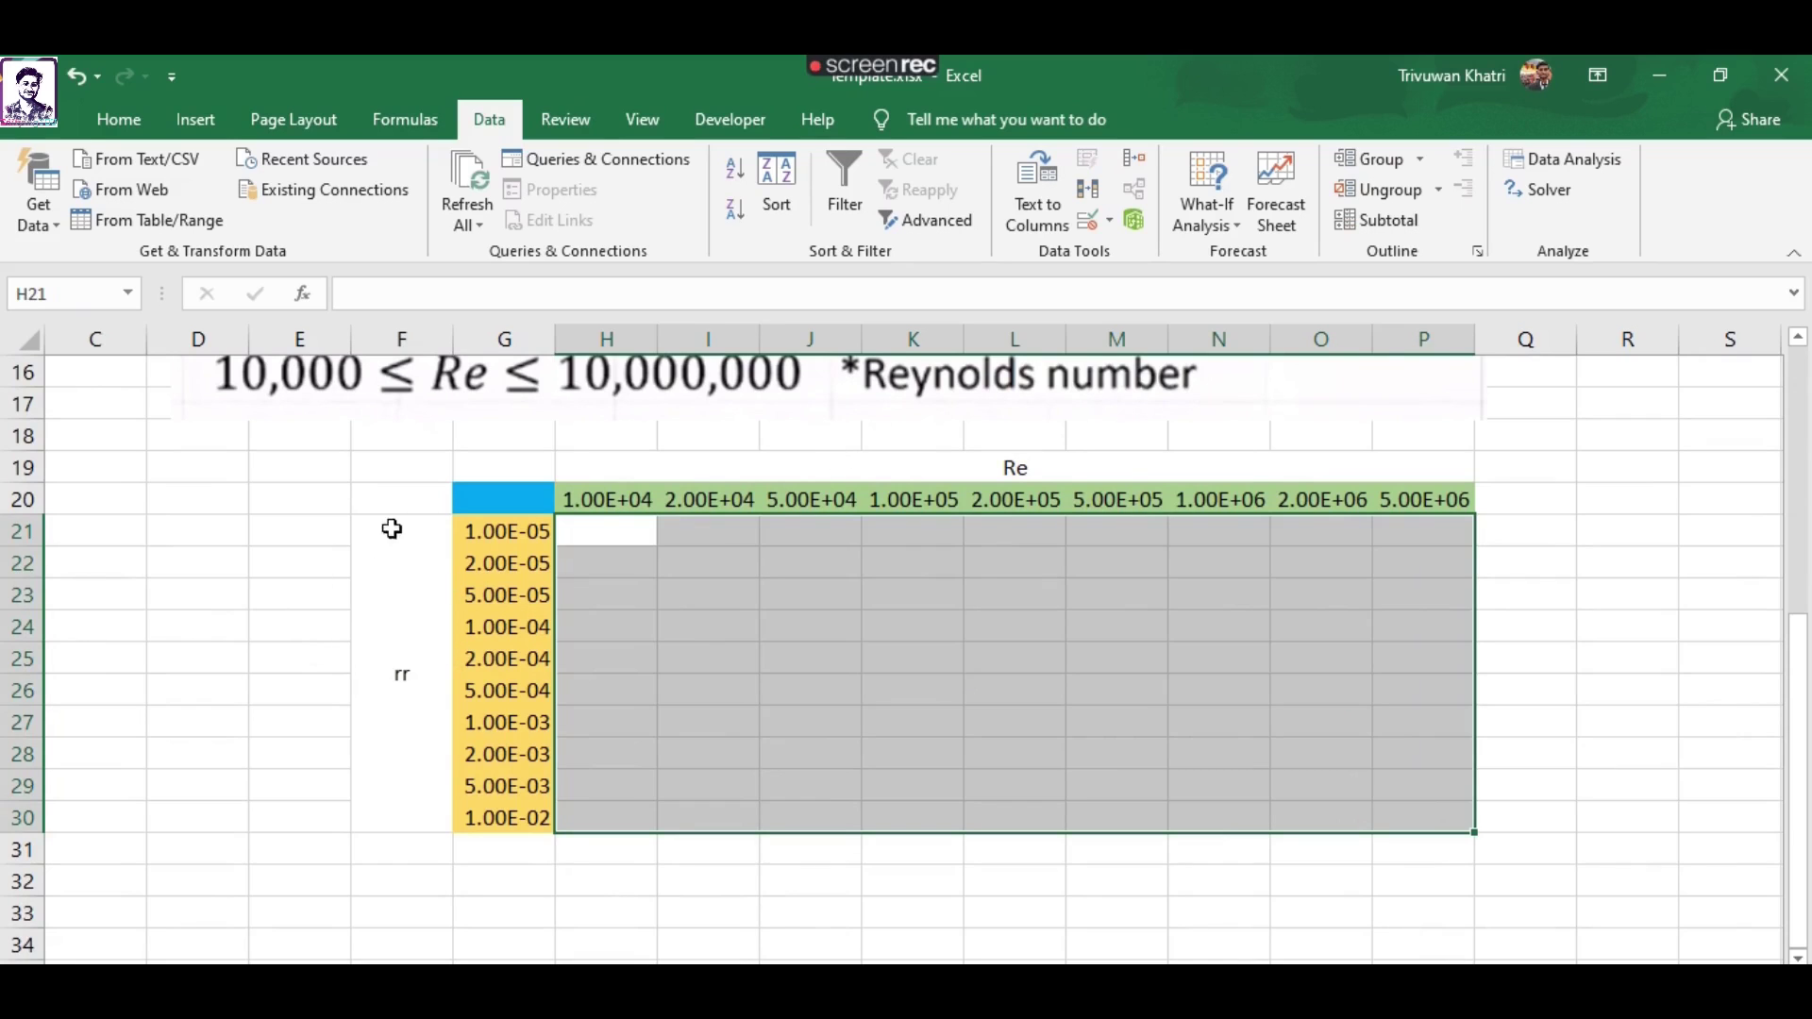
left_click(300, 614)
scroll(626, 680, "up", 1)
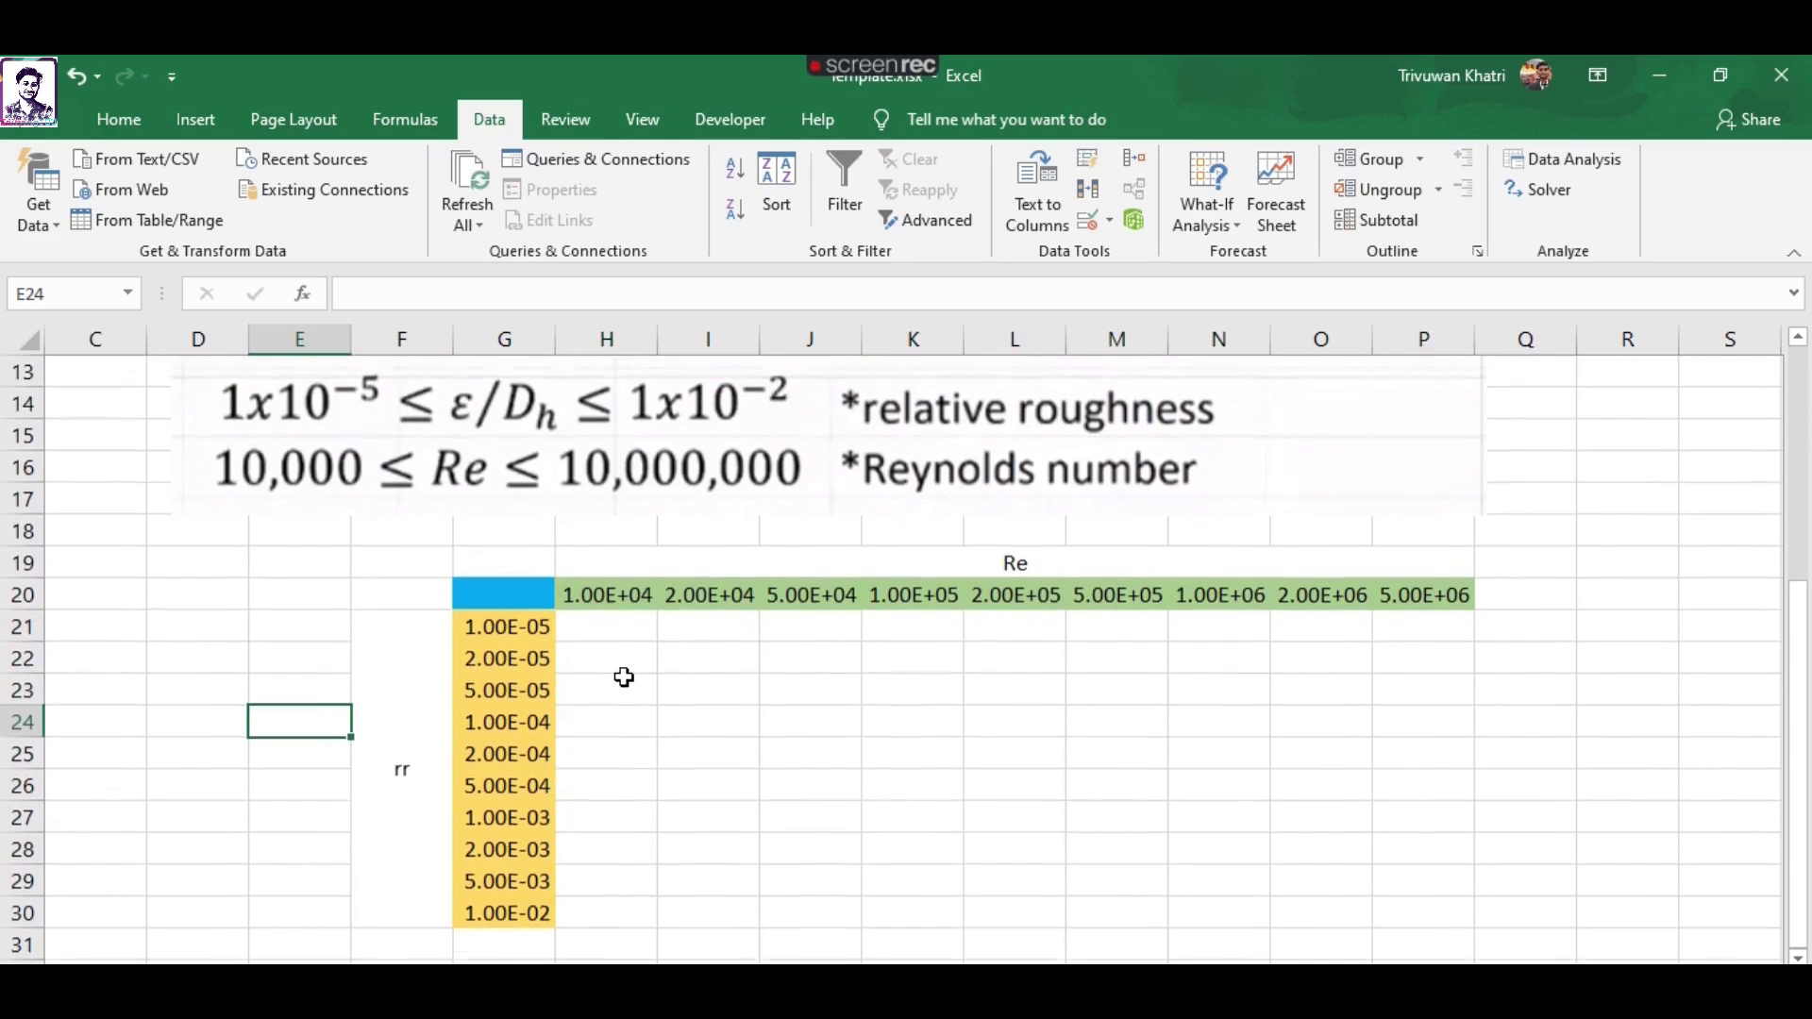
scroll(624, 650, "down", 1)
left_click_drag(628, 533, 1406, 830)
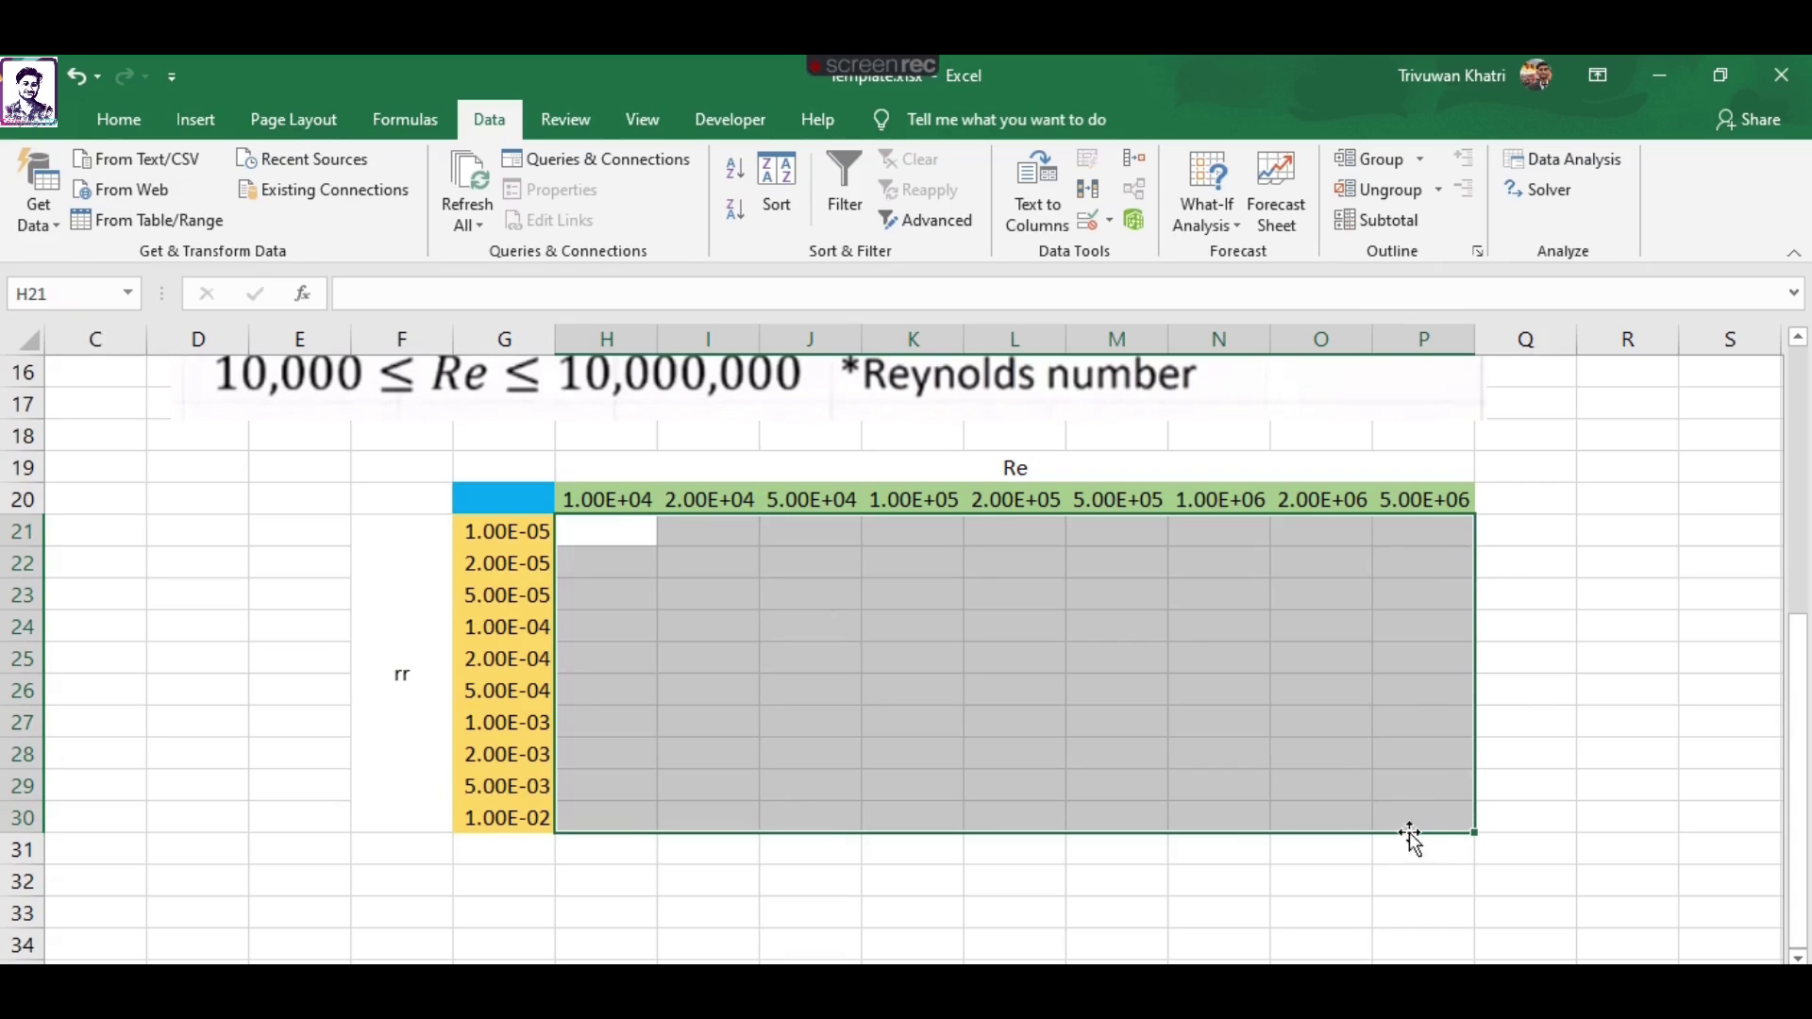
left_click(1562, 755)
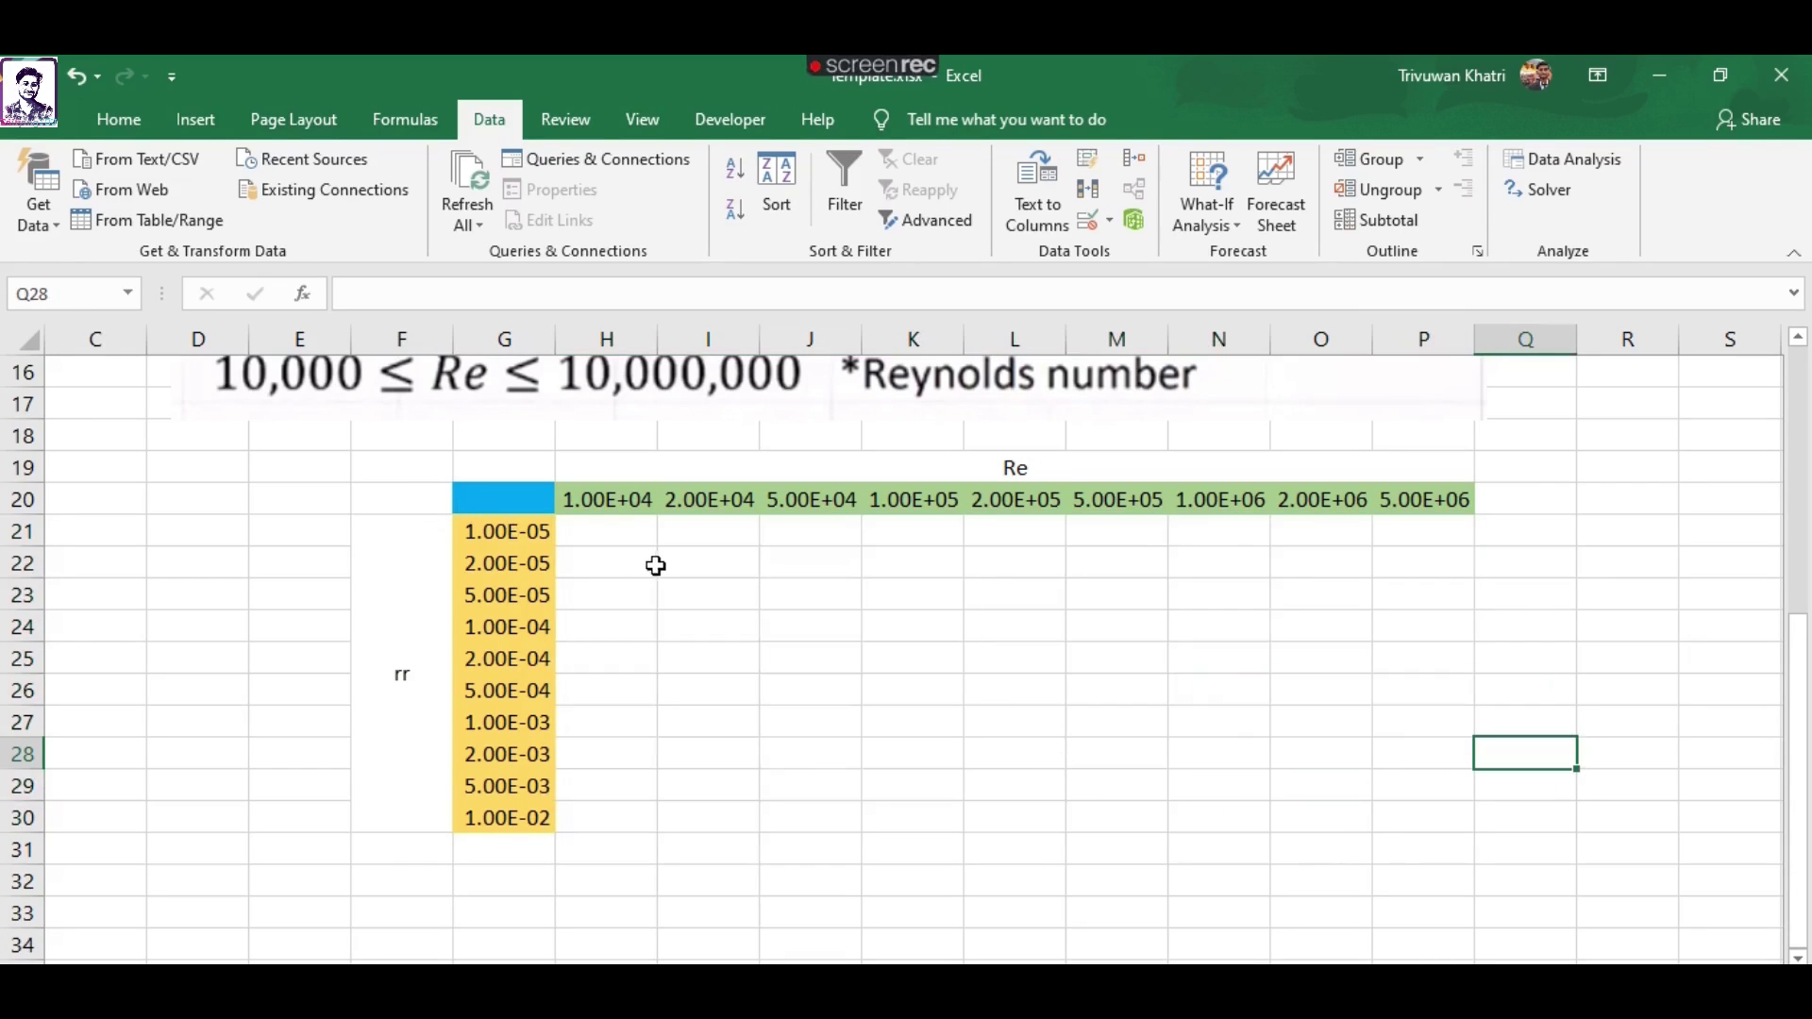
Compare the Re values in H20:P20 and the rr values in G21:G30 with the limits stated under the equations
scroll(657, 567, "up", 1)
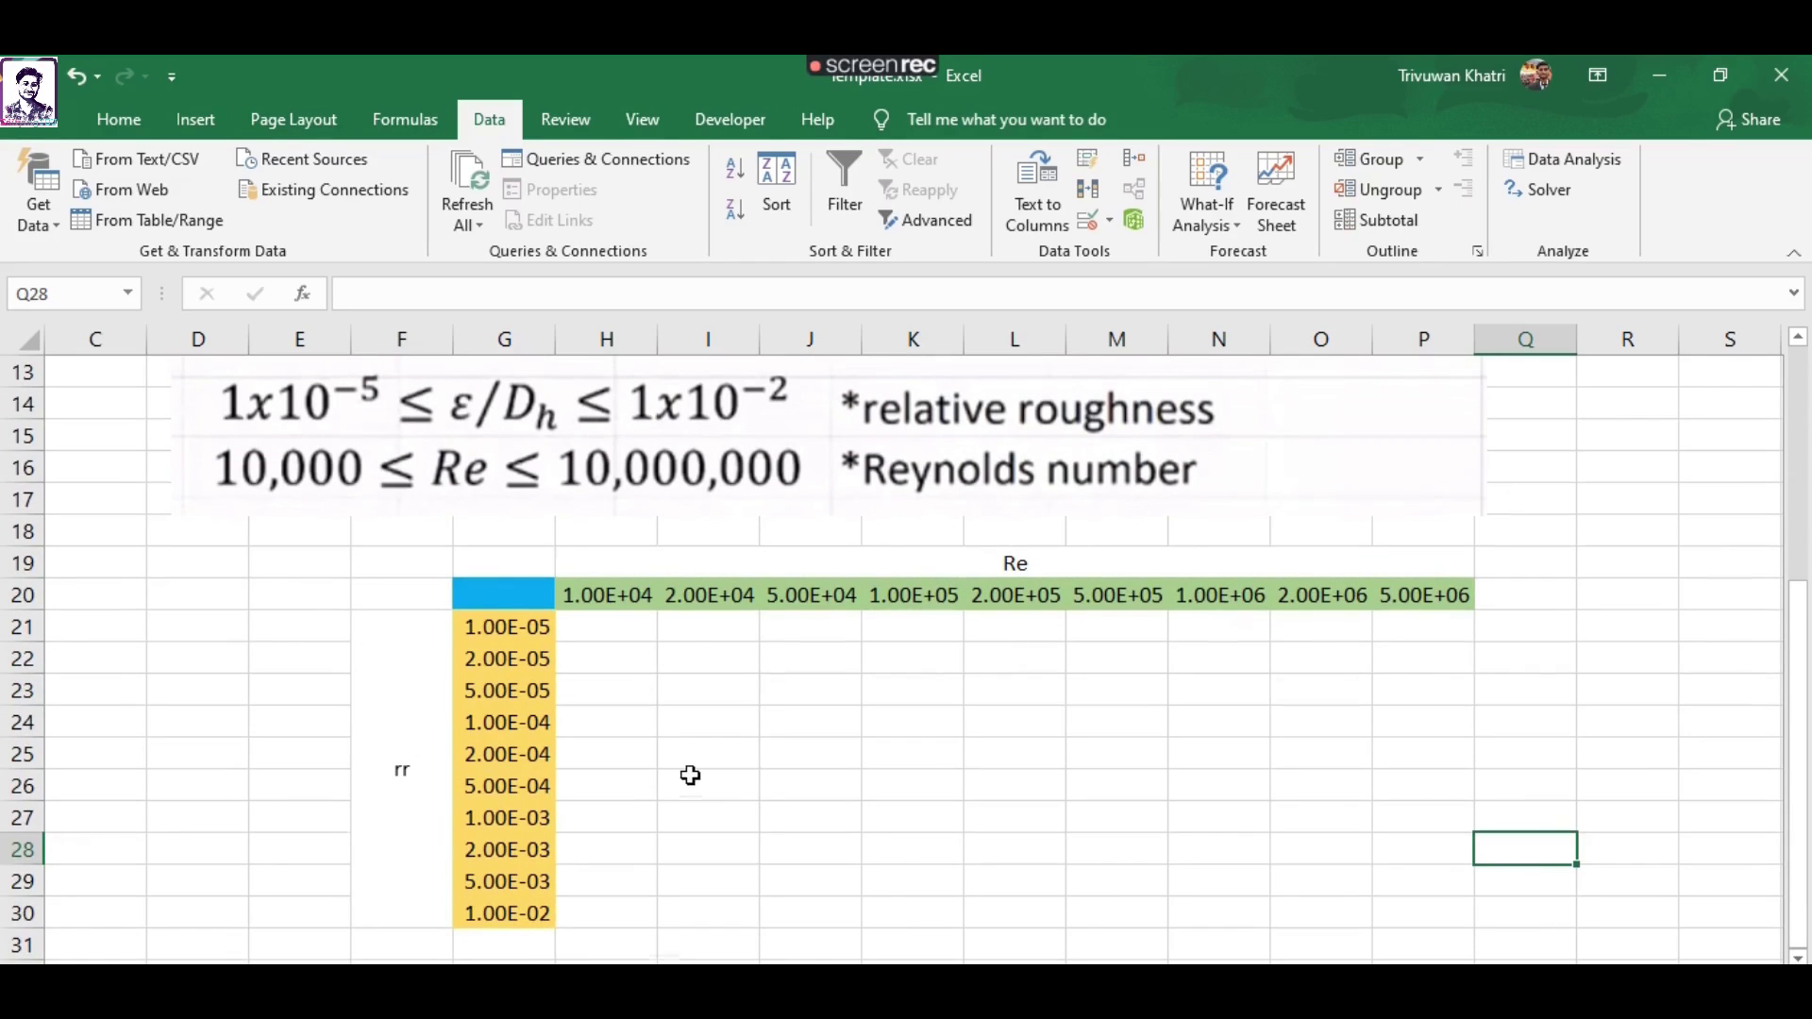
scroll(690, 775, "up", 1)
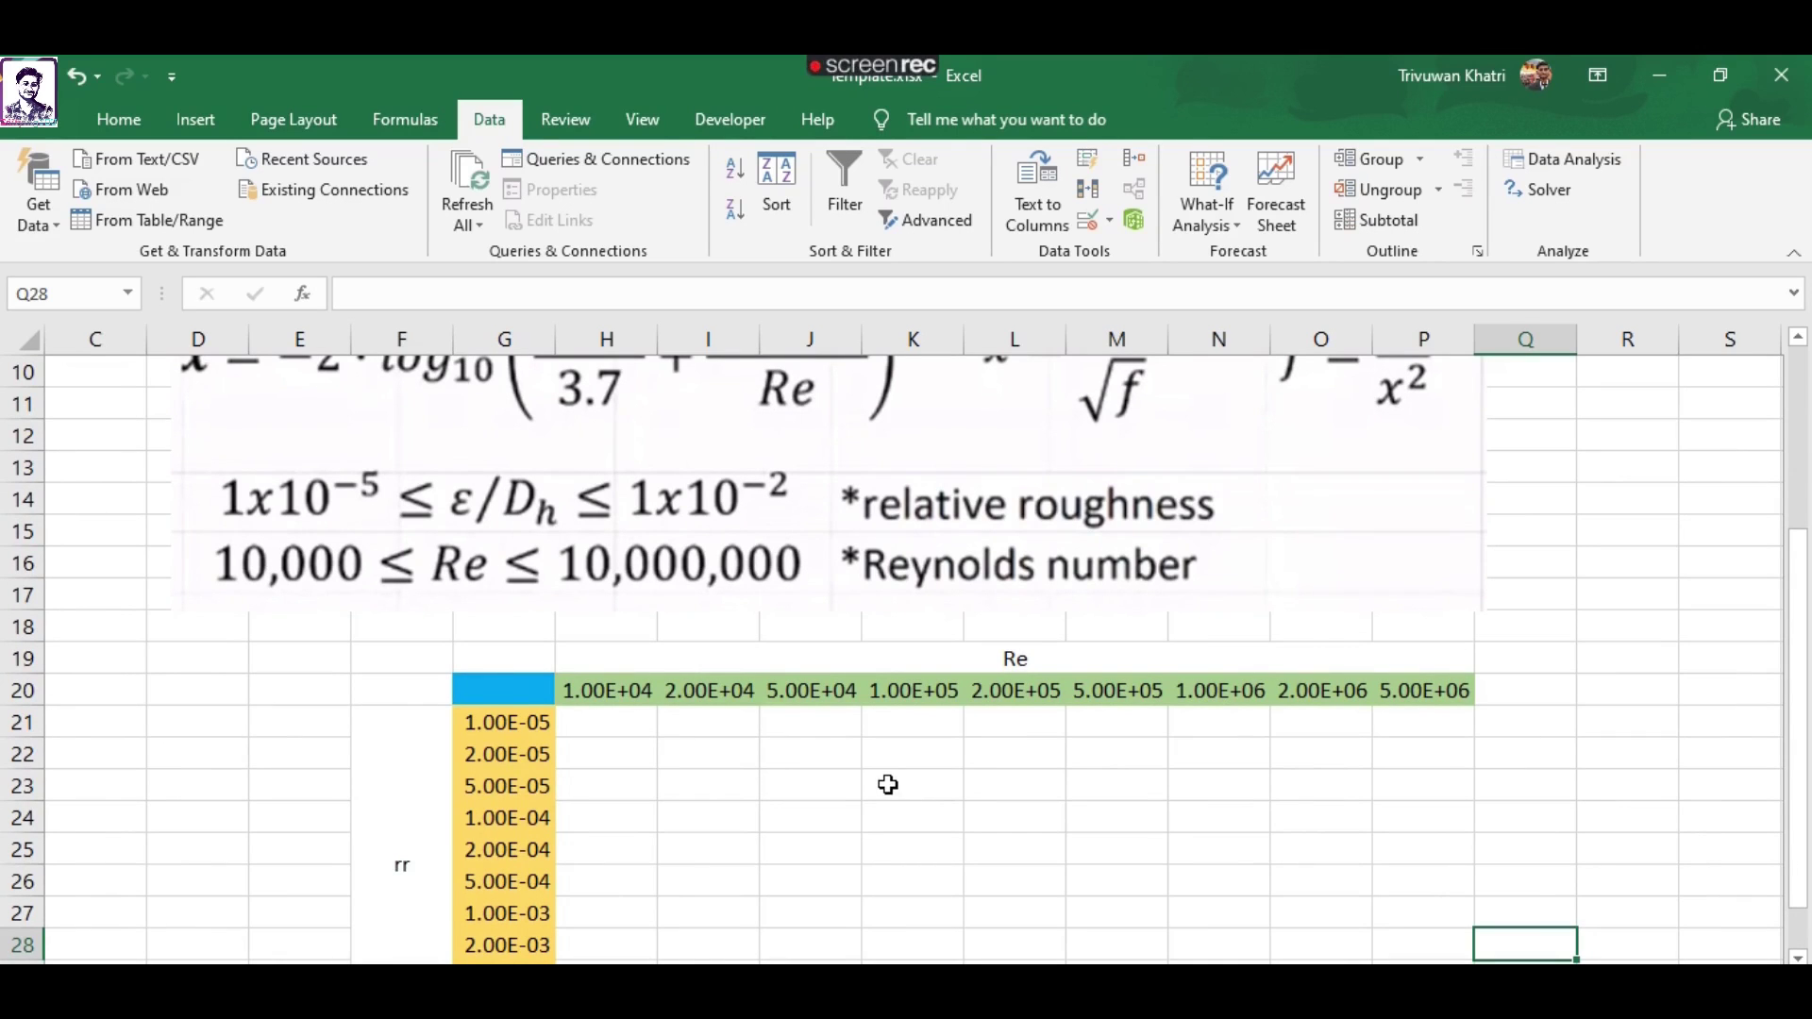
scroll(888, 786, "down", 1)
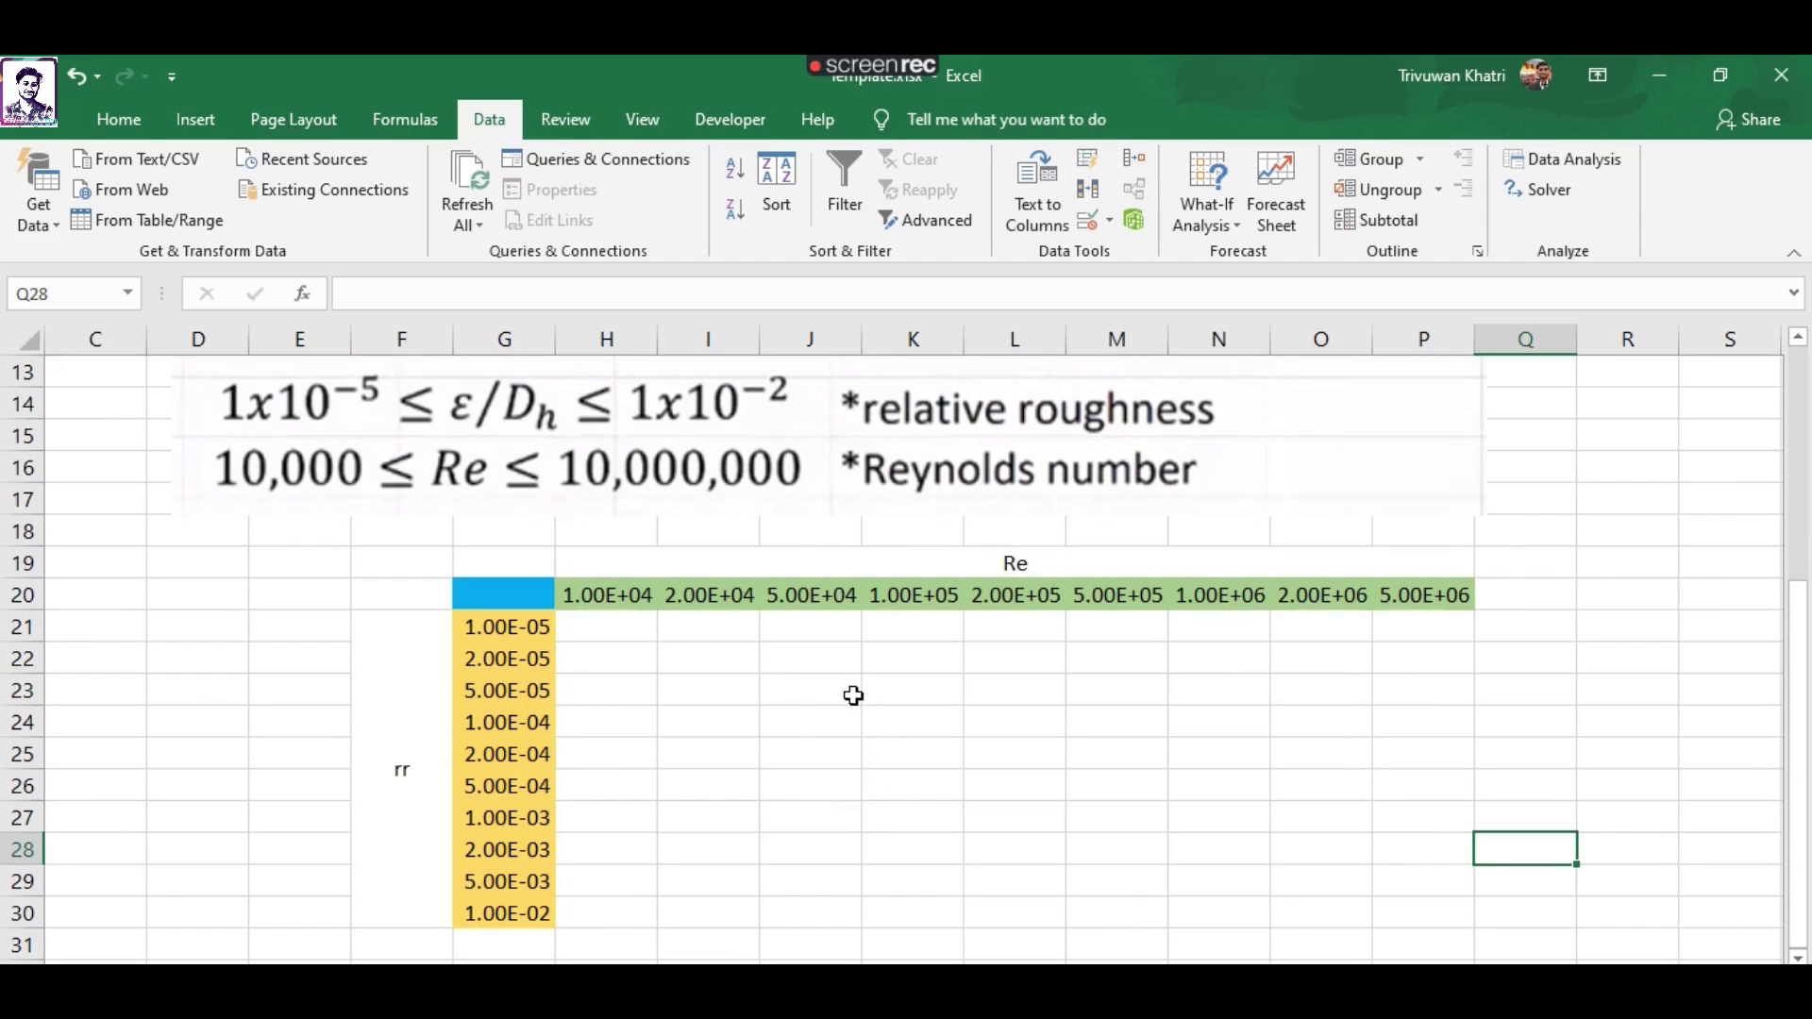
left_click_drag(615, 595, 1387, 595)
scroll(613, 705, "down", 1)
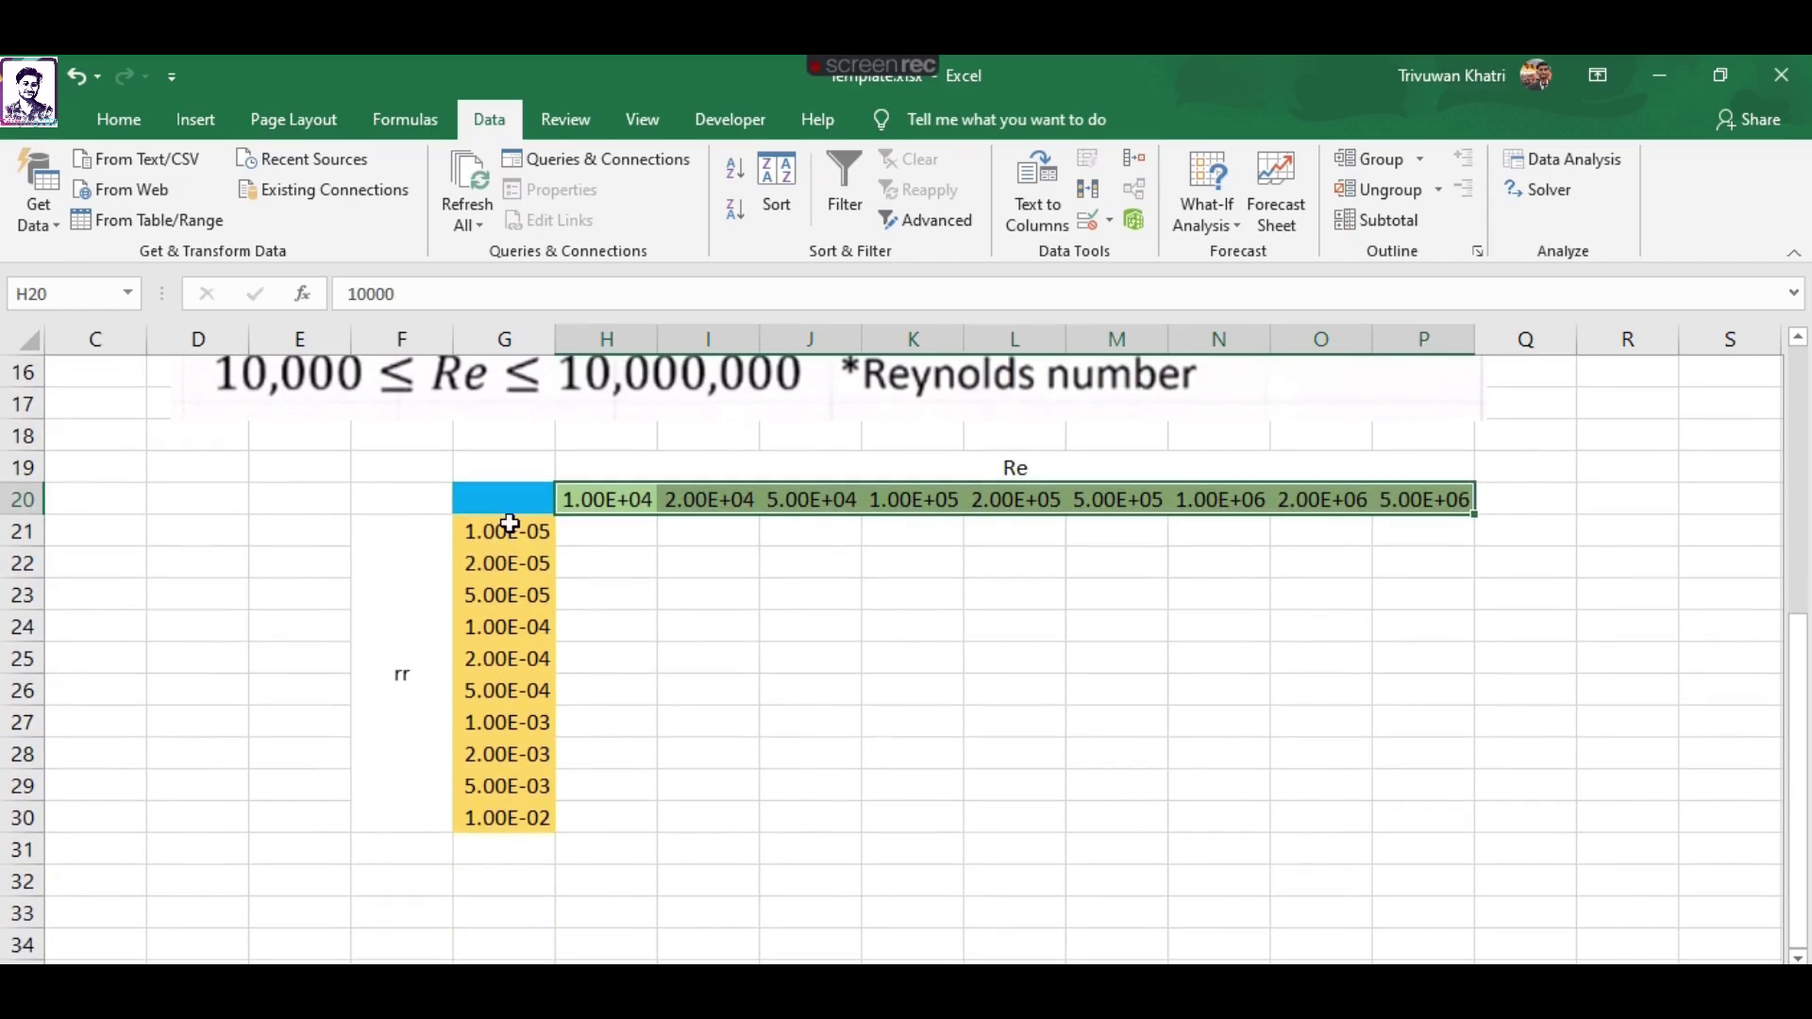
left_click_drag(505, 533, 534, 813)
scroll(792, 755, "up", 3)
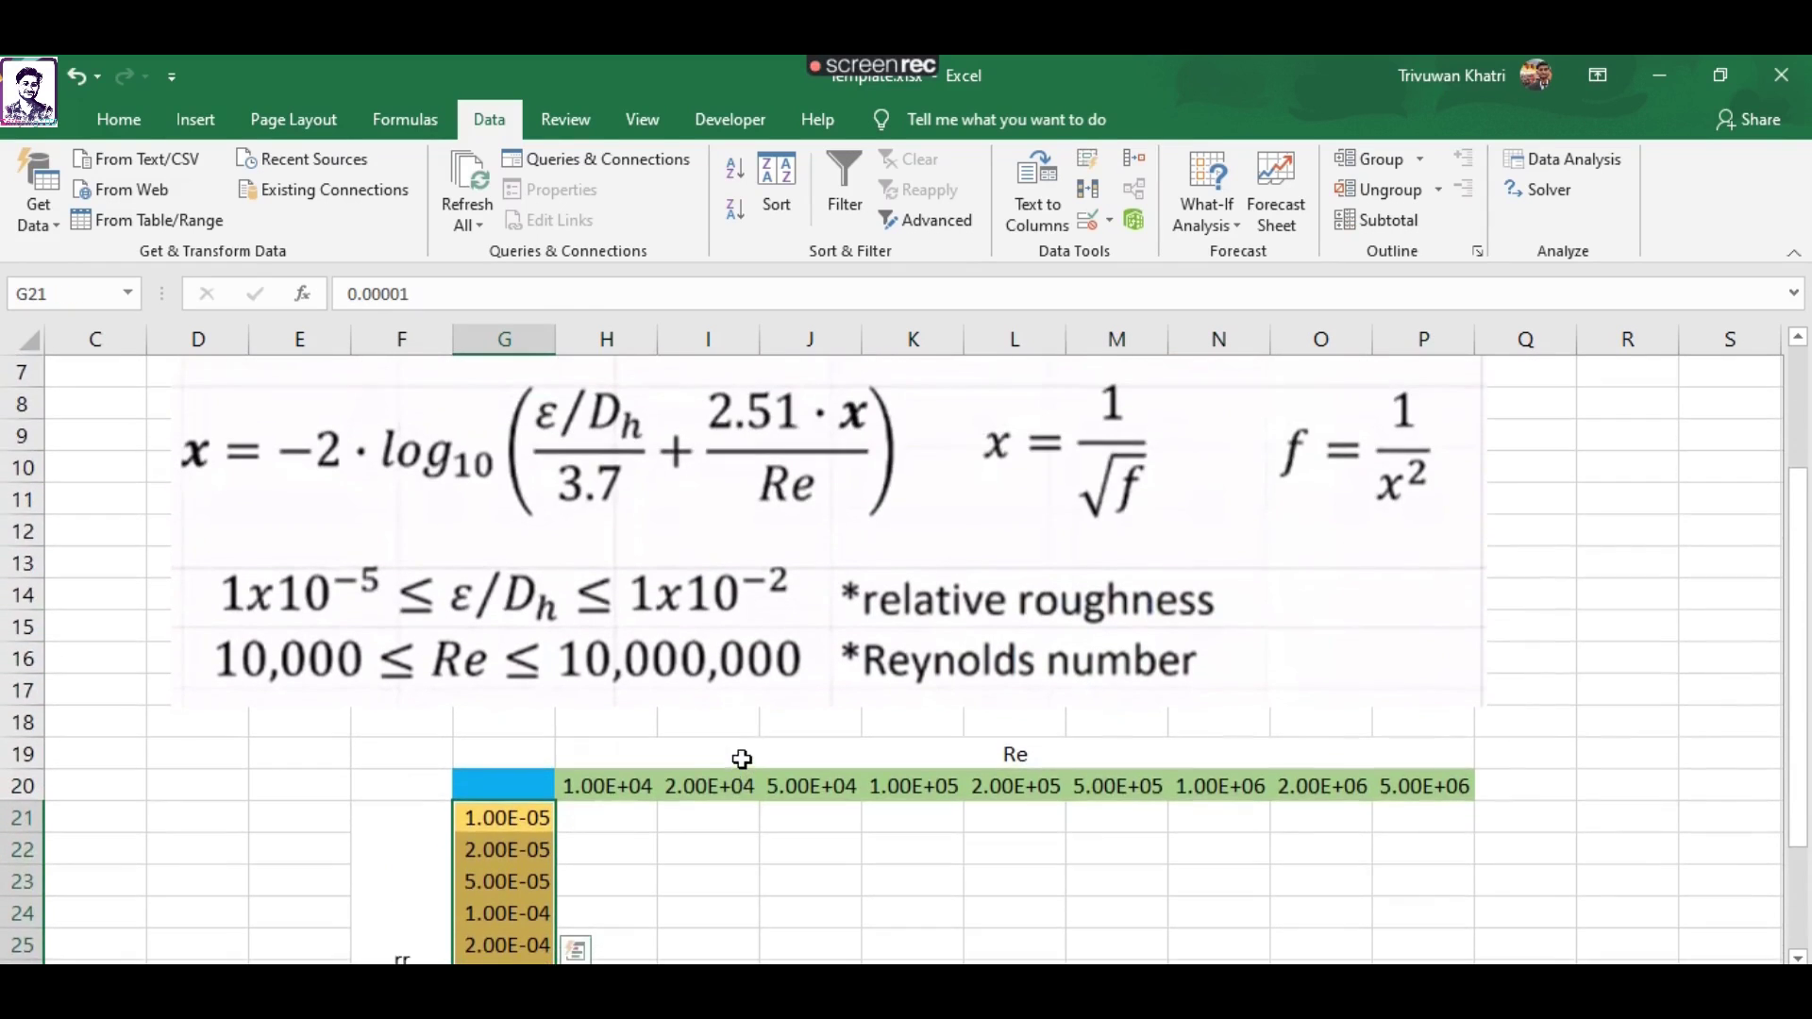
Link the corner cell G20 of the table to the friction factor with the formula =B6
left_click(293, 733)
left_click(494, 786)
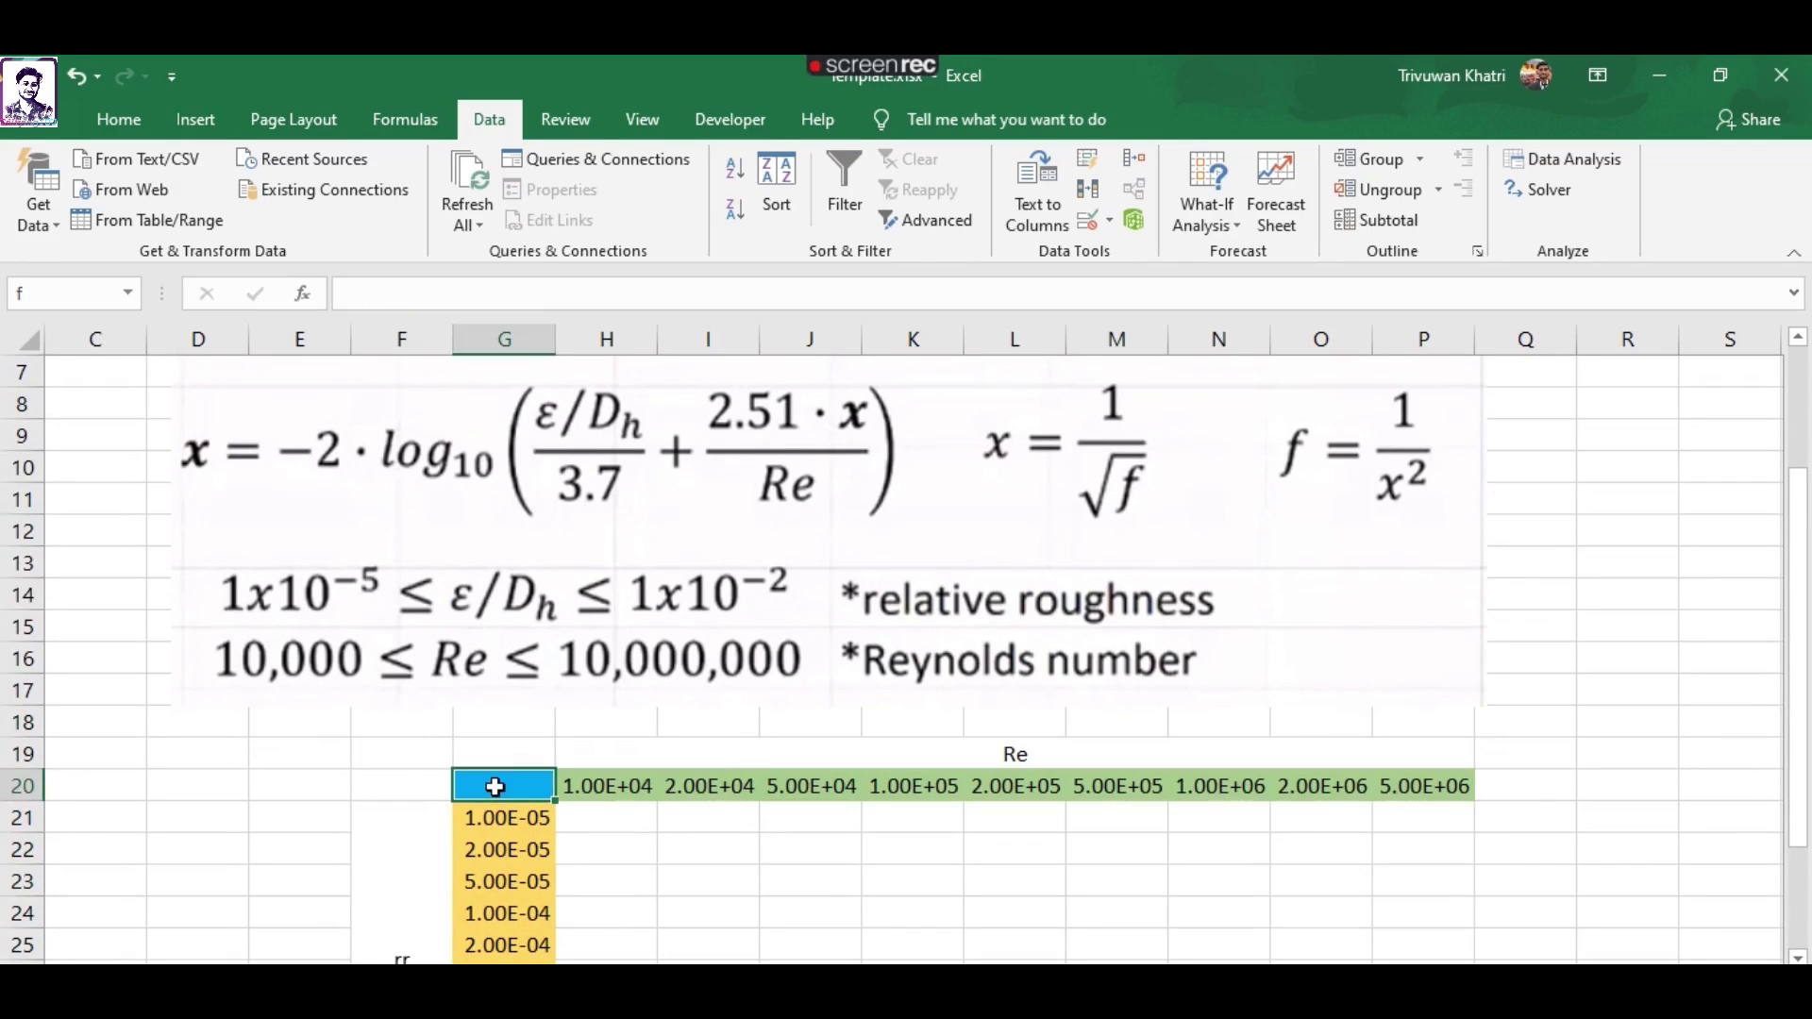
scroll(734, 830, "down", 1)
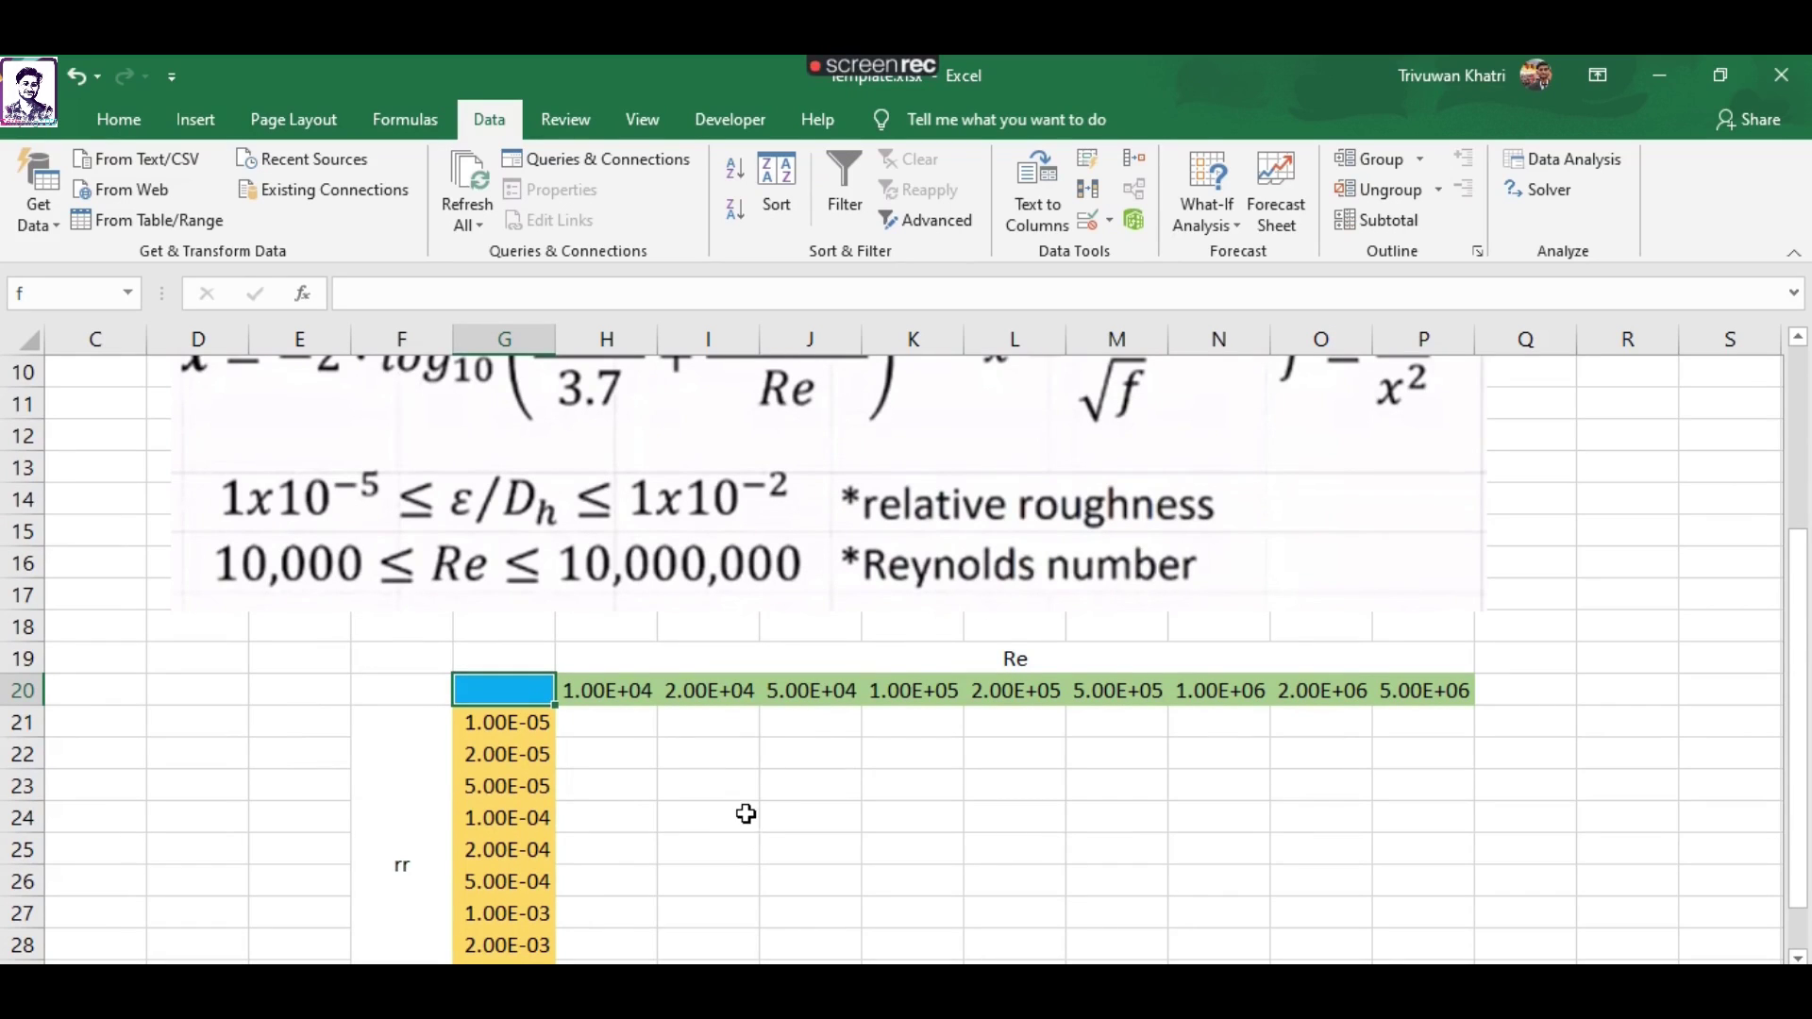
scroll(746, 813, "down", 1)
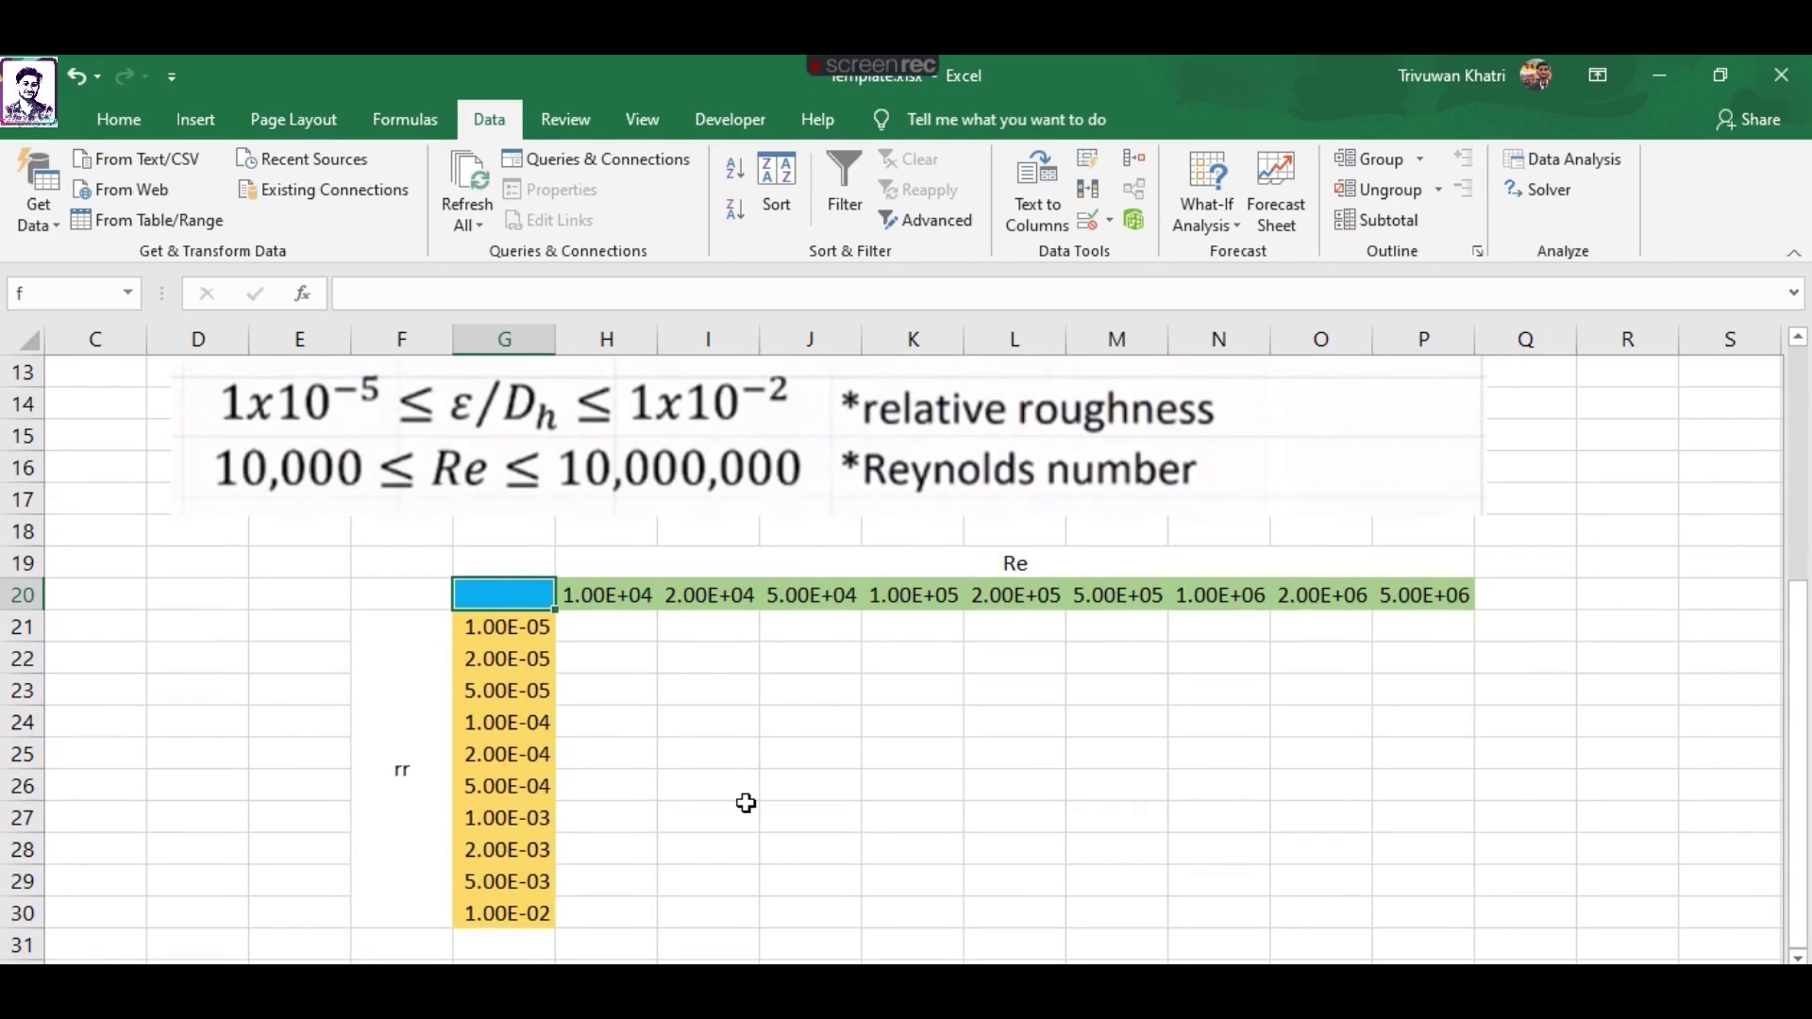
type("=")
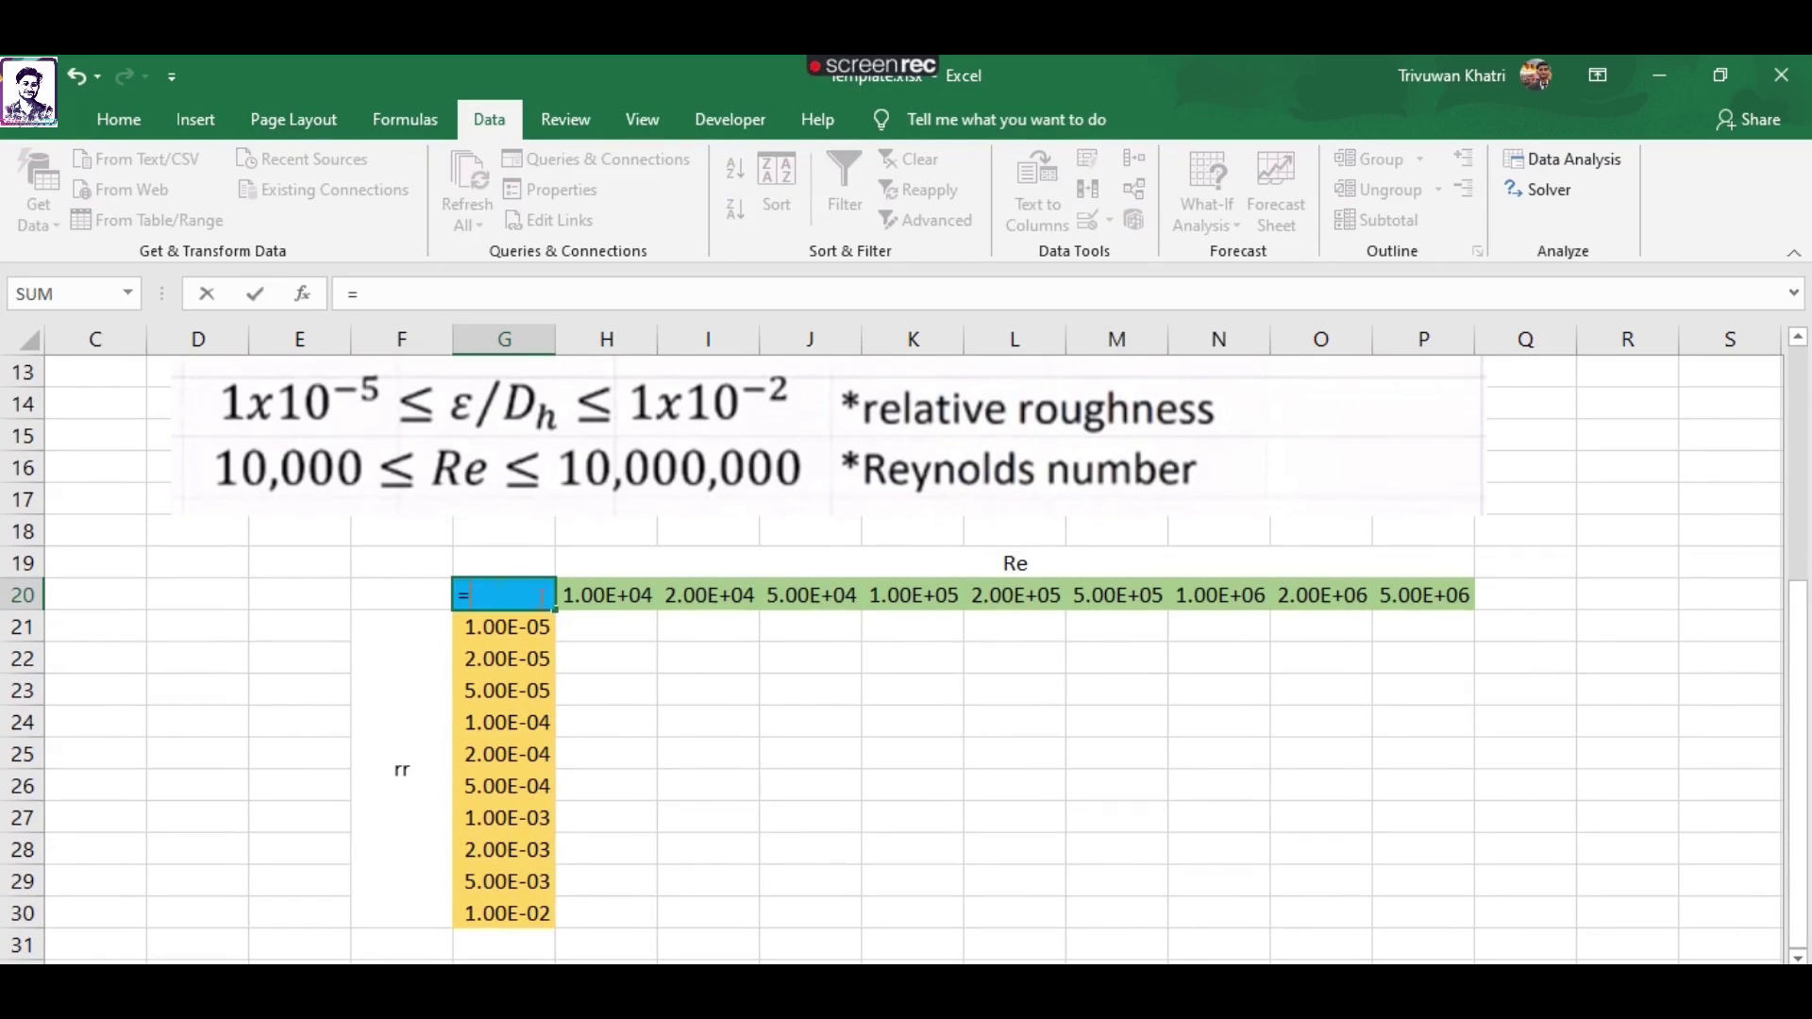
scroll(906, 642, "left", 2)
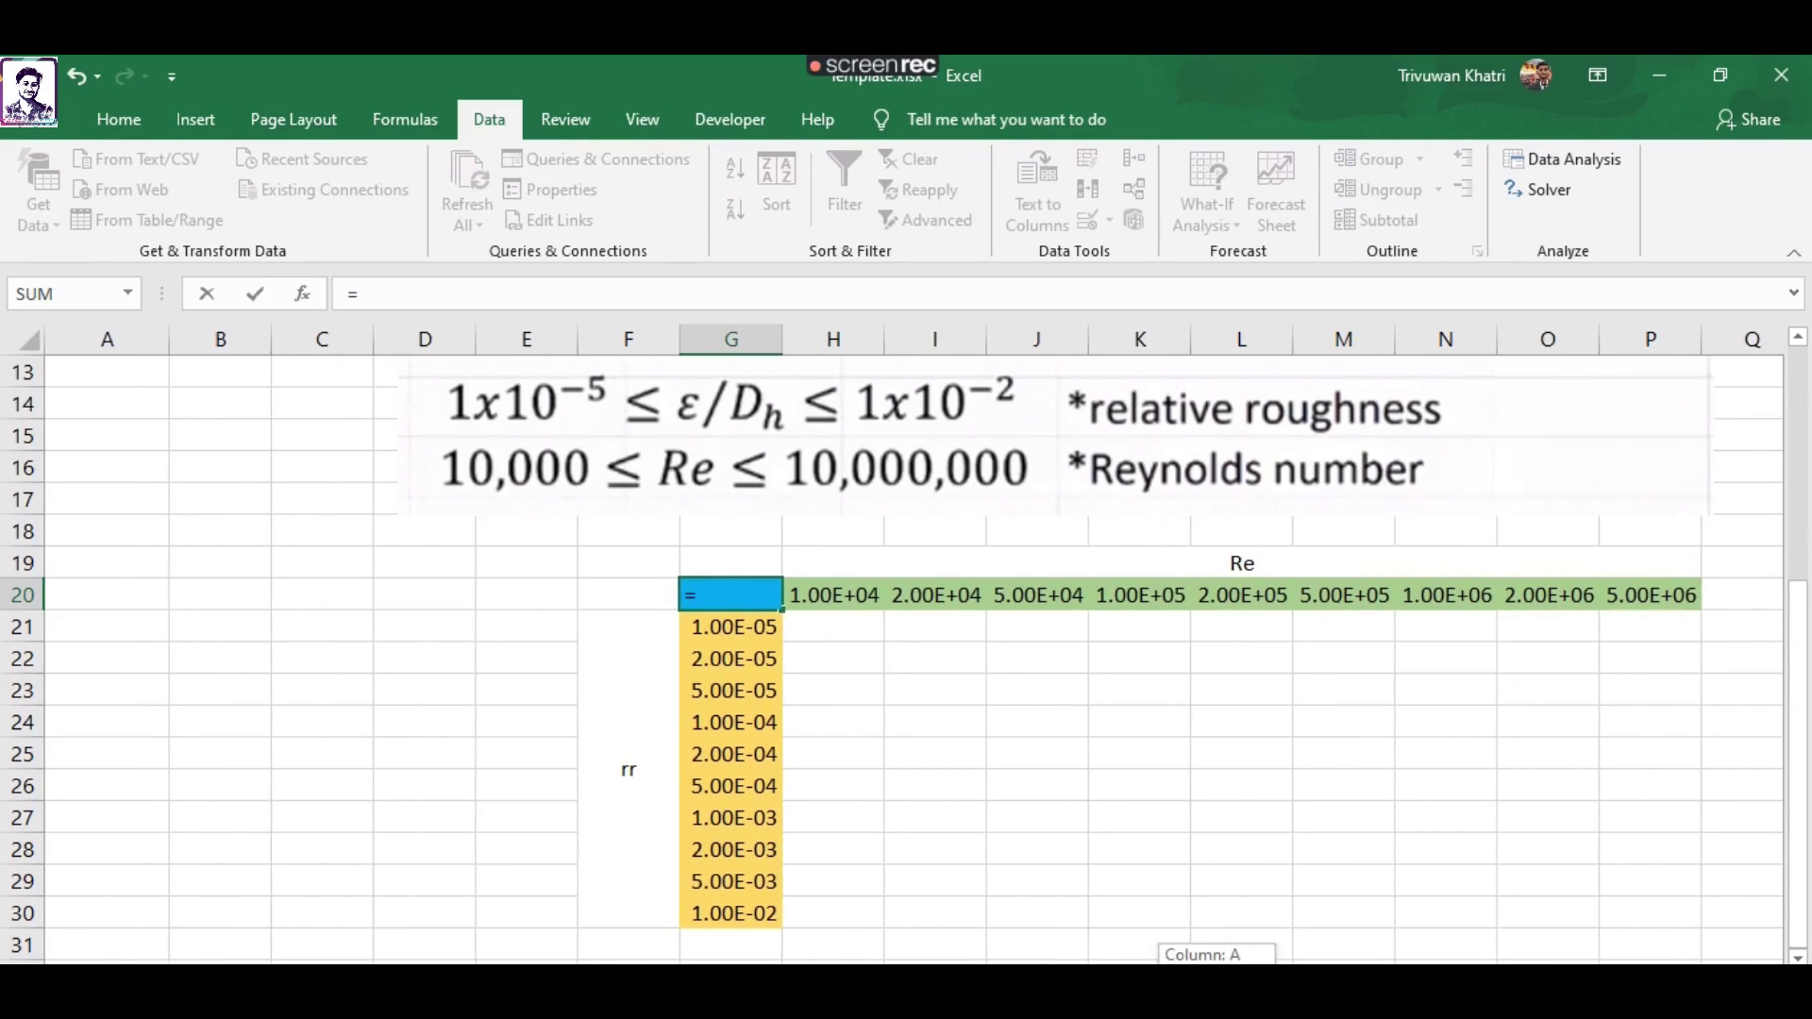
scroll(300, 635, "up", 3)
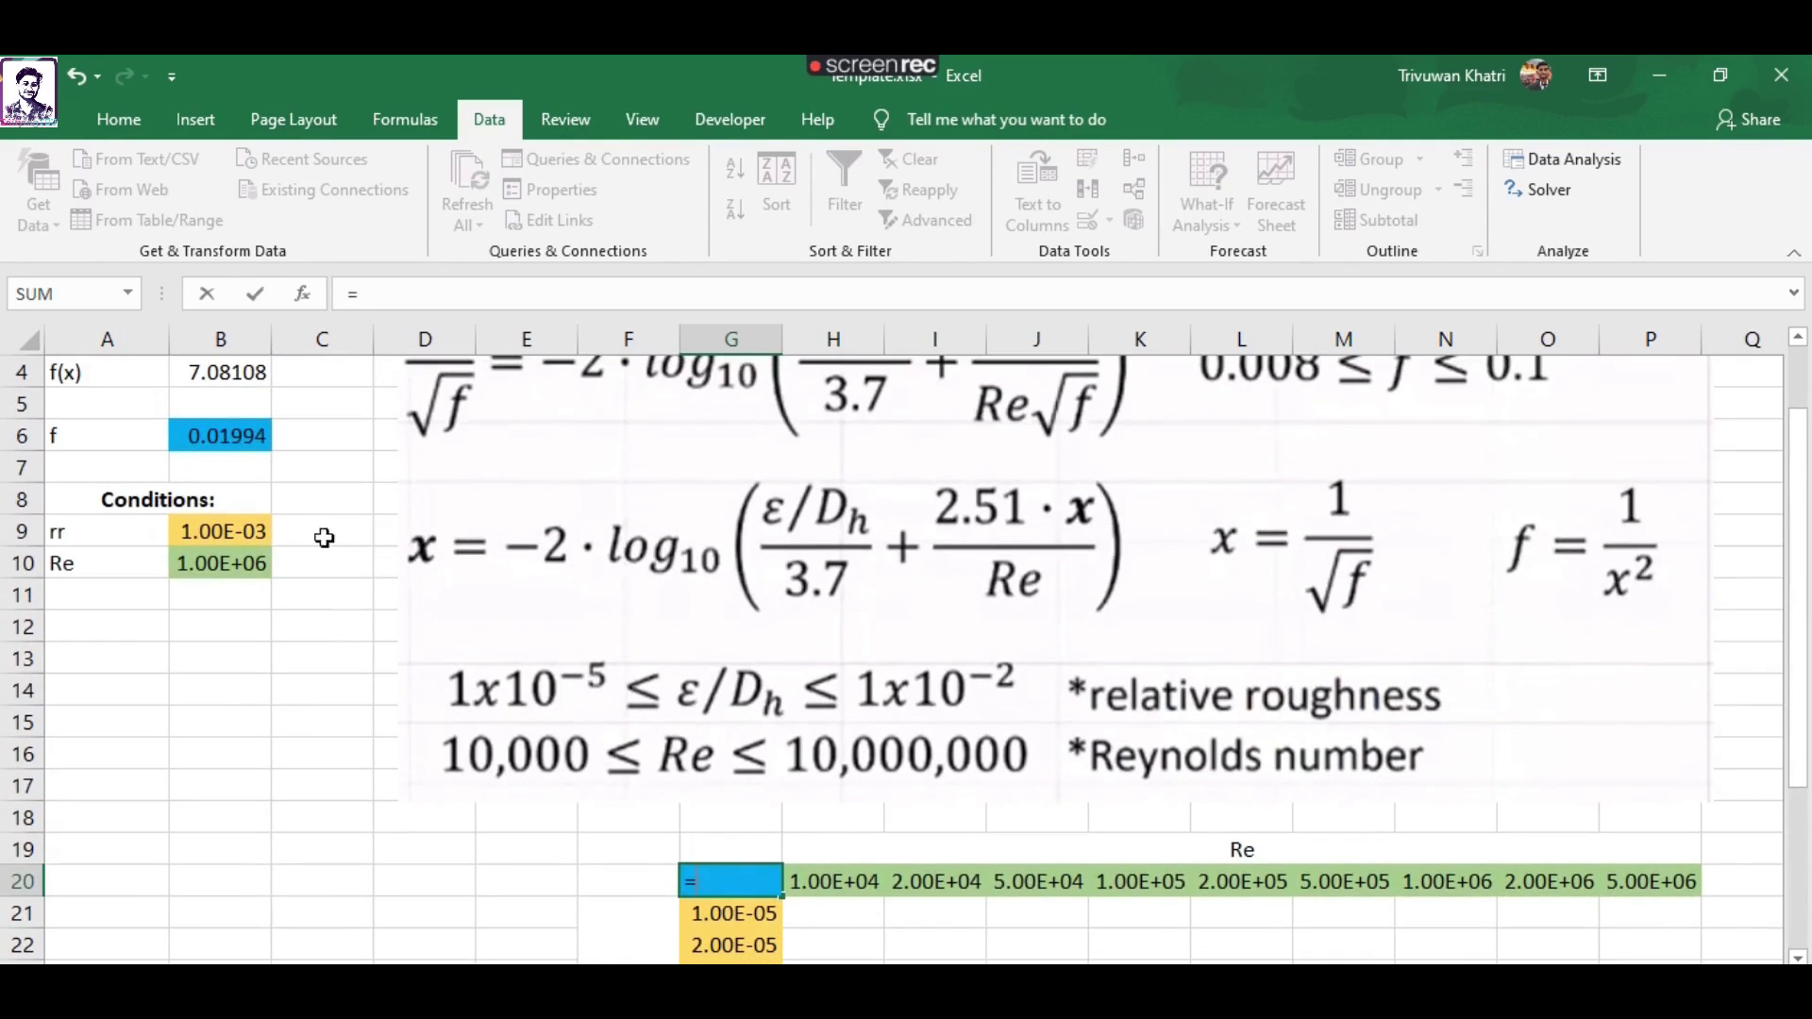
left_click(229, 448)
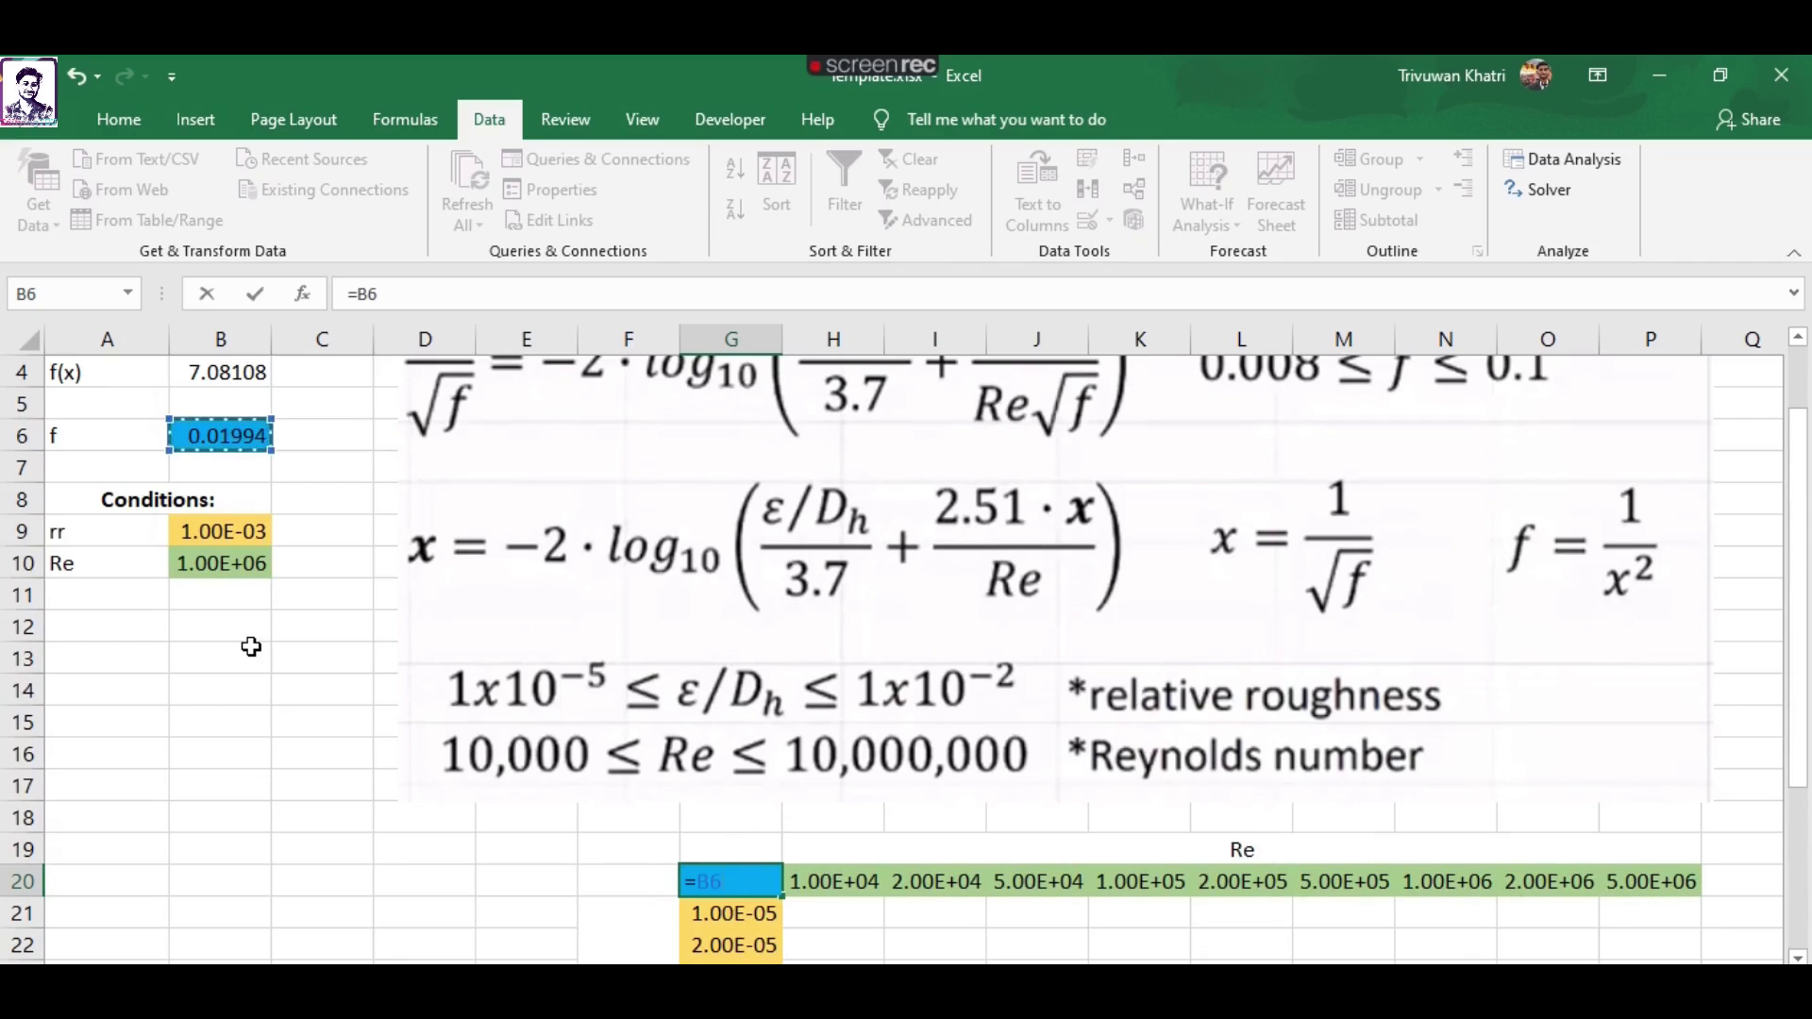
key("Return")
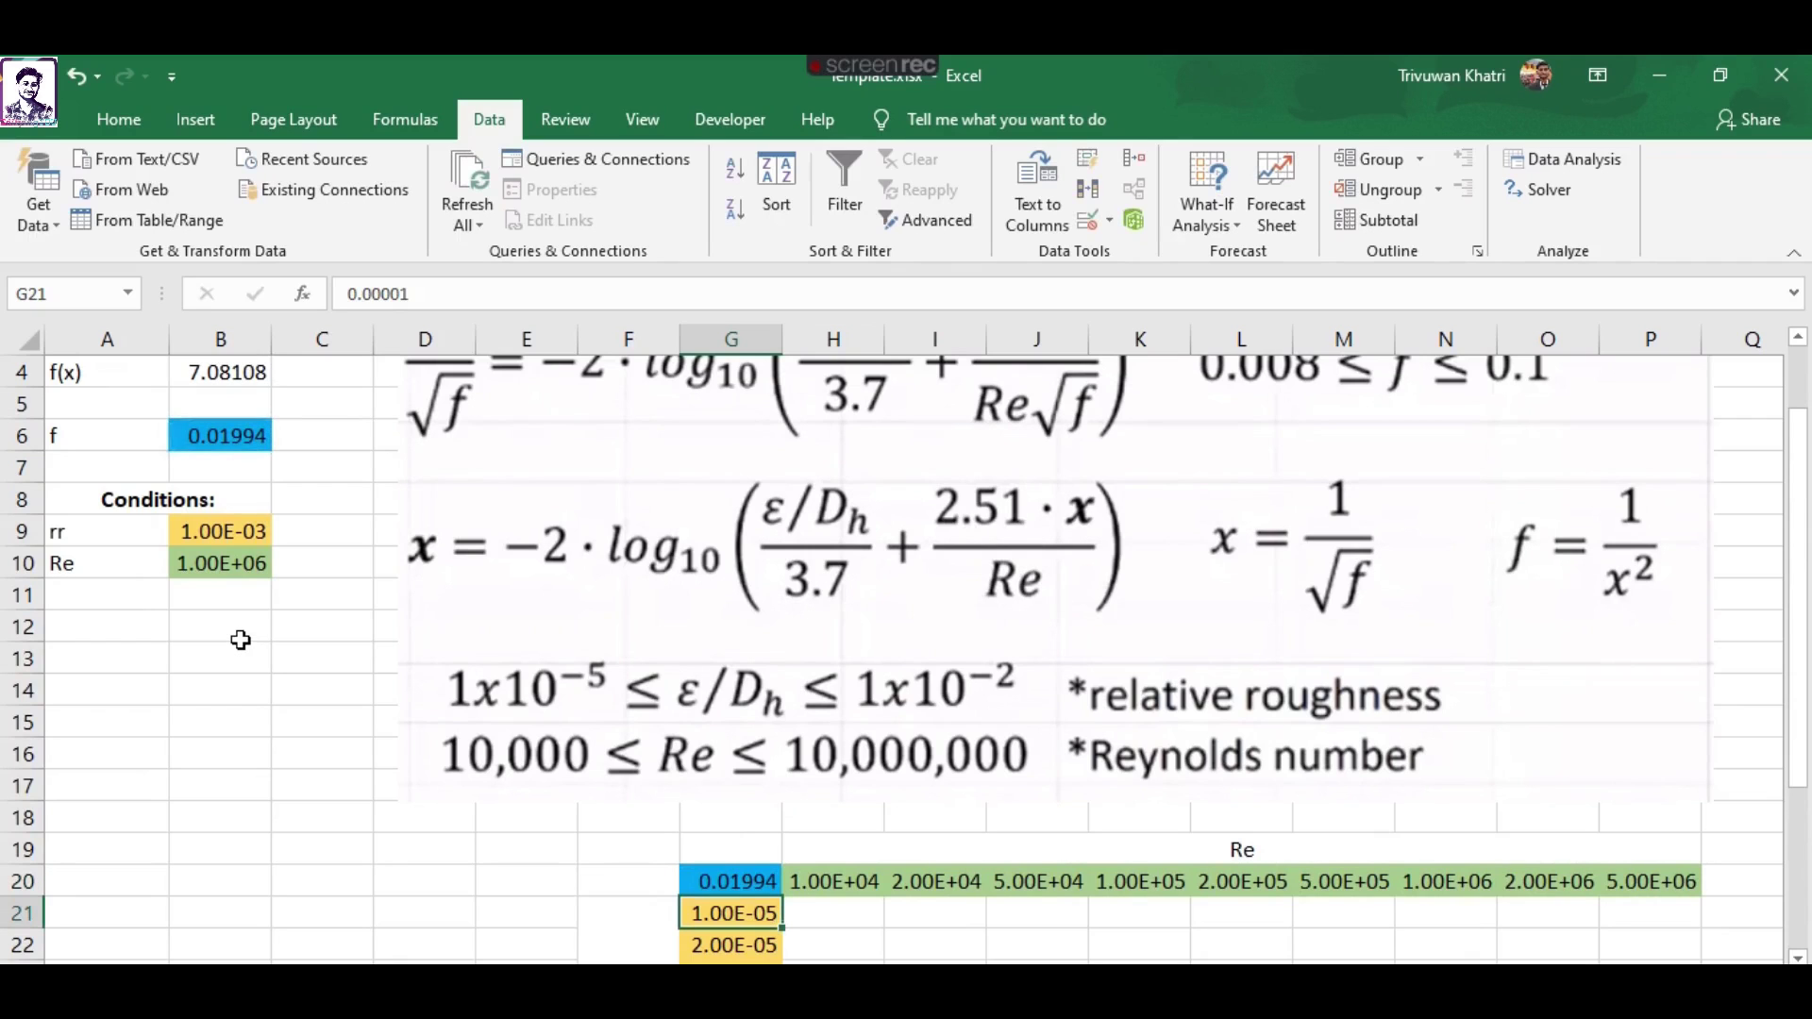
Try to create a data table from cell G21 alone, using B10 as row input cell and B9 as column input cell
scroll(312, 648, "down", 1)
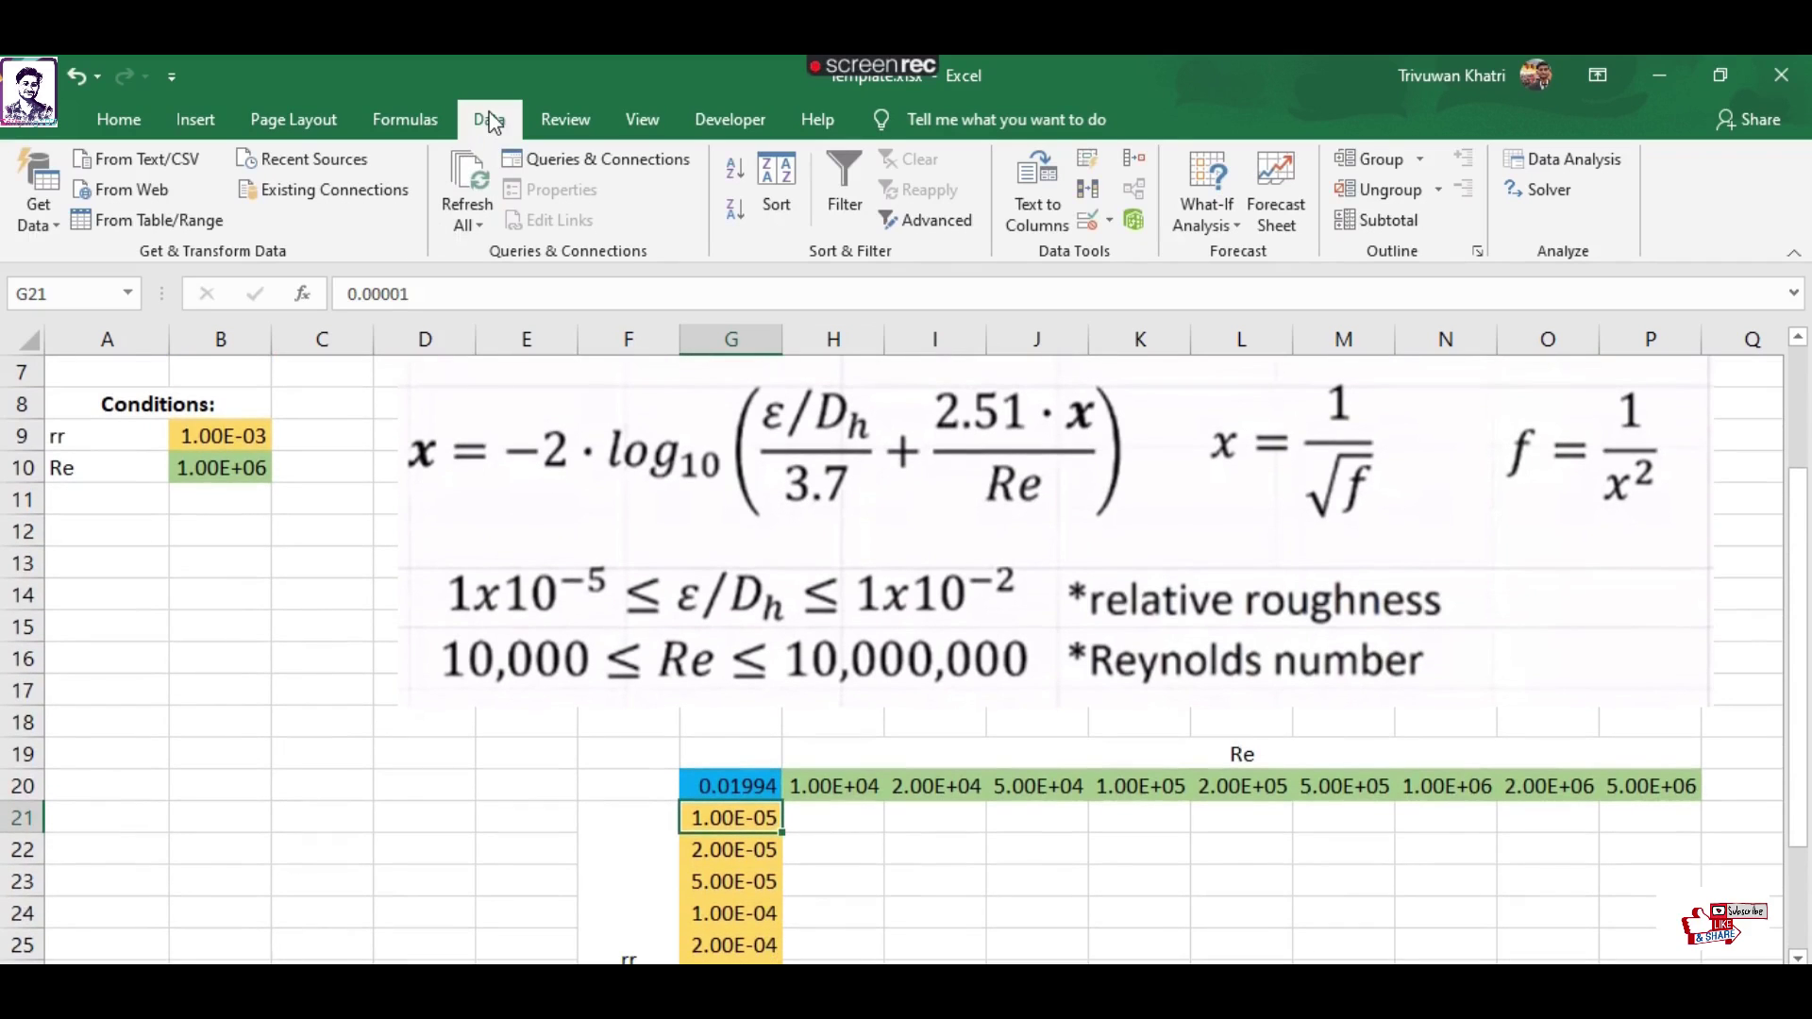
left_click(1209, 217)
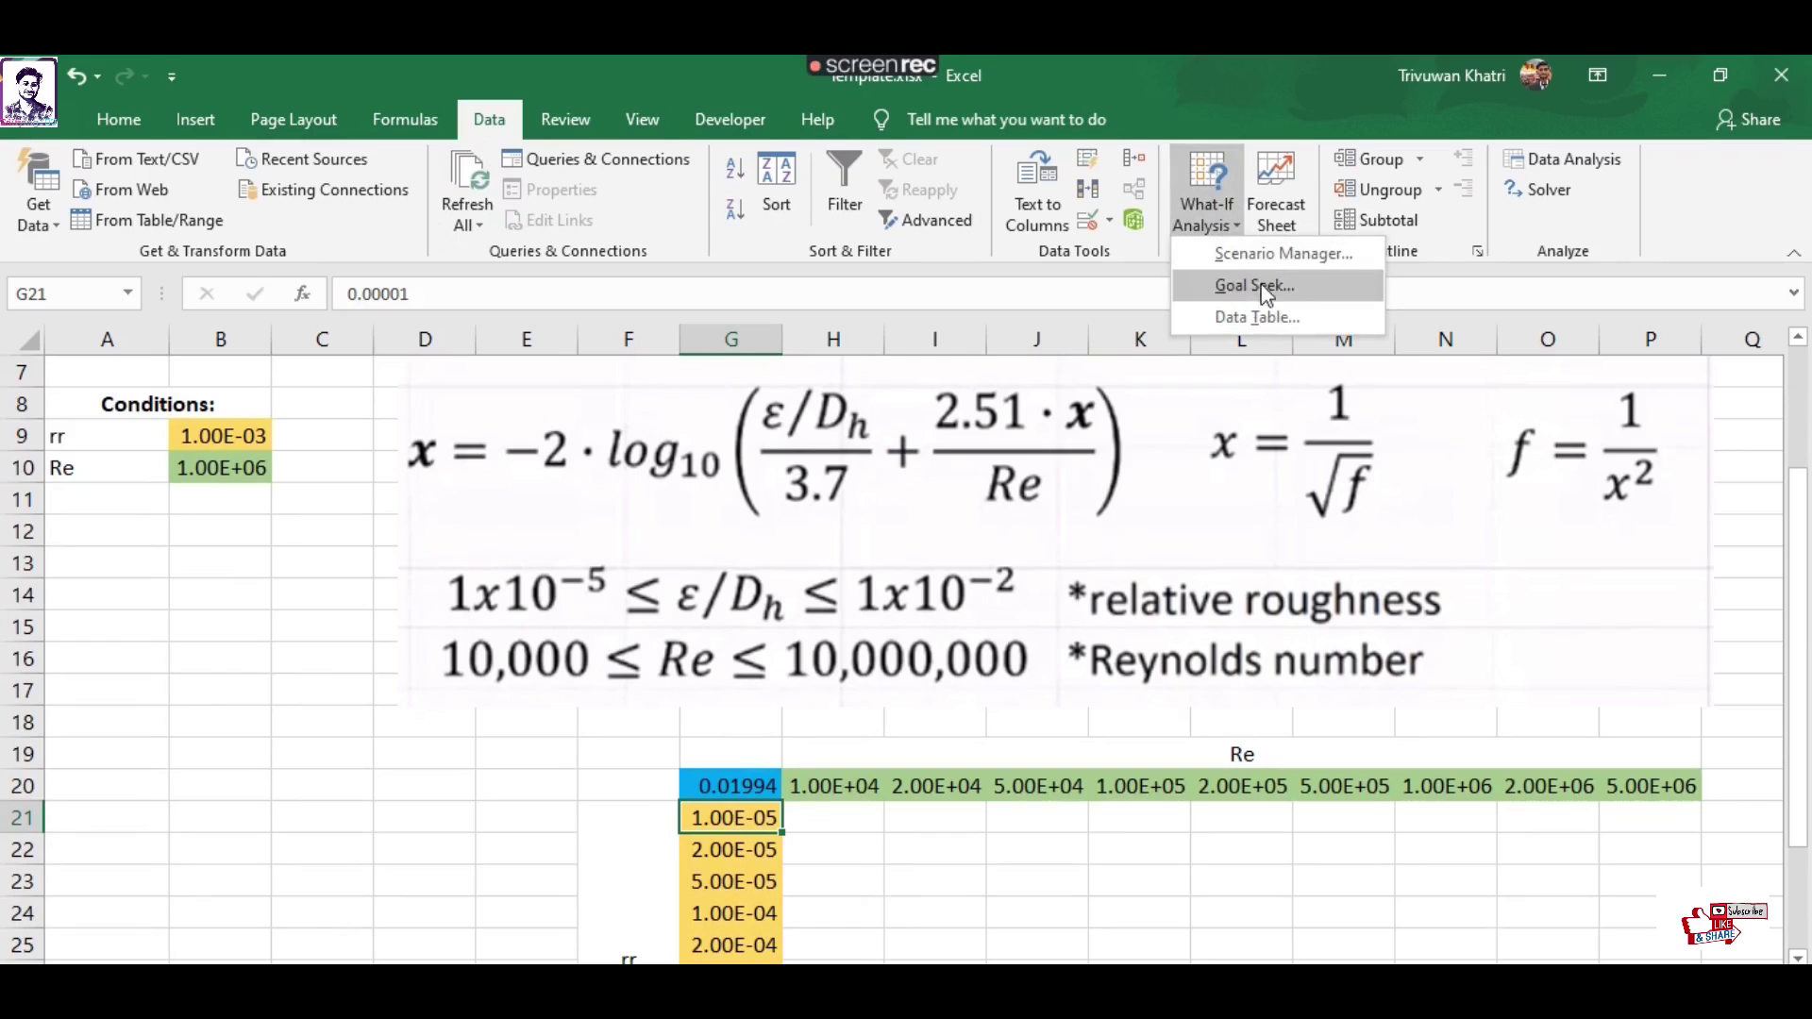
left_click(1265, 320)
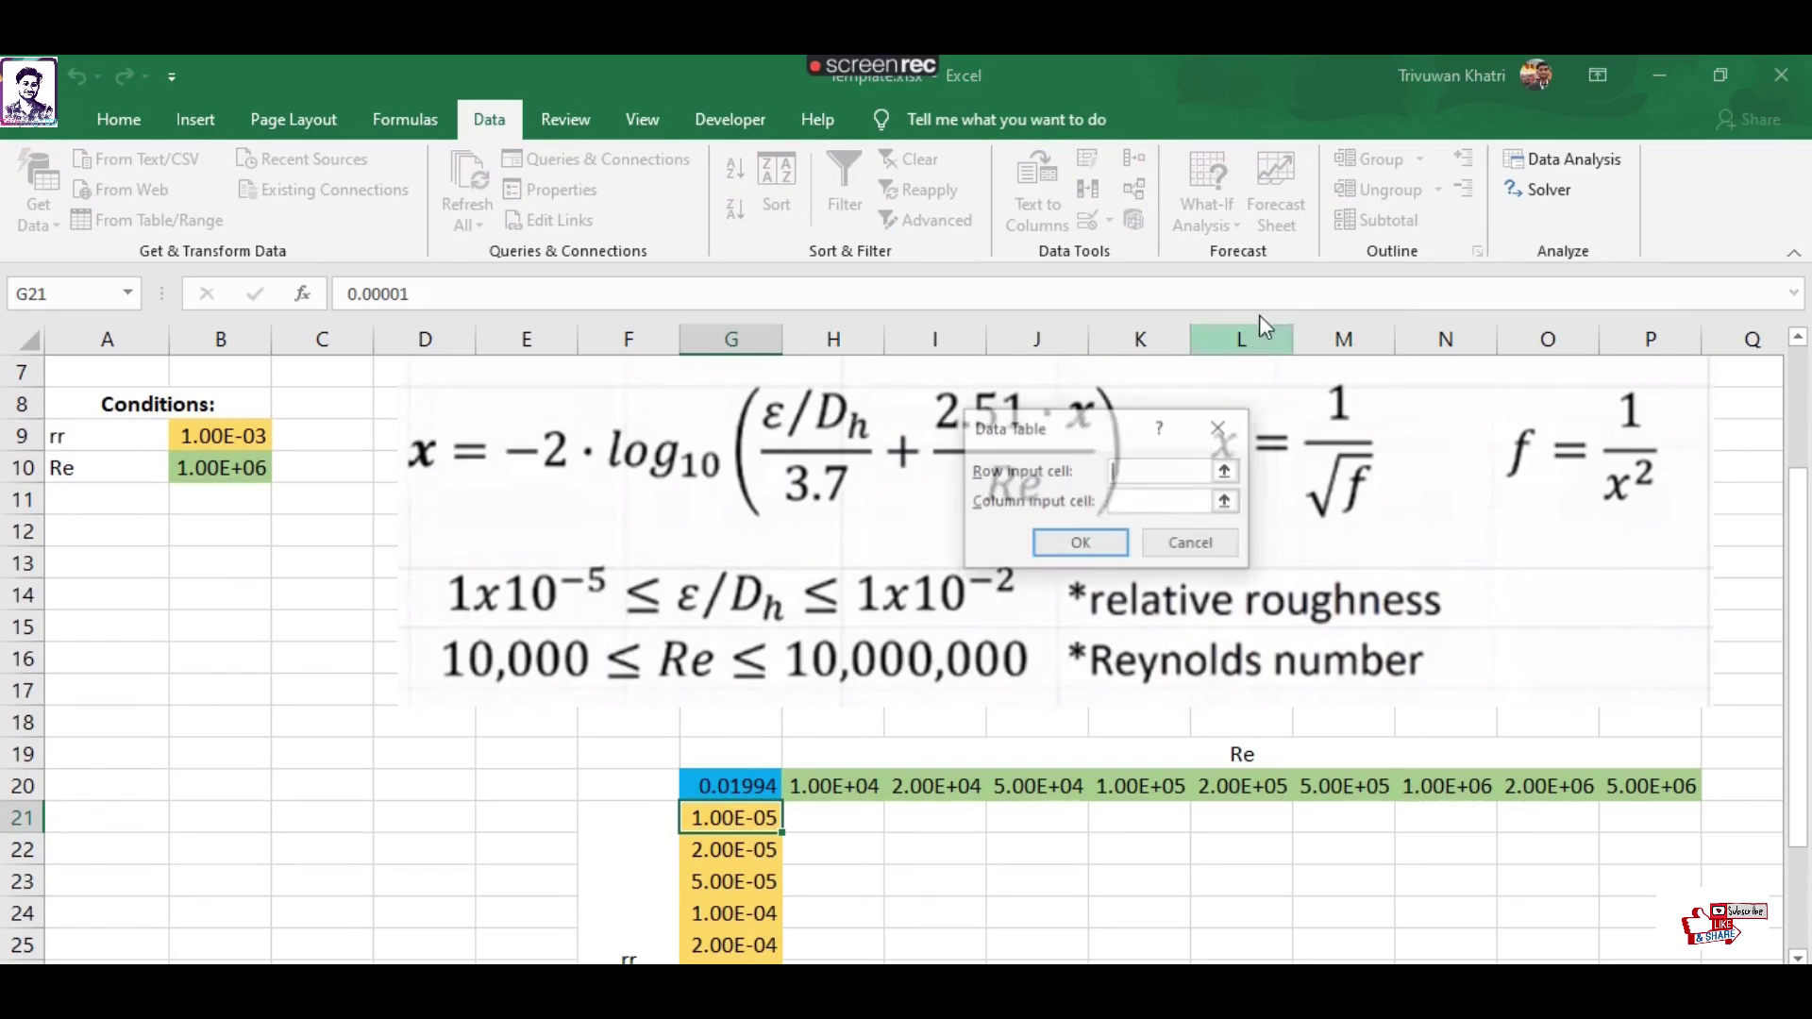
left_click_drag(1081, 431, 1000, 495)
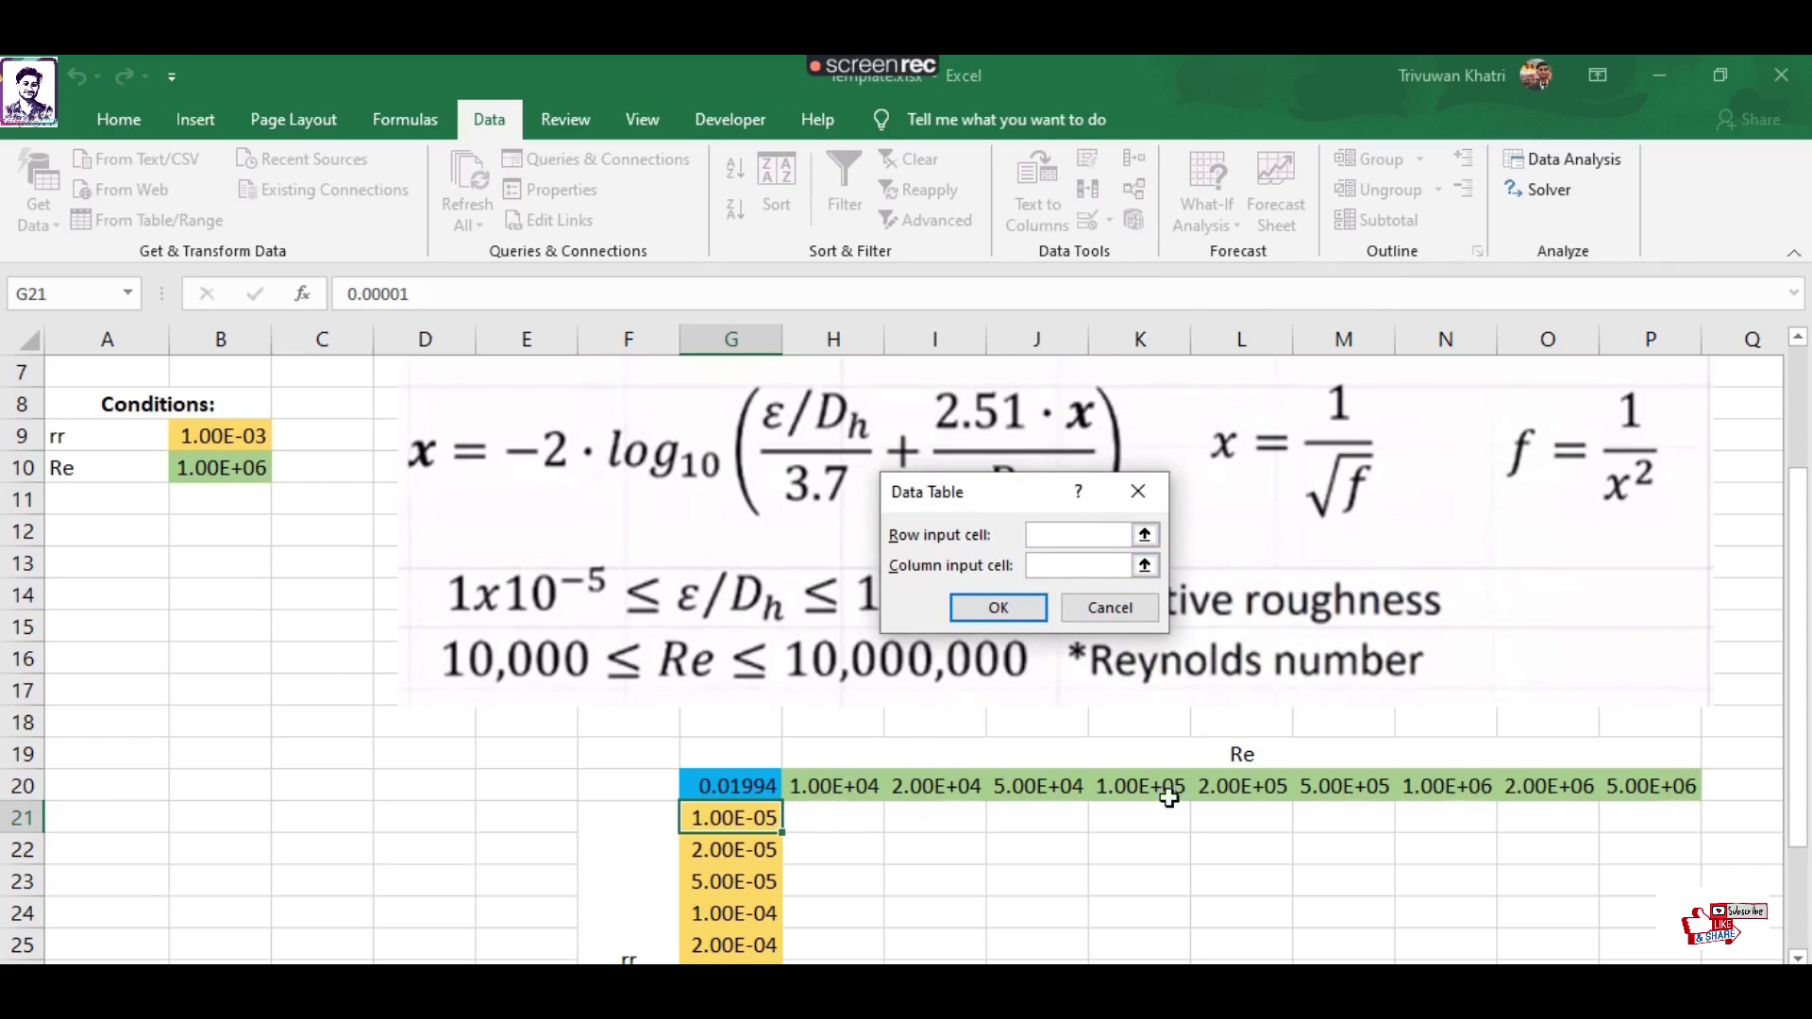
left_click(224, 467)
left_click(1079, 565)
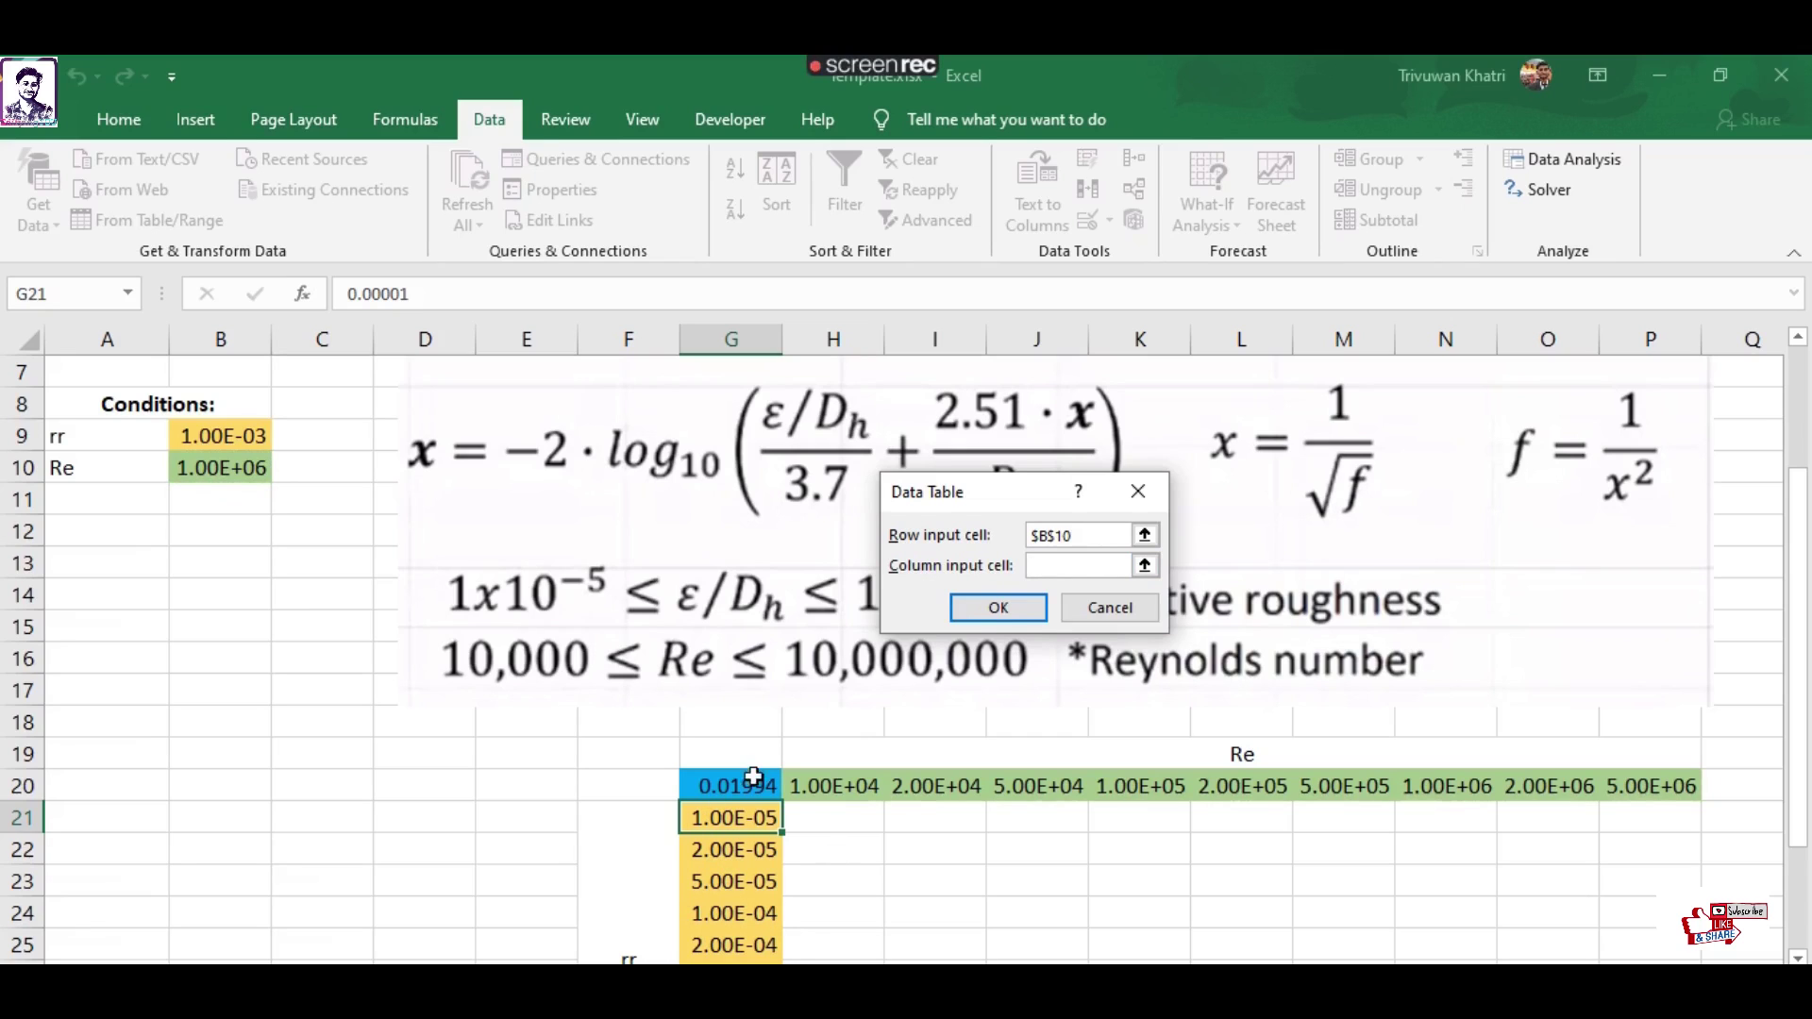
left_click(224, 436)
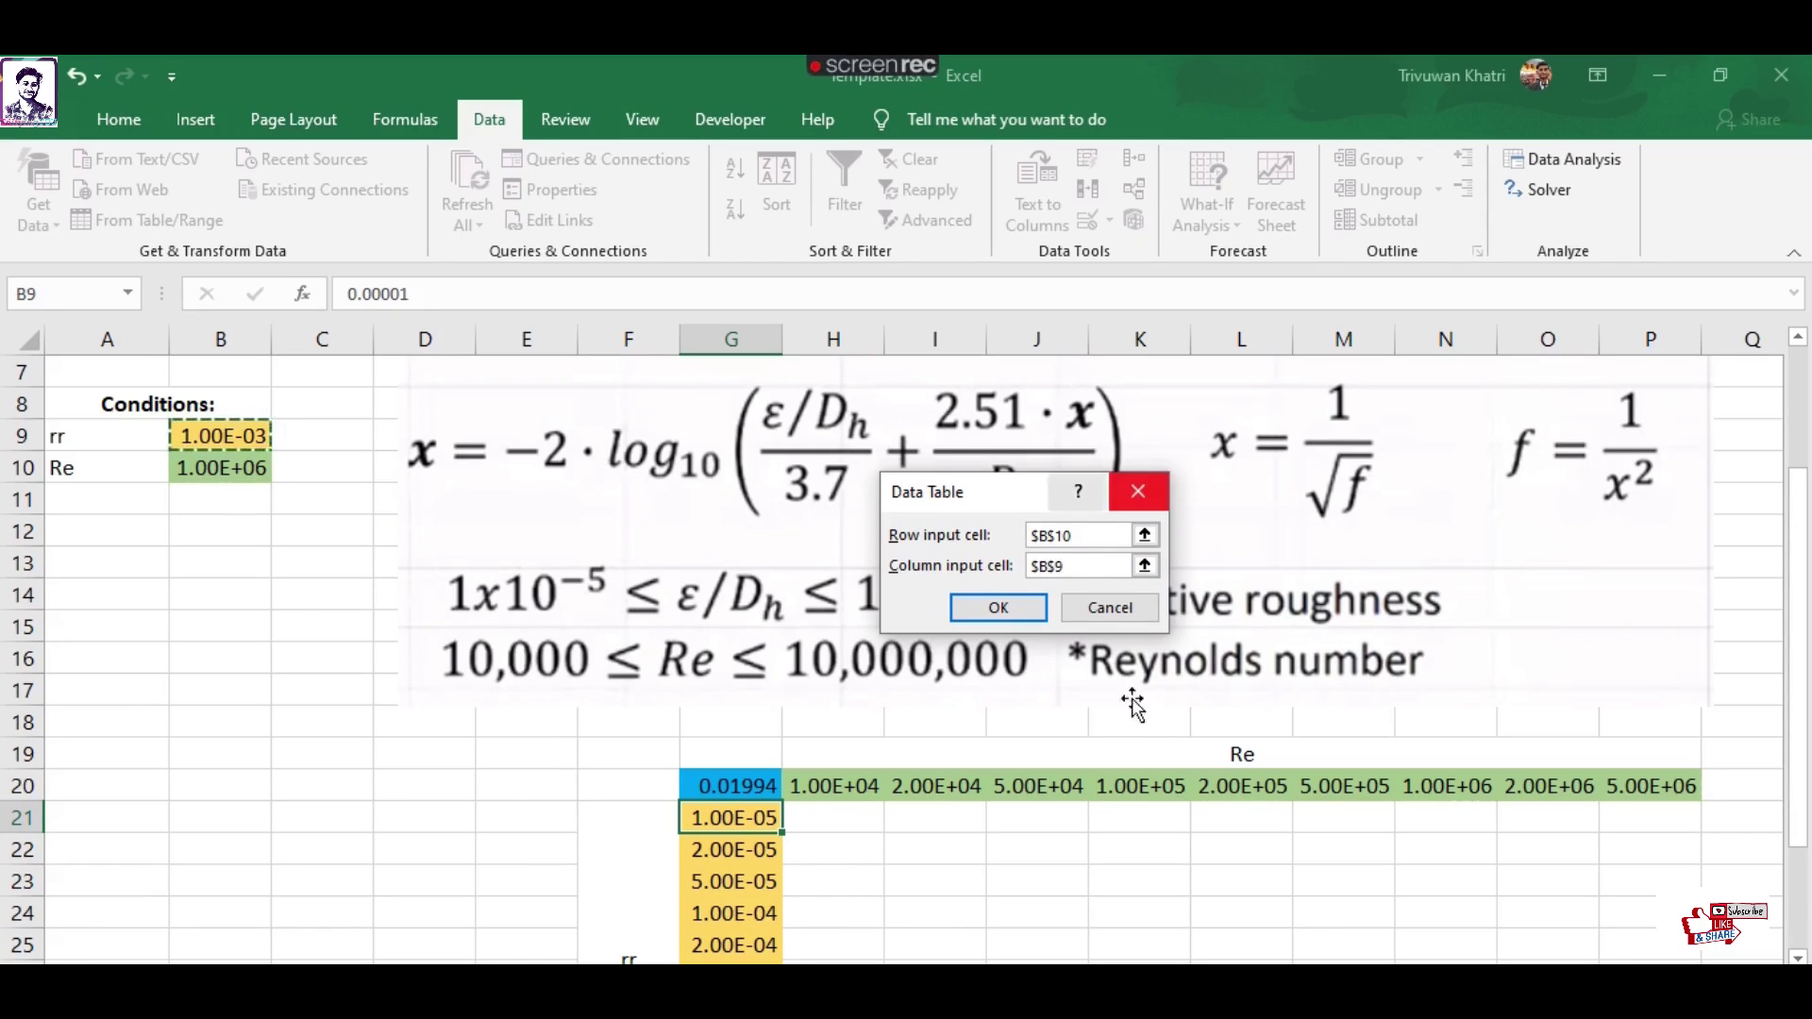
left_click(996, 609)
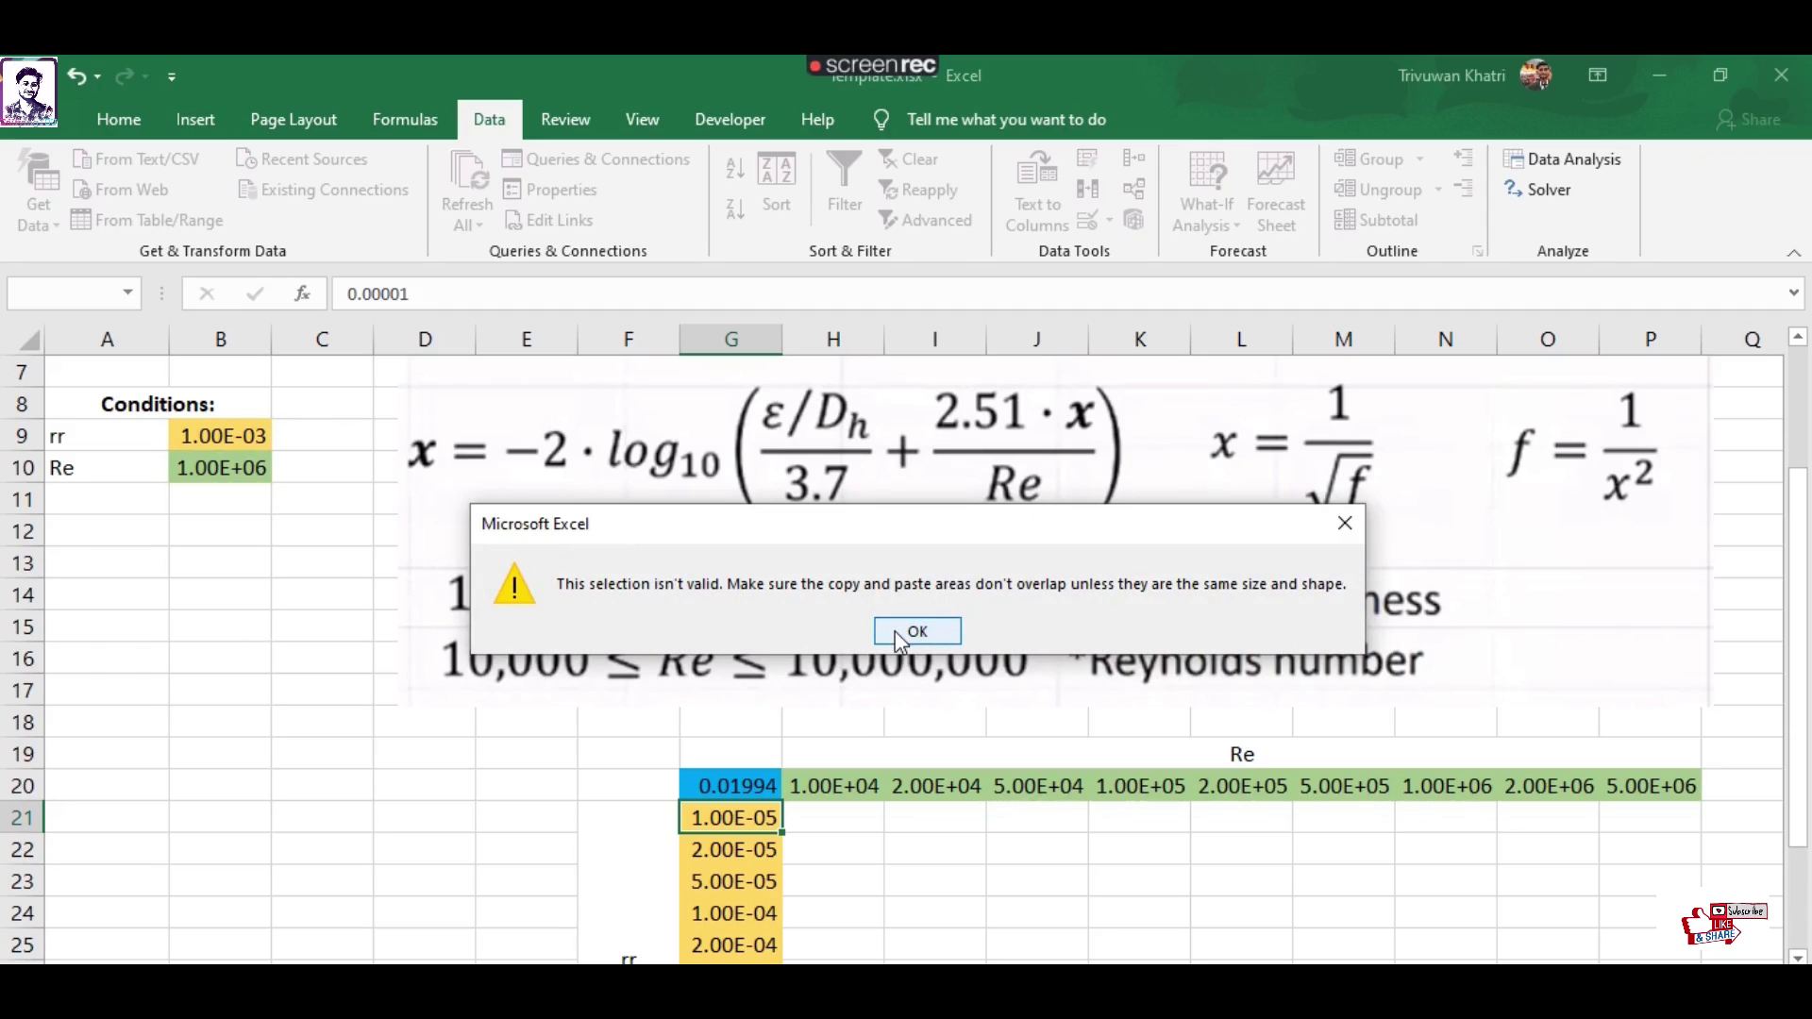
left_click(896, 634)
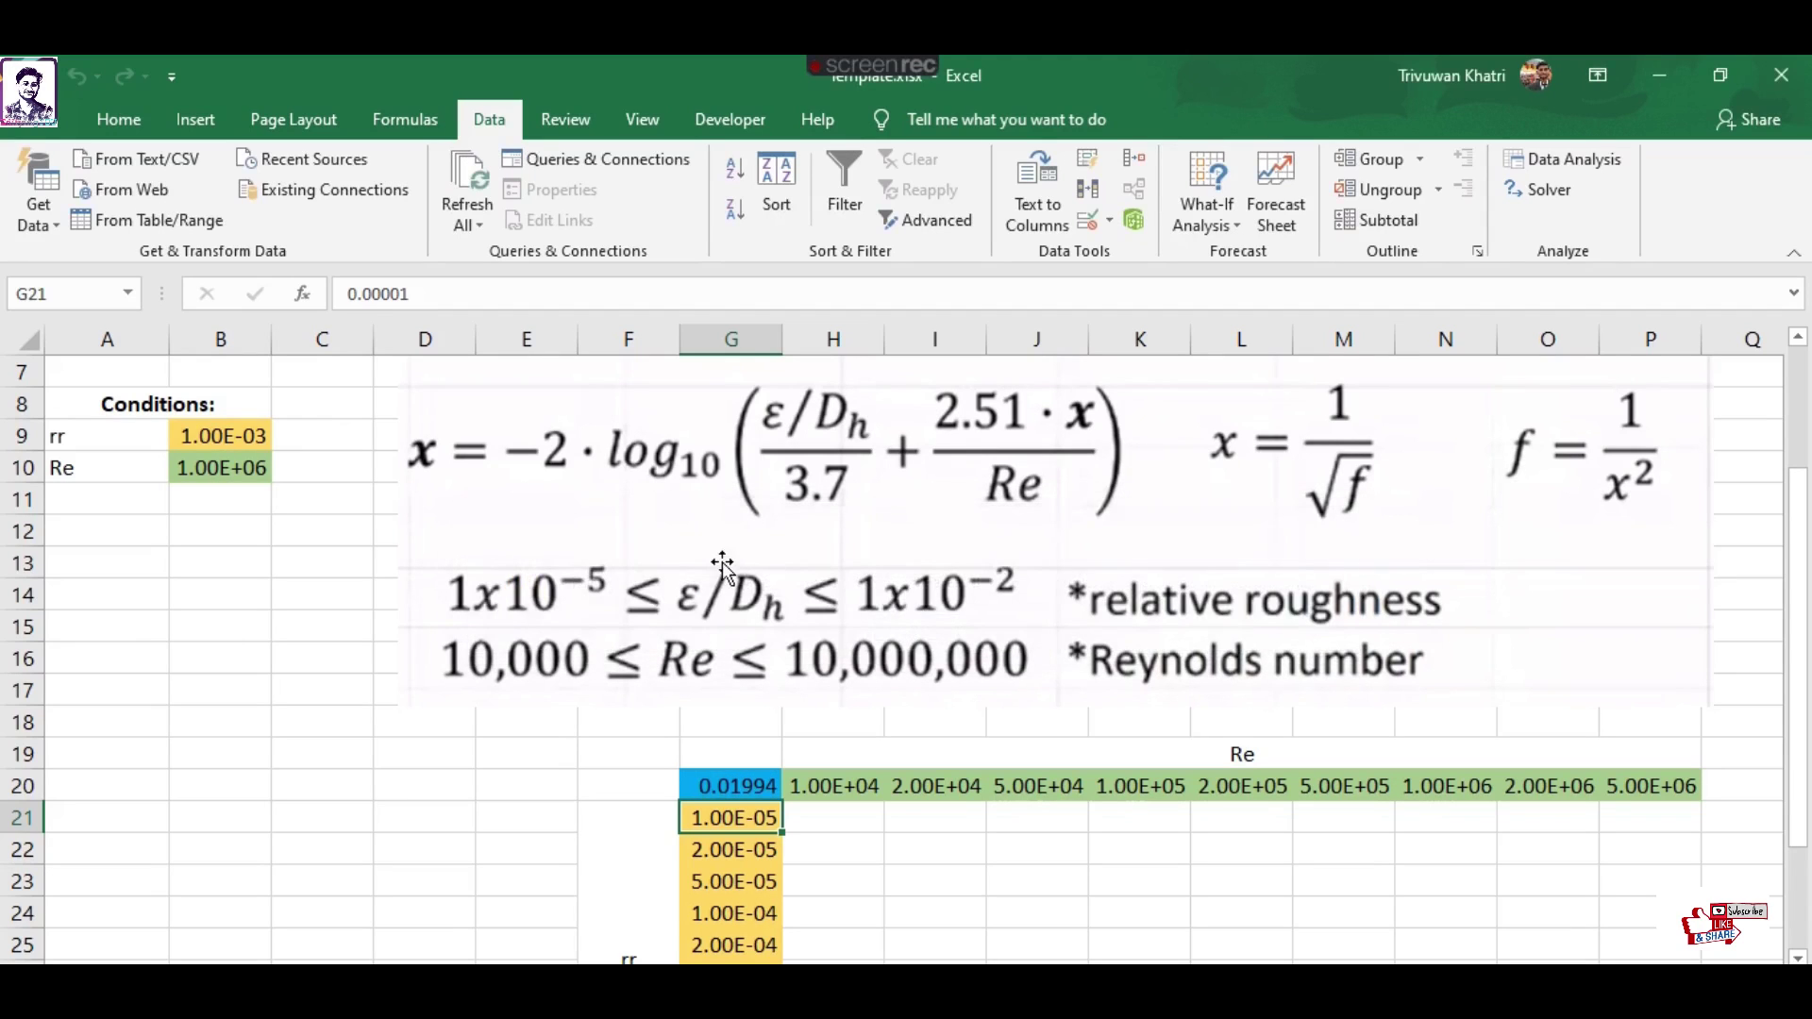
Create a two-variable data table over G20:P30 with B10 (Re) as row input cell and B9 (rr) as column input cell
scroll(722, 563, "down", 2)
left_click_drag(745, 594, 1613, 836)
scroll(560, 462, "up", 1)
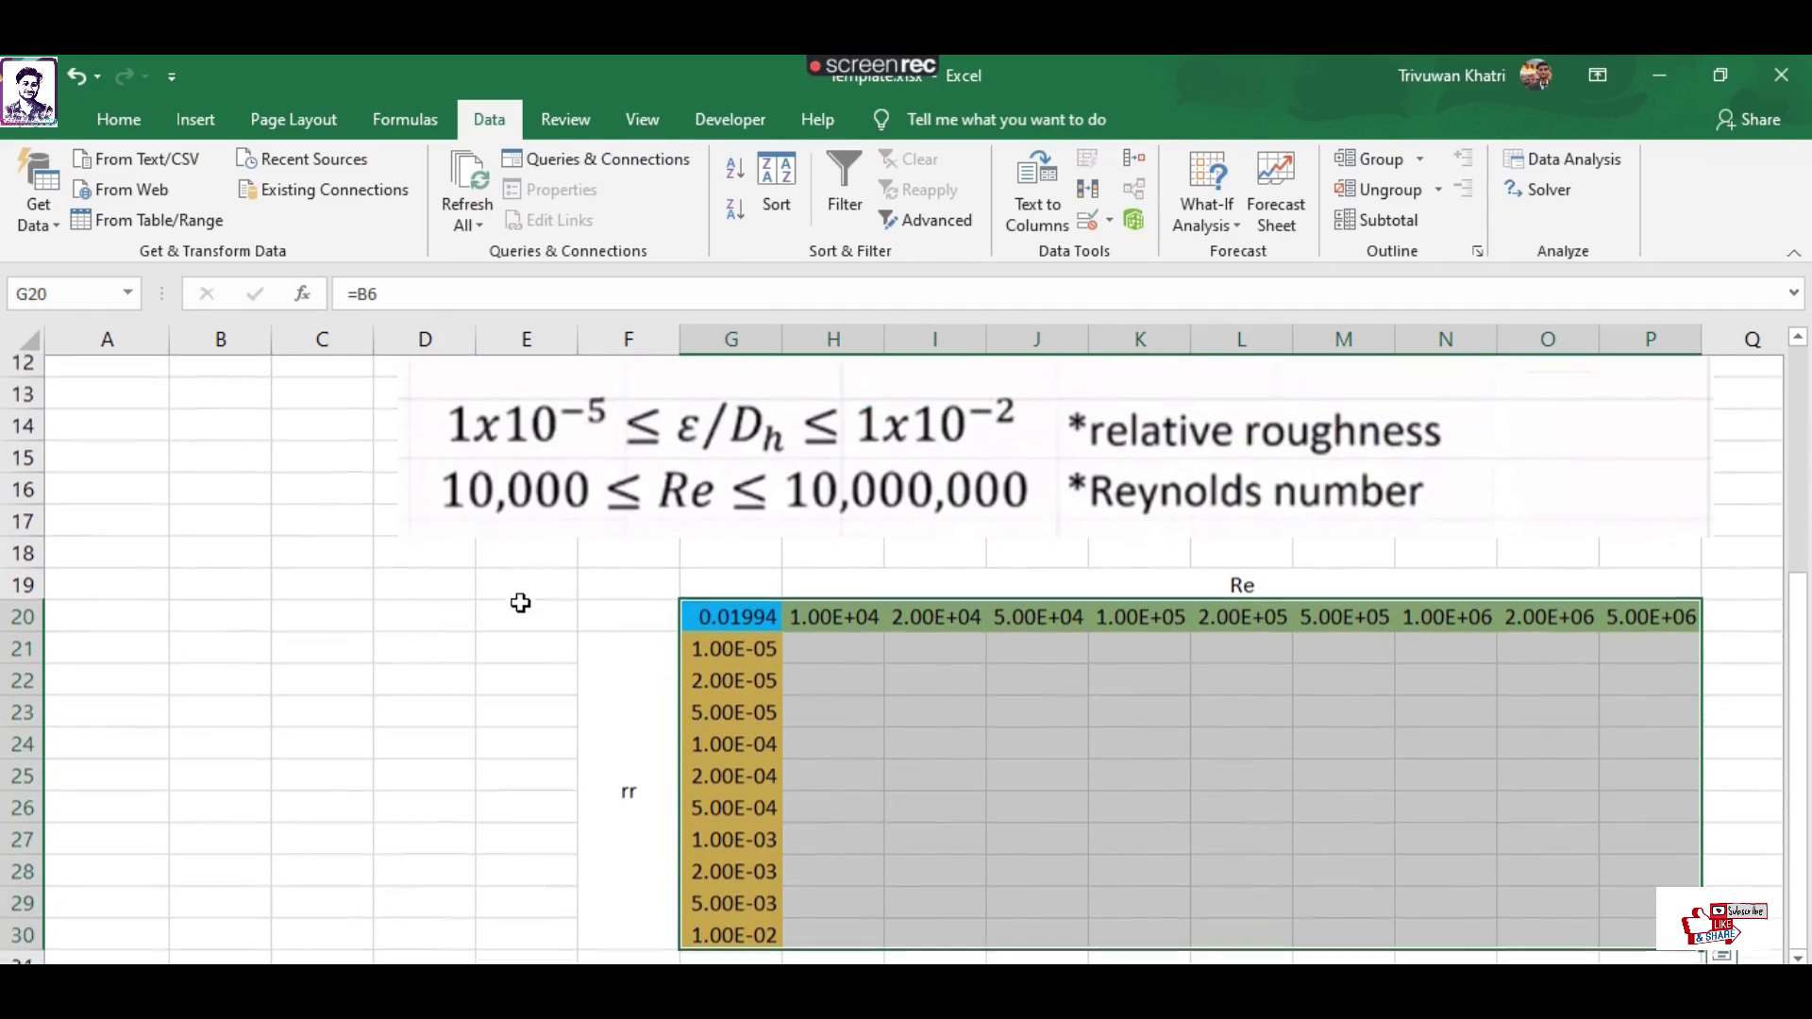
left_click(1210, 223)
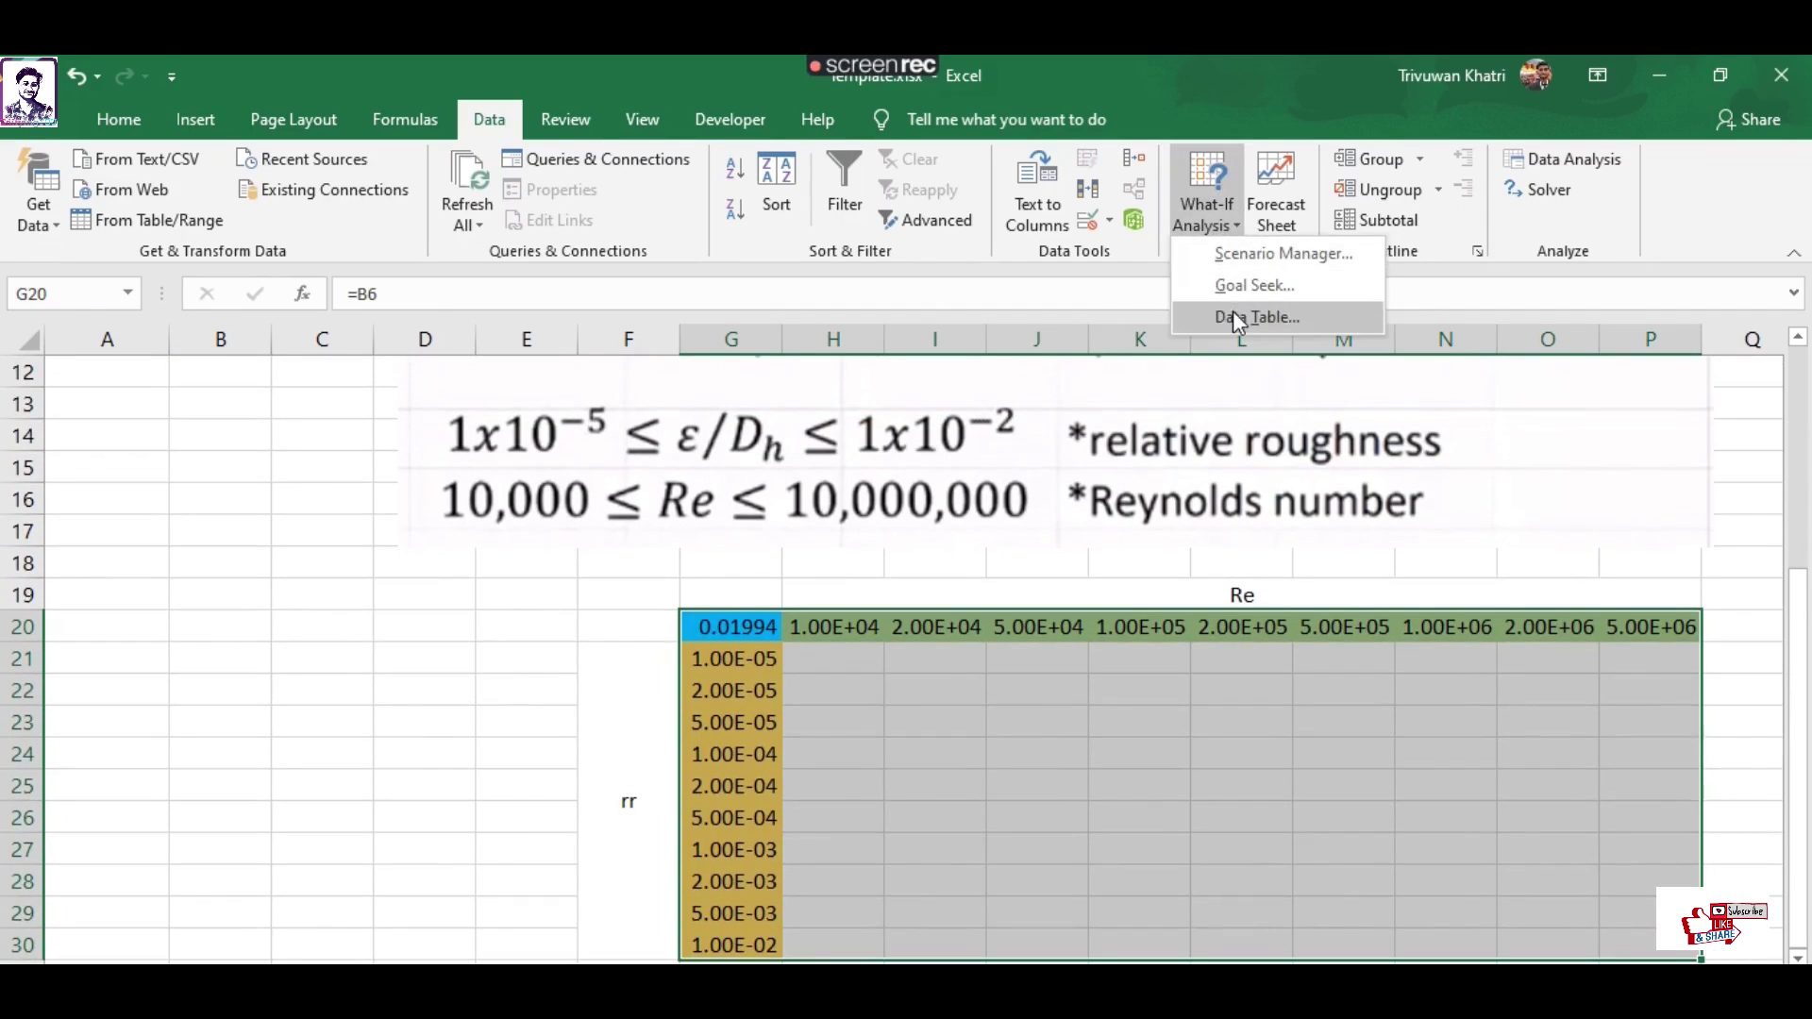
left_click(1227, 318)
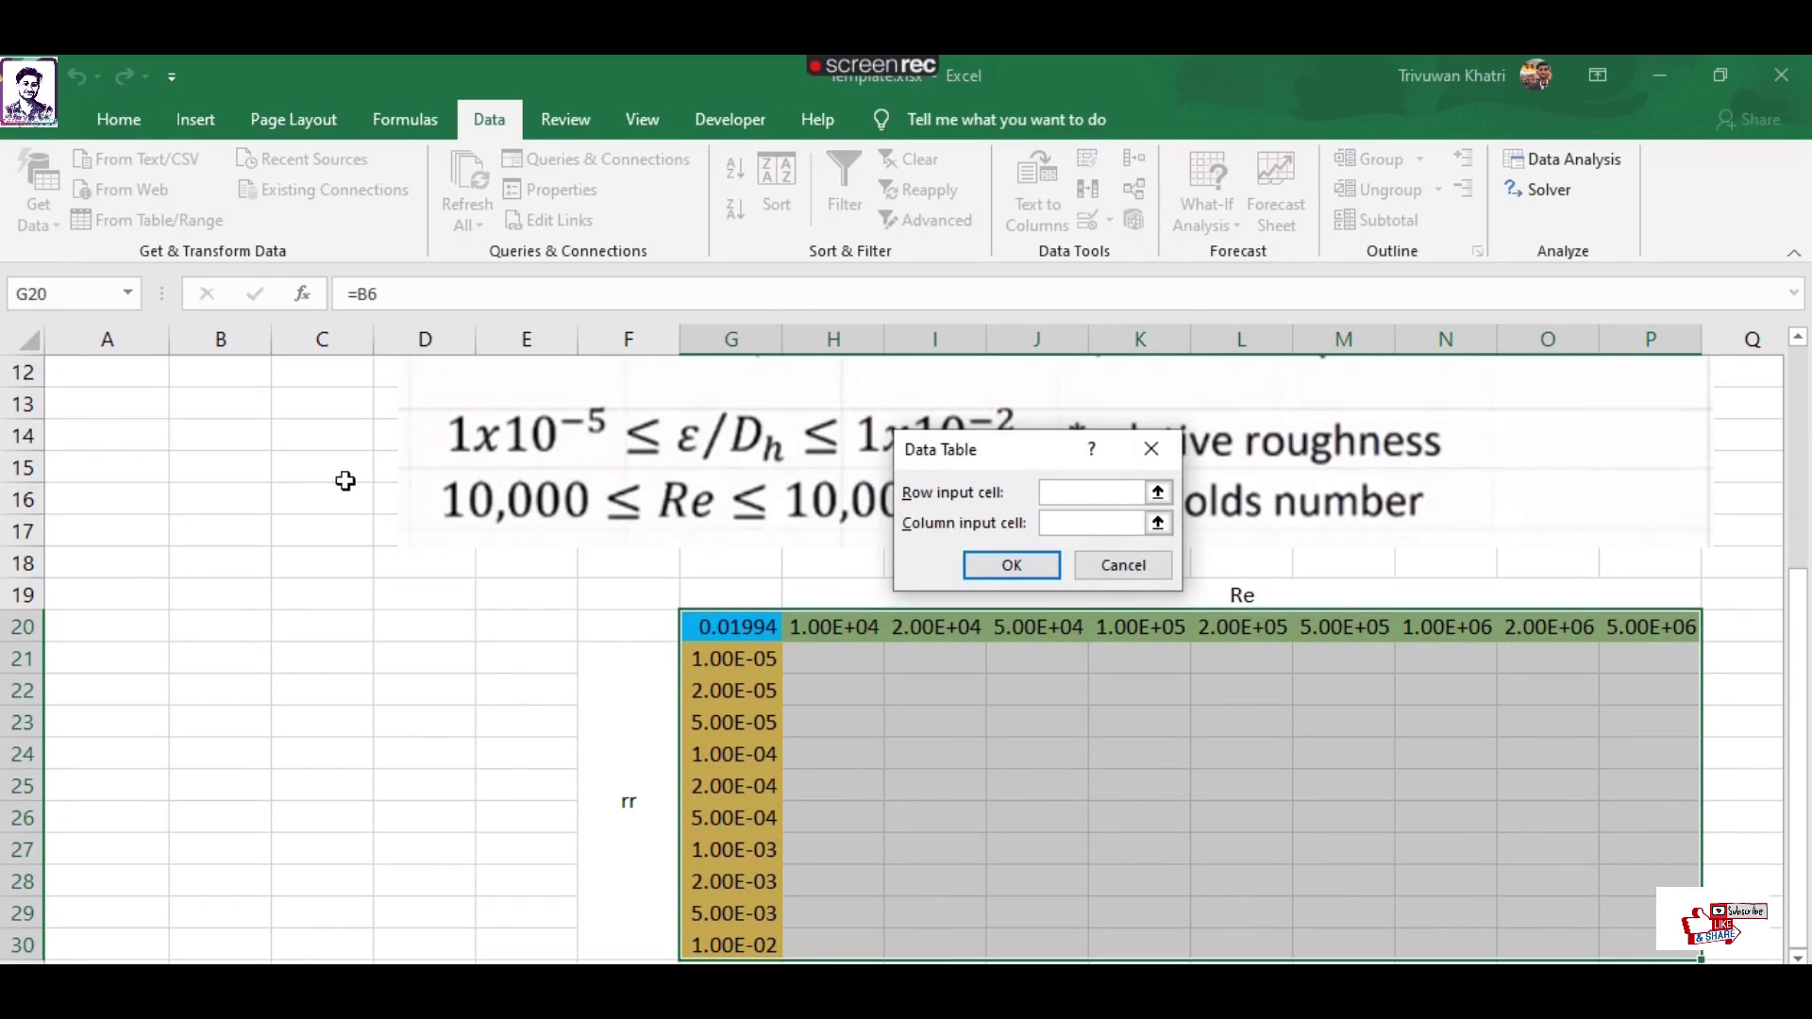
scroll(344, 478, "up", 4)
scroll(726, 546, "down", 1)
scroll(726, 545, "down", 1)
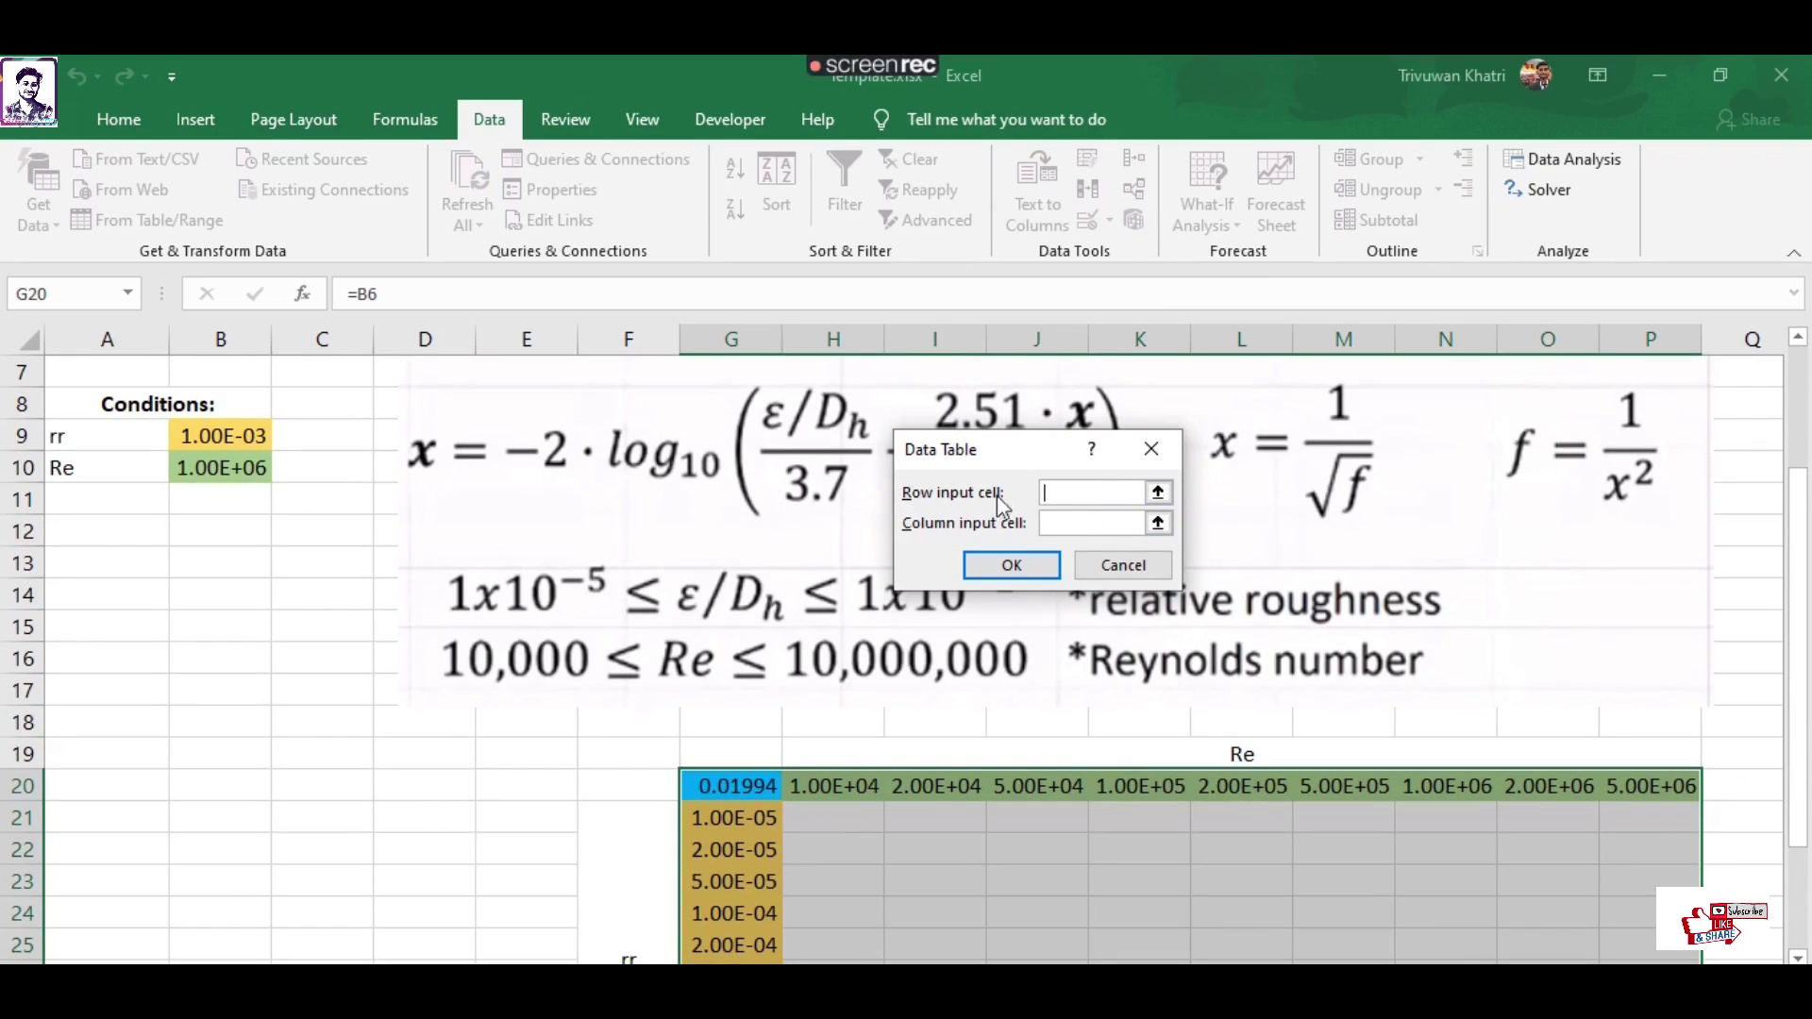
left_click(210, 469)
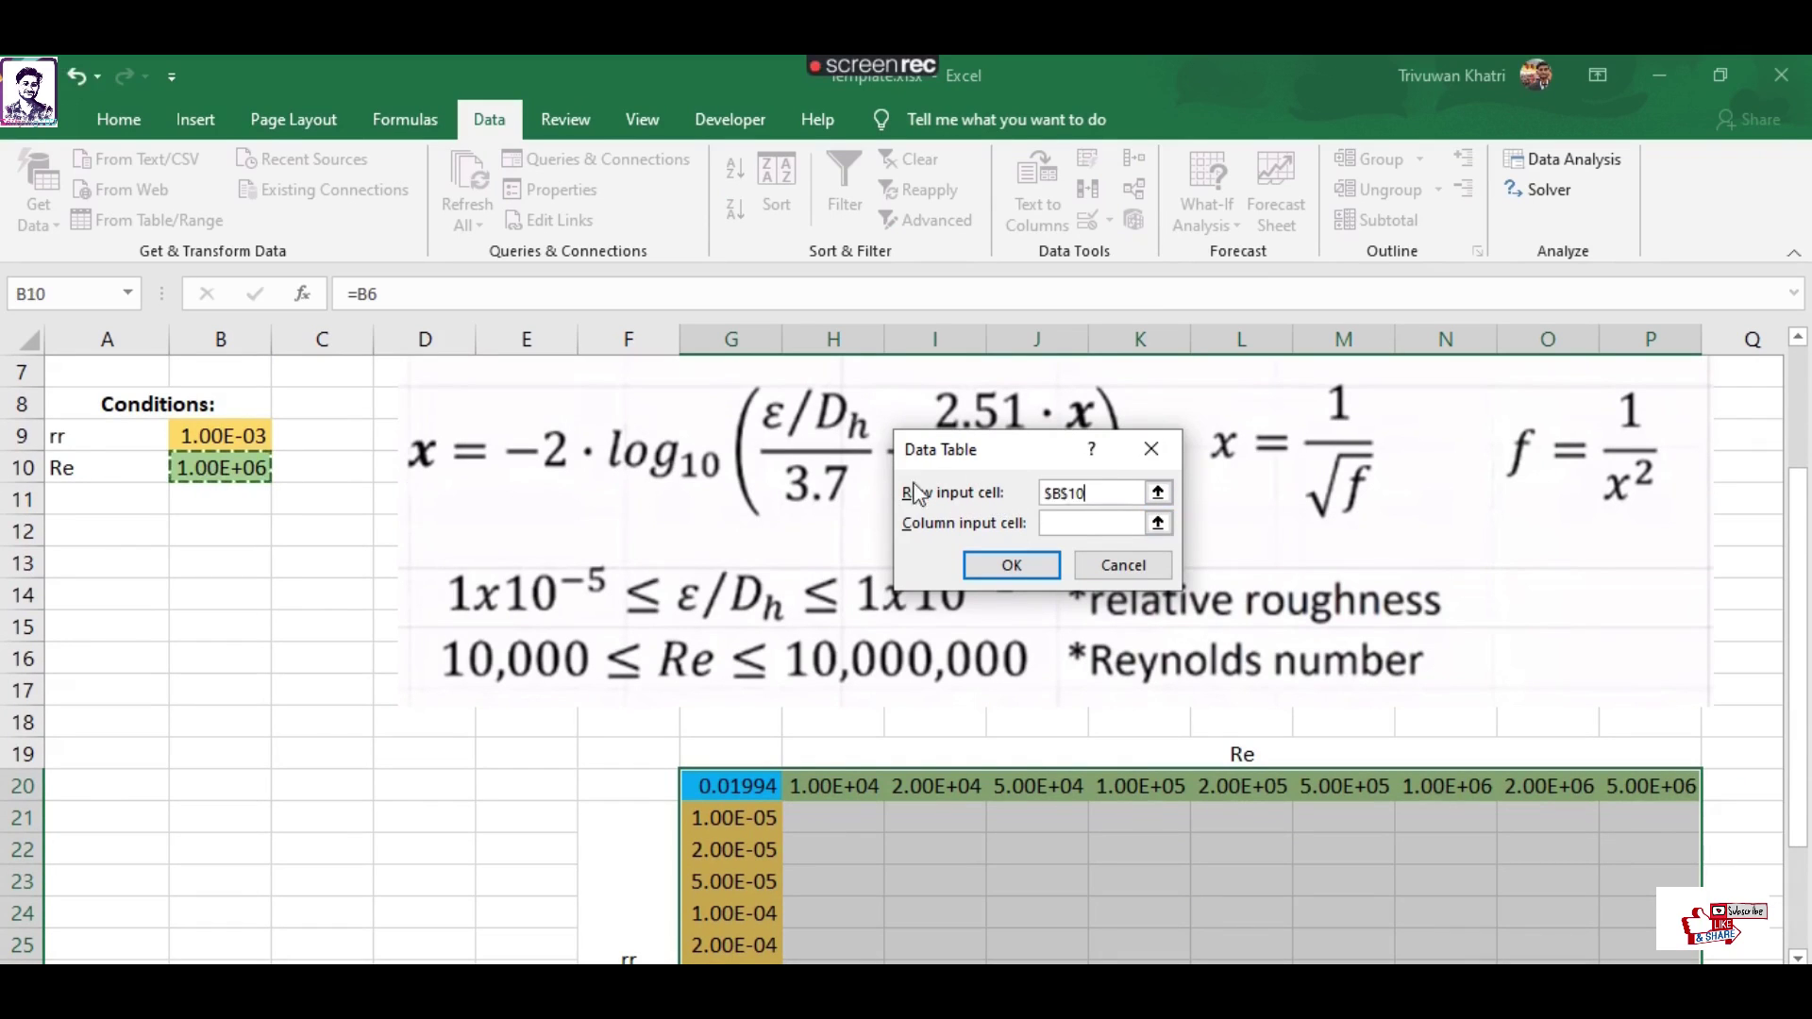
left_click(1074, 524)
left_click(202, 436)
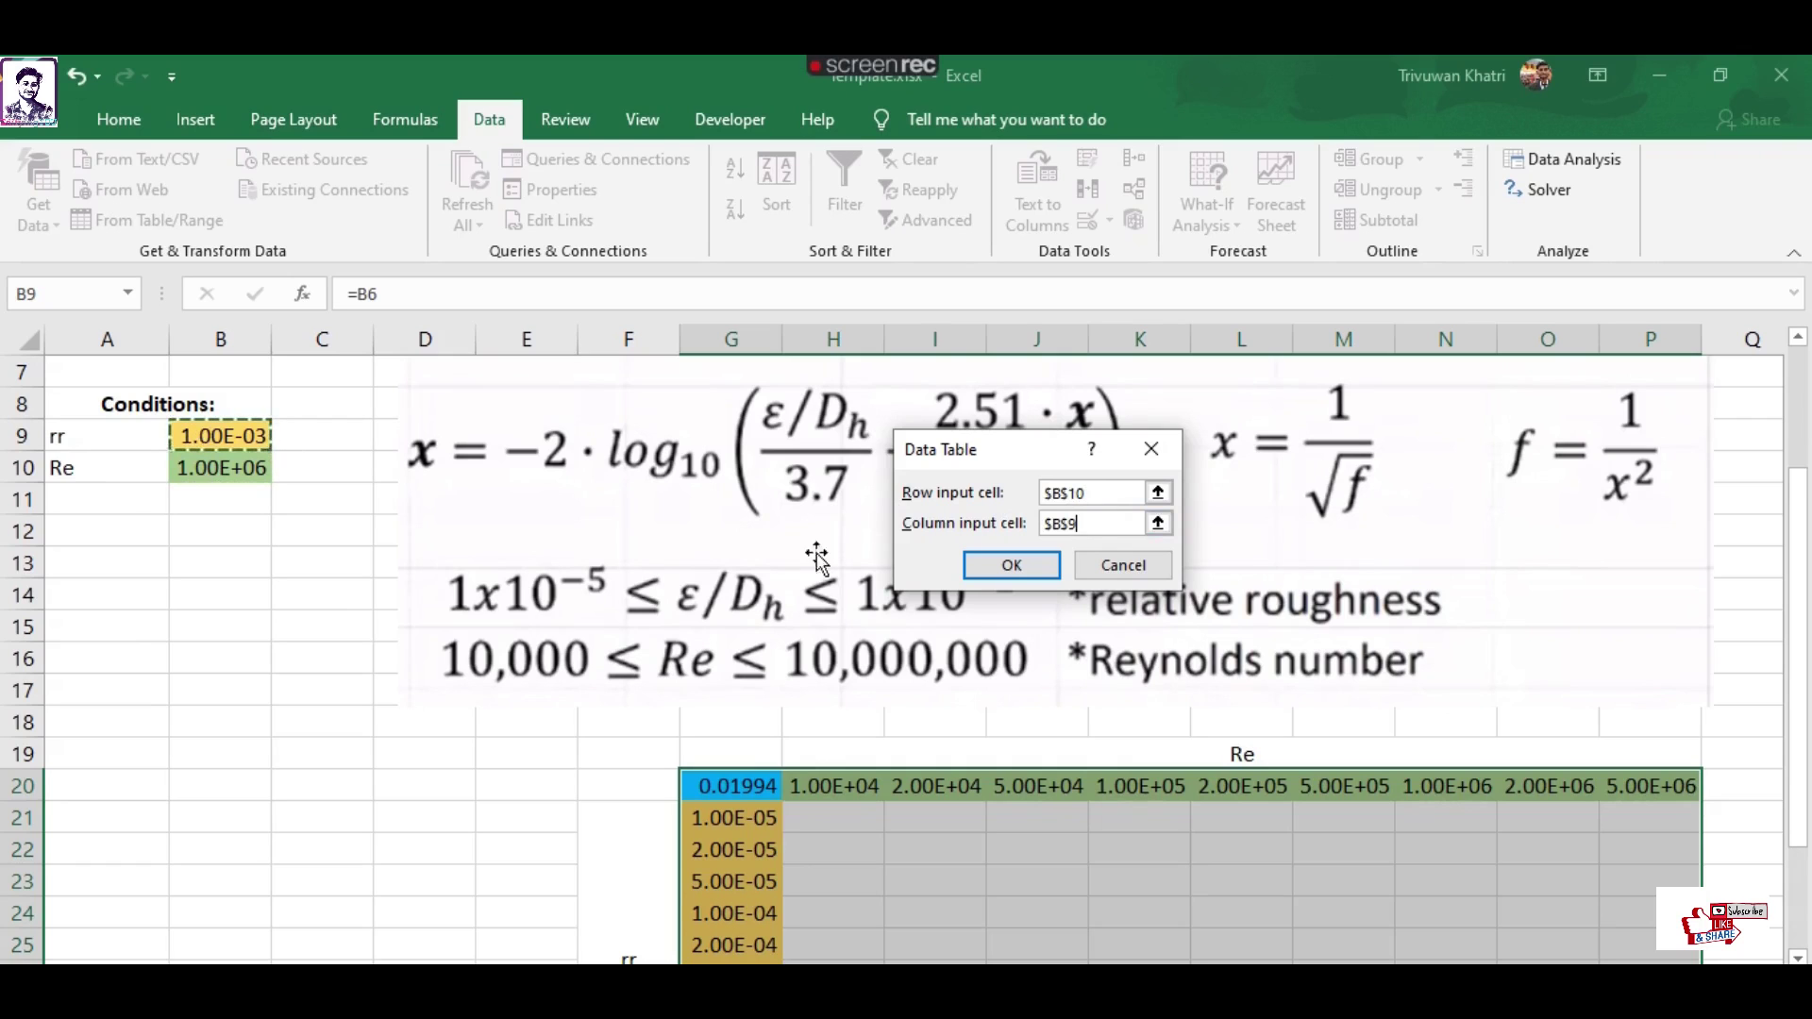
left_click_drag(975, 466, 1004, 412)
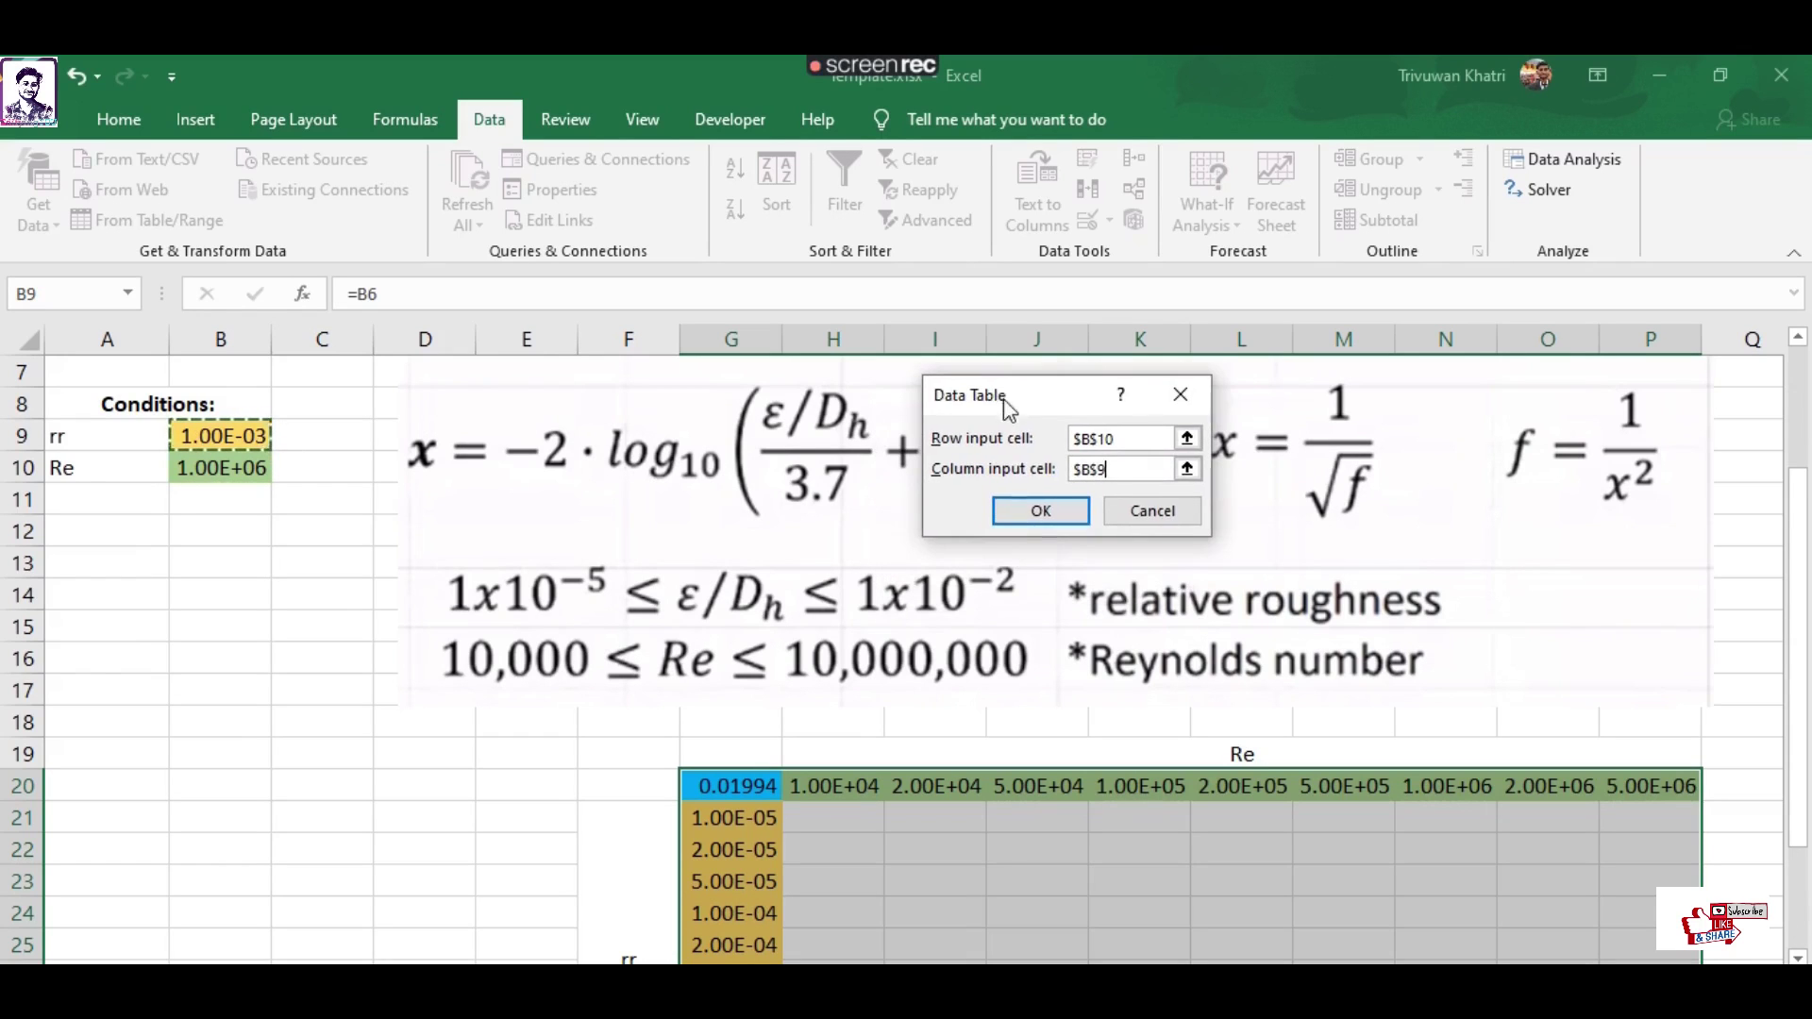
left_click(1034, 515)
Examine the friction factors computed in H21:P30, and review the equations and the x, f and condition cells above them
scroll(797, 574, "down", 3)
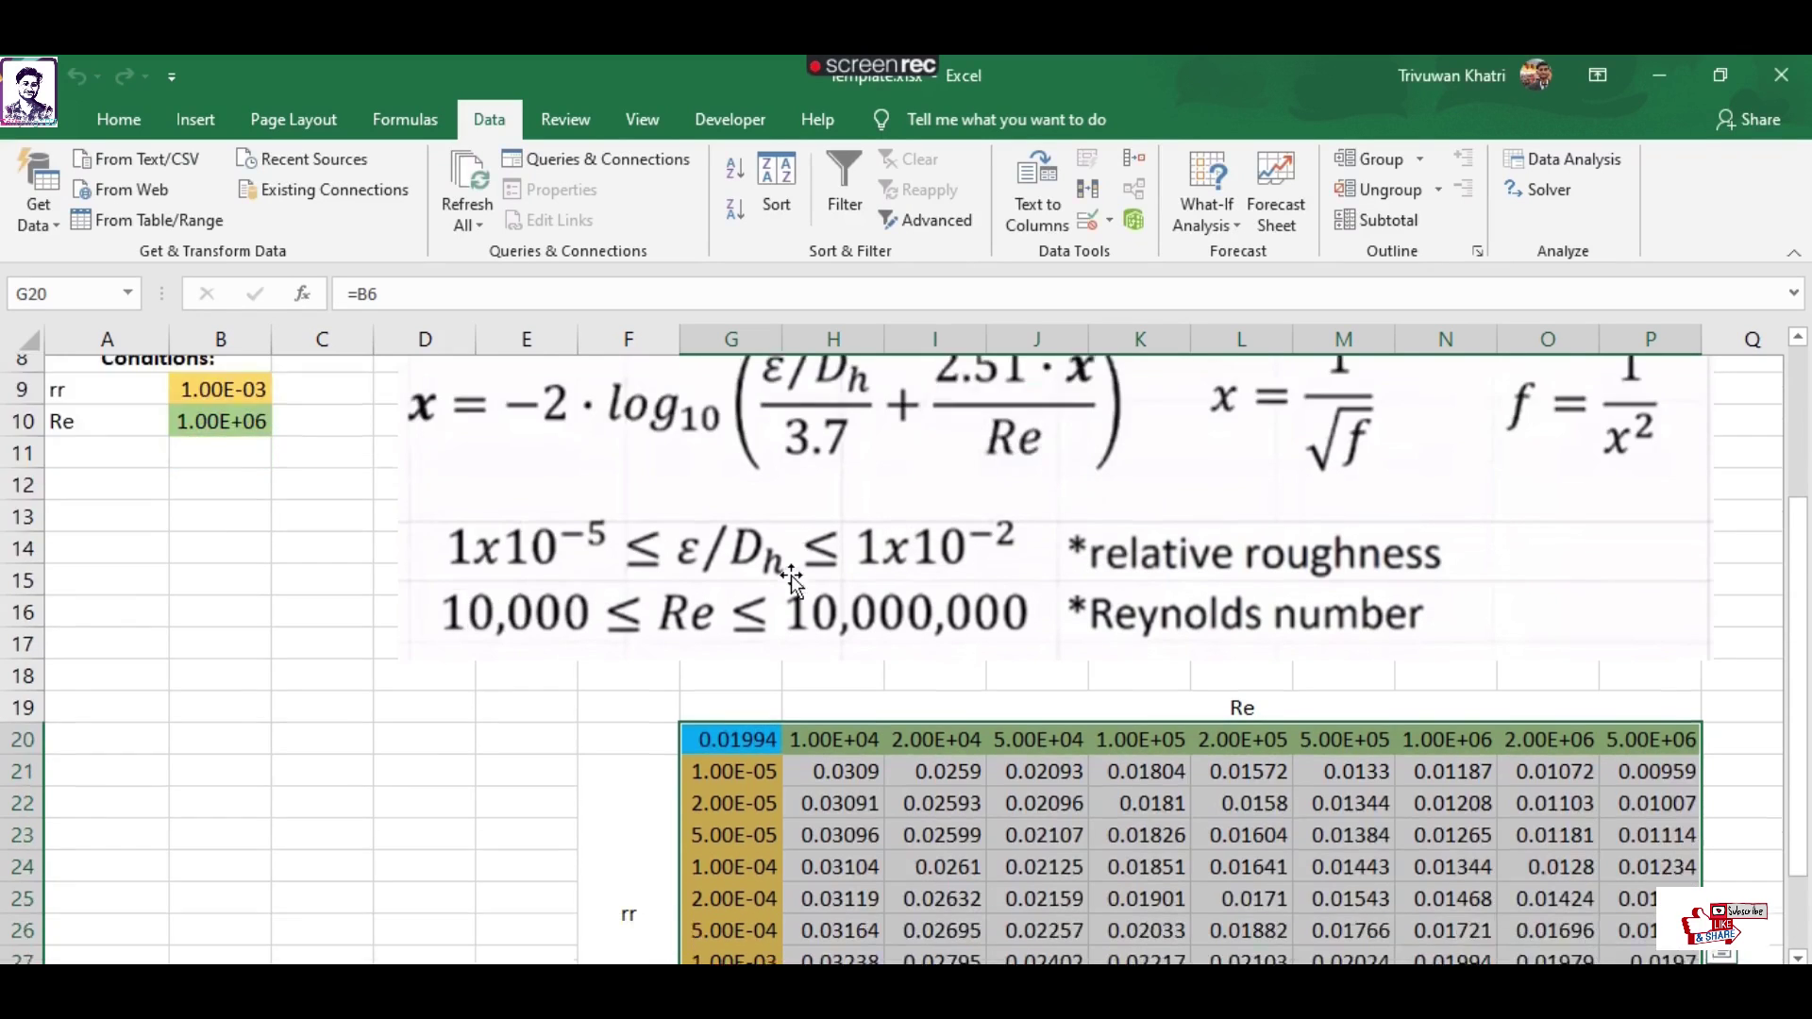
left_click(571, 622)
left_click_drag(809, 530, 1650, 811)
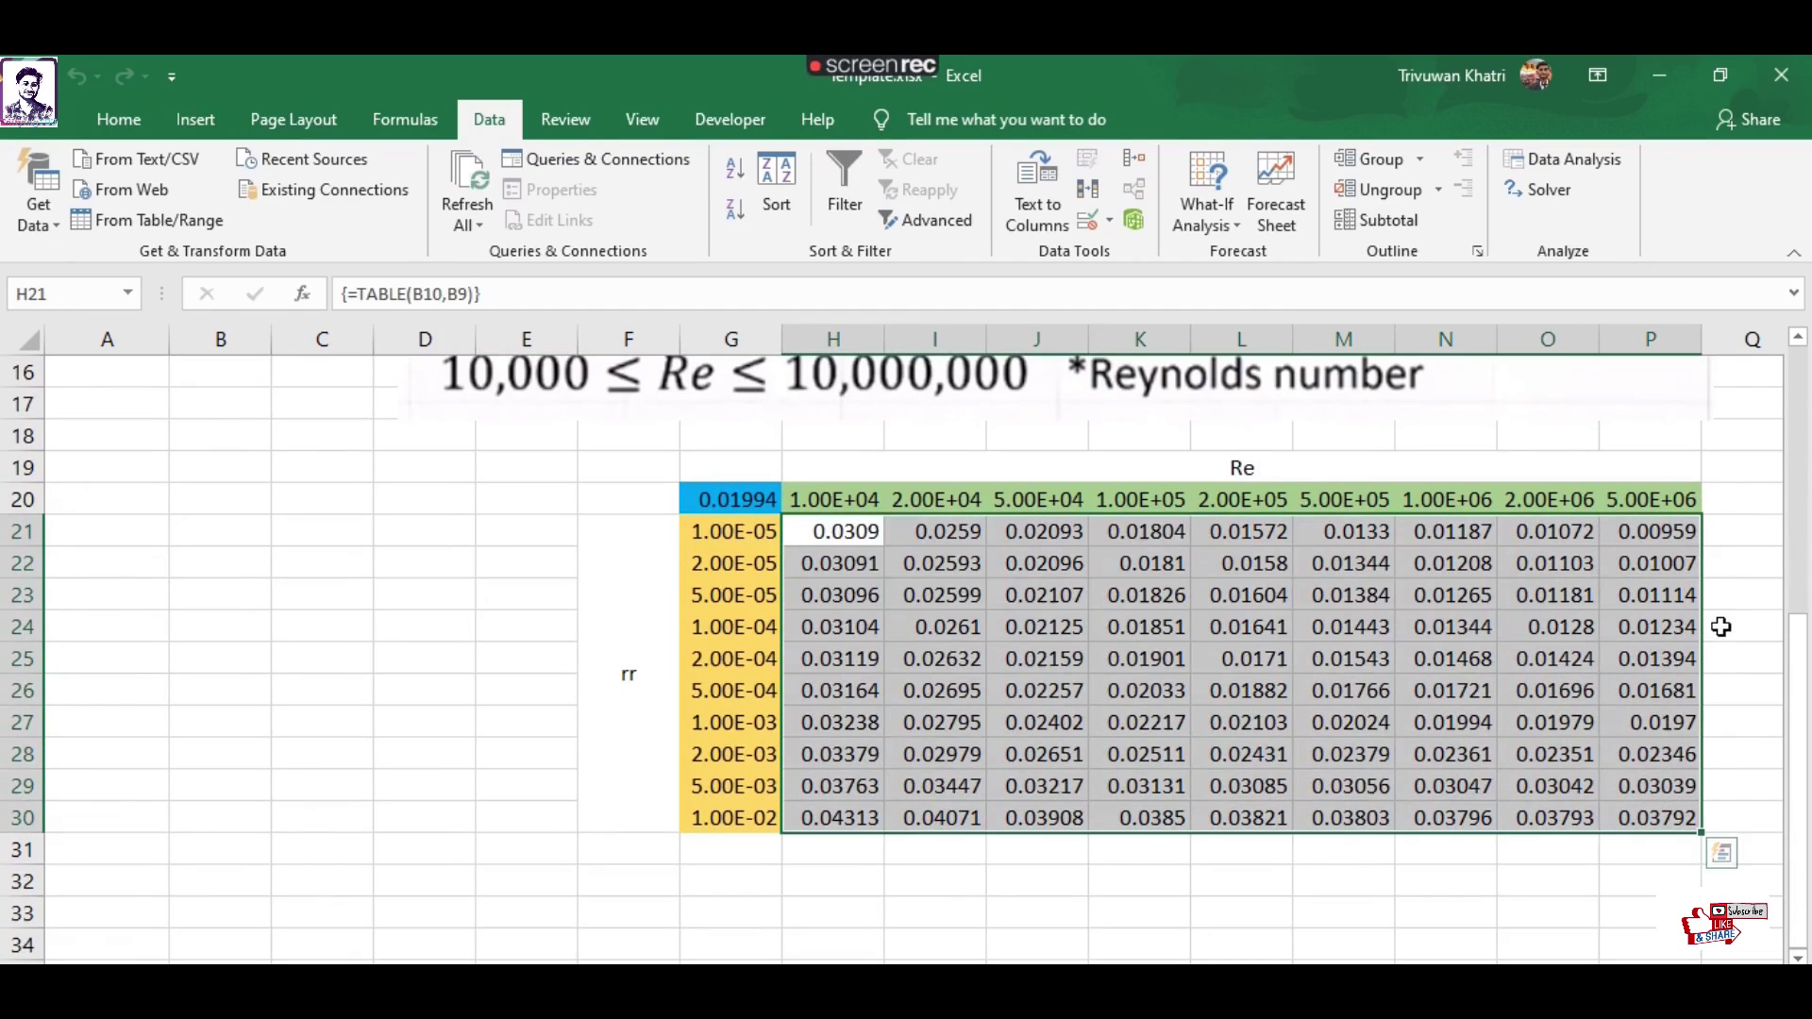
left_click(1752, 623)
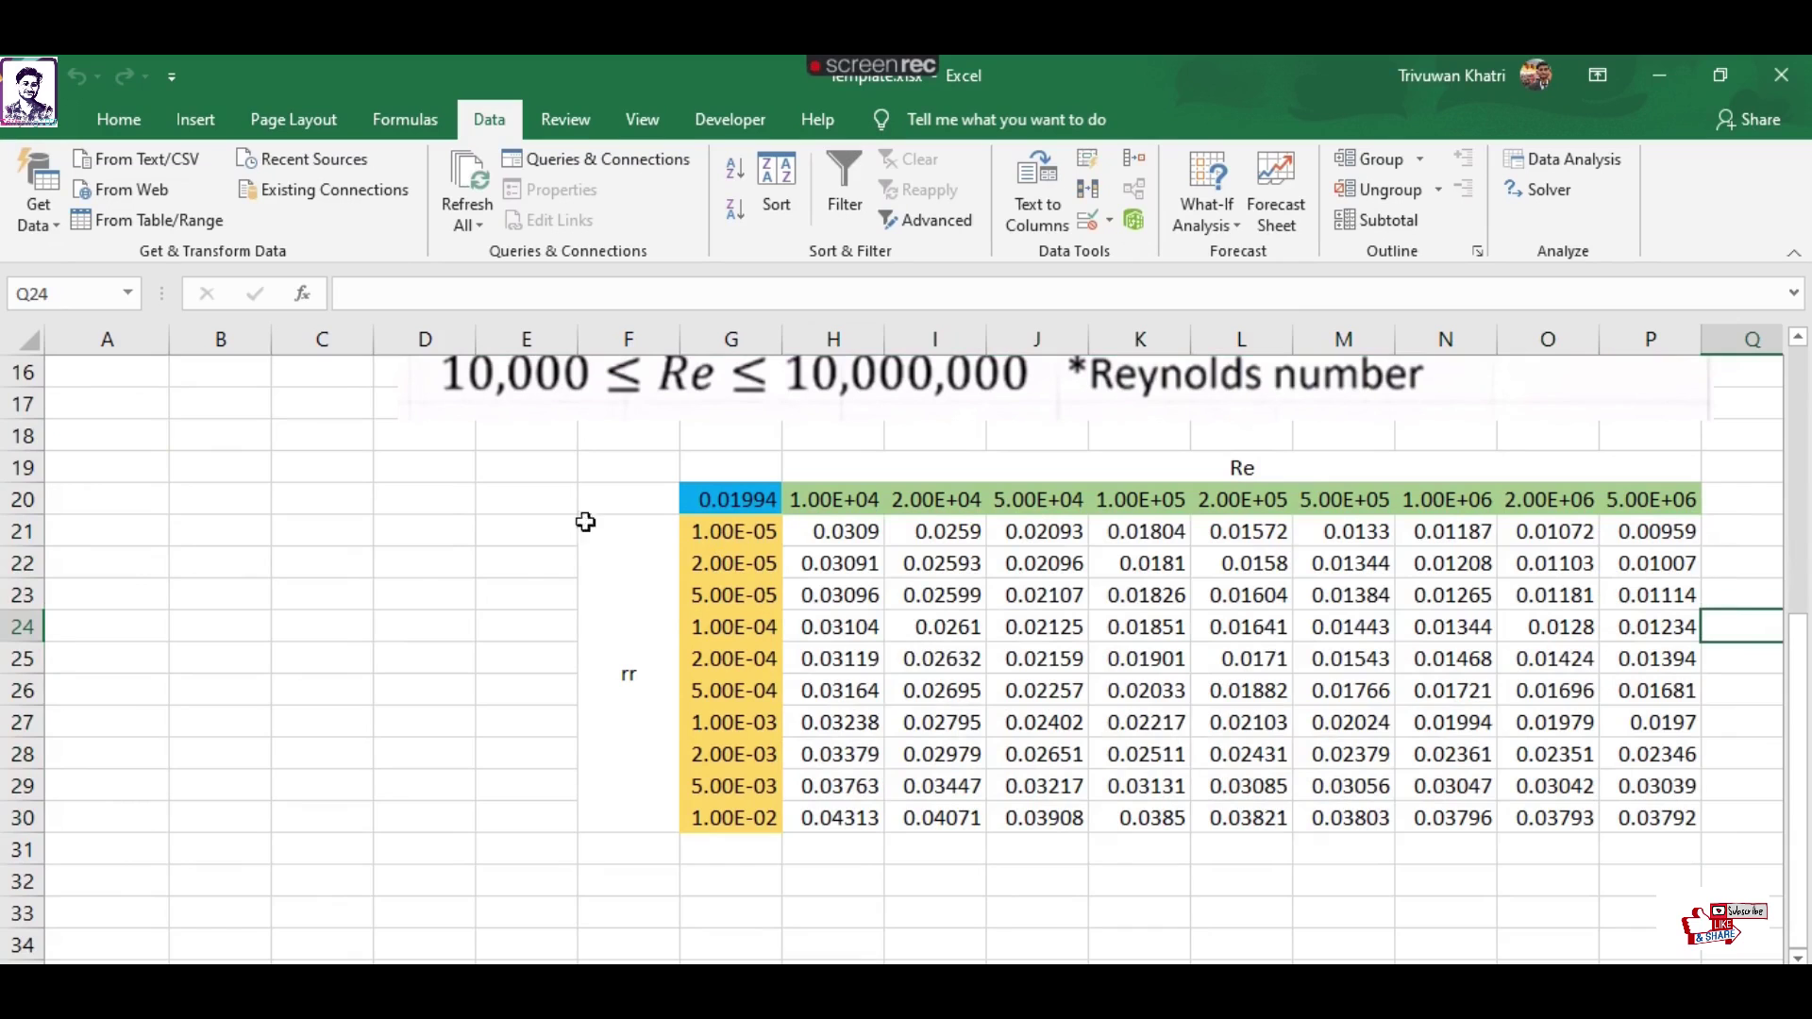
scroll(421, 571, "up", 2)
scroll(421, 571, "up", 2)
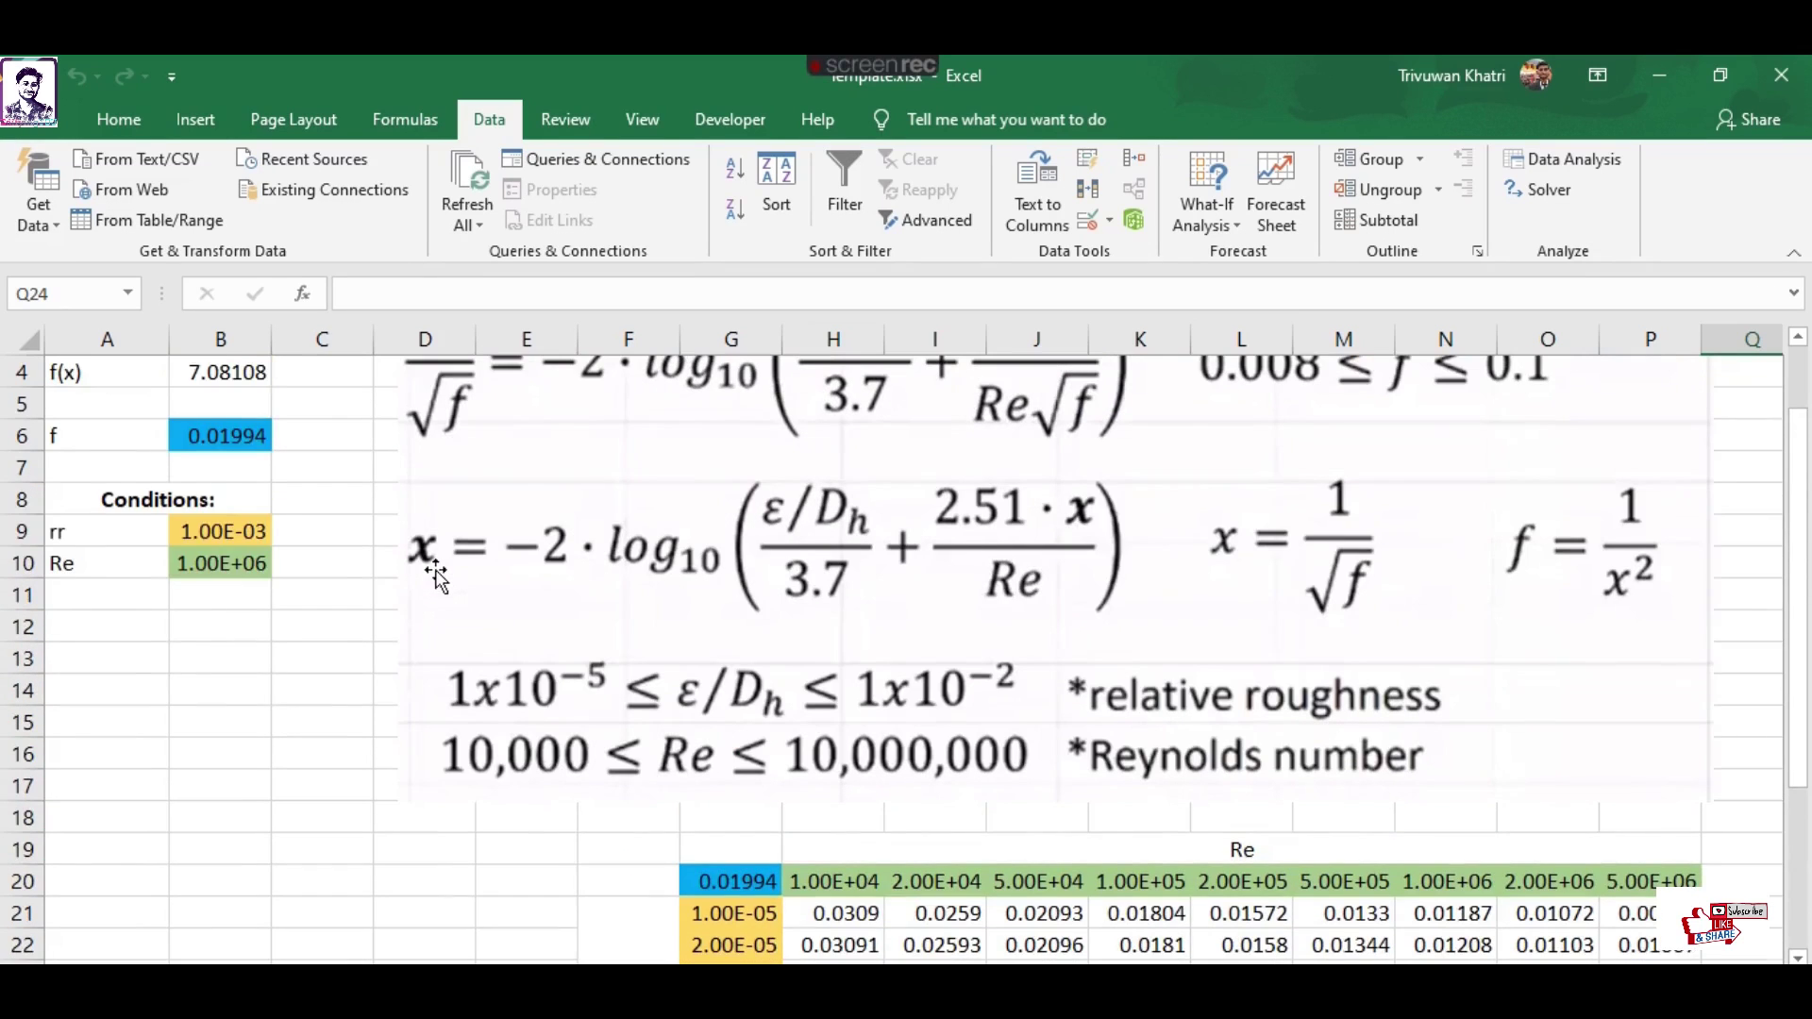
scroll(437, 576, "up", 1)
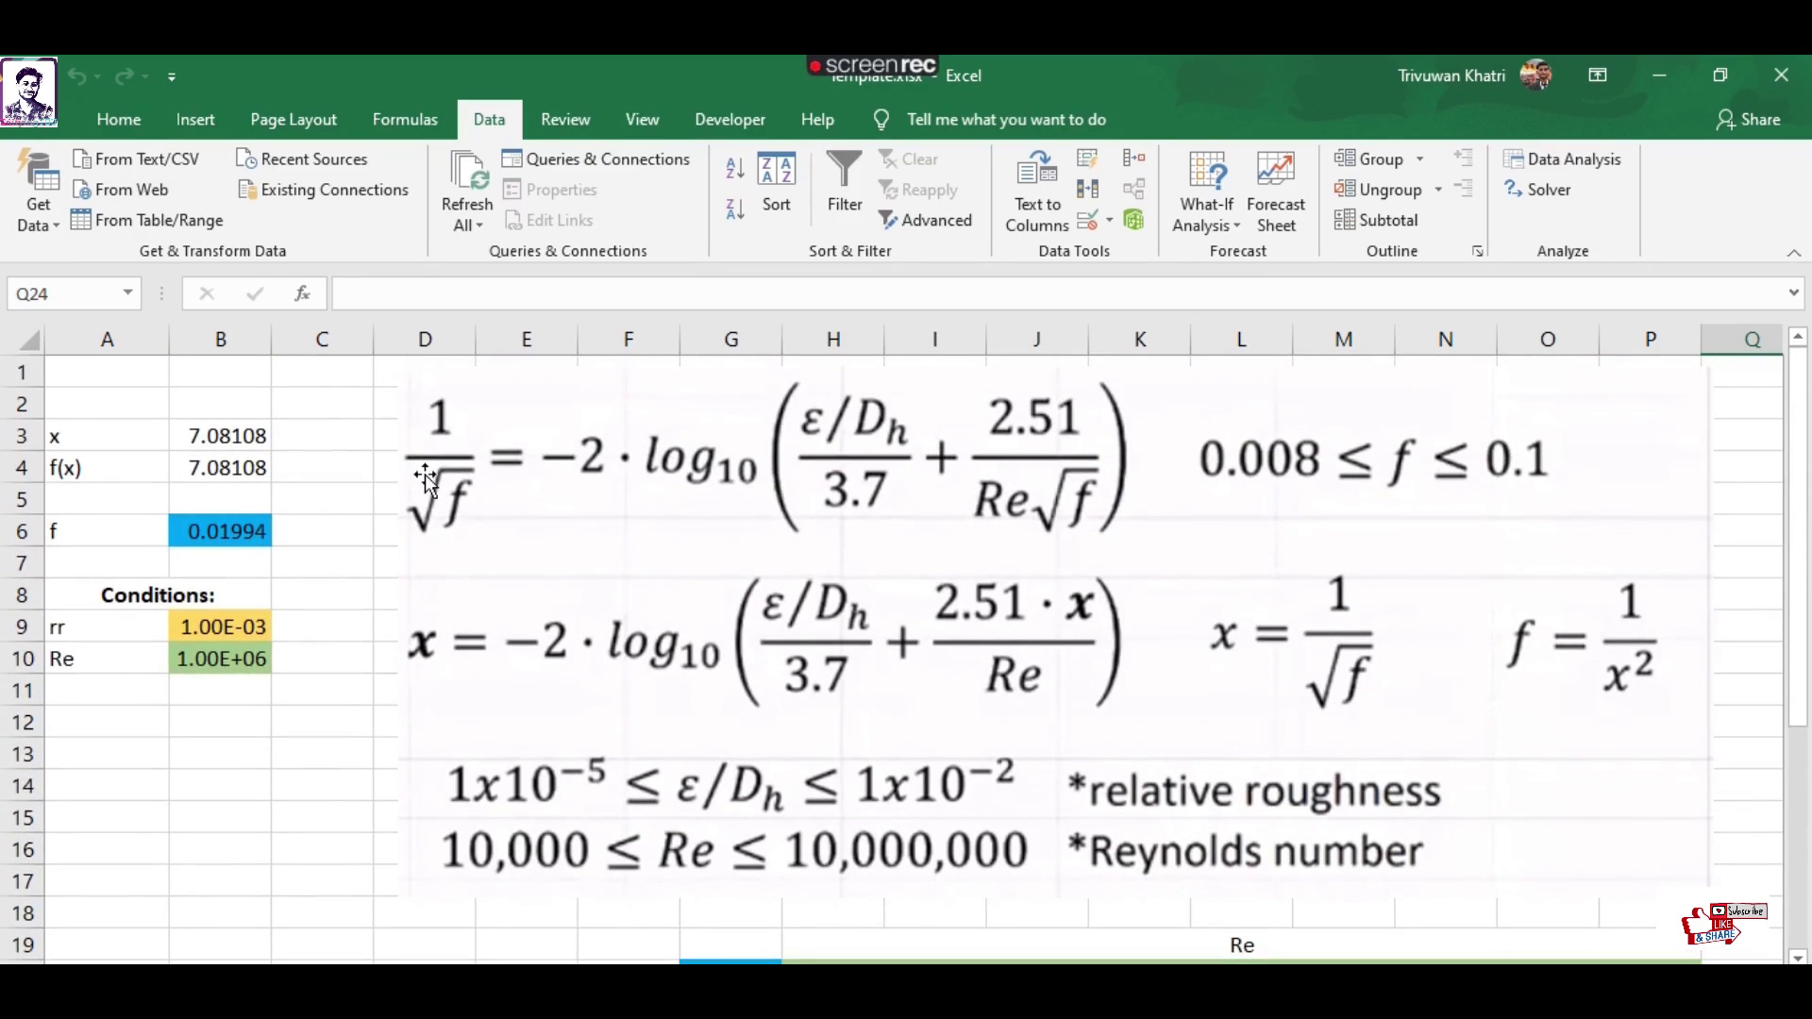